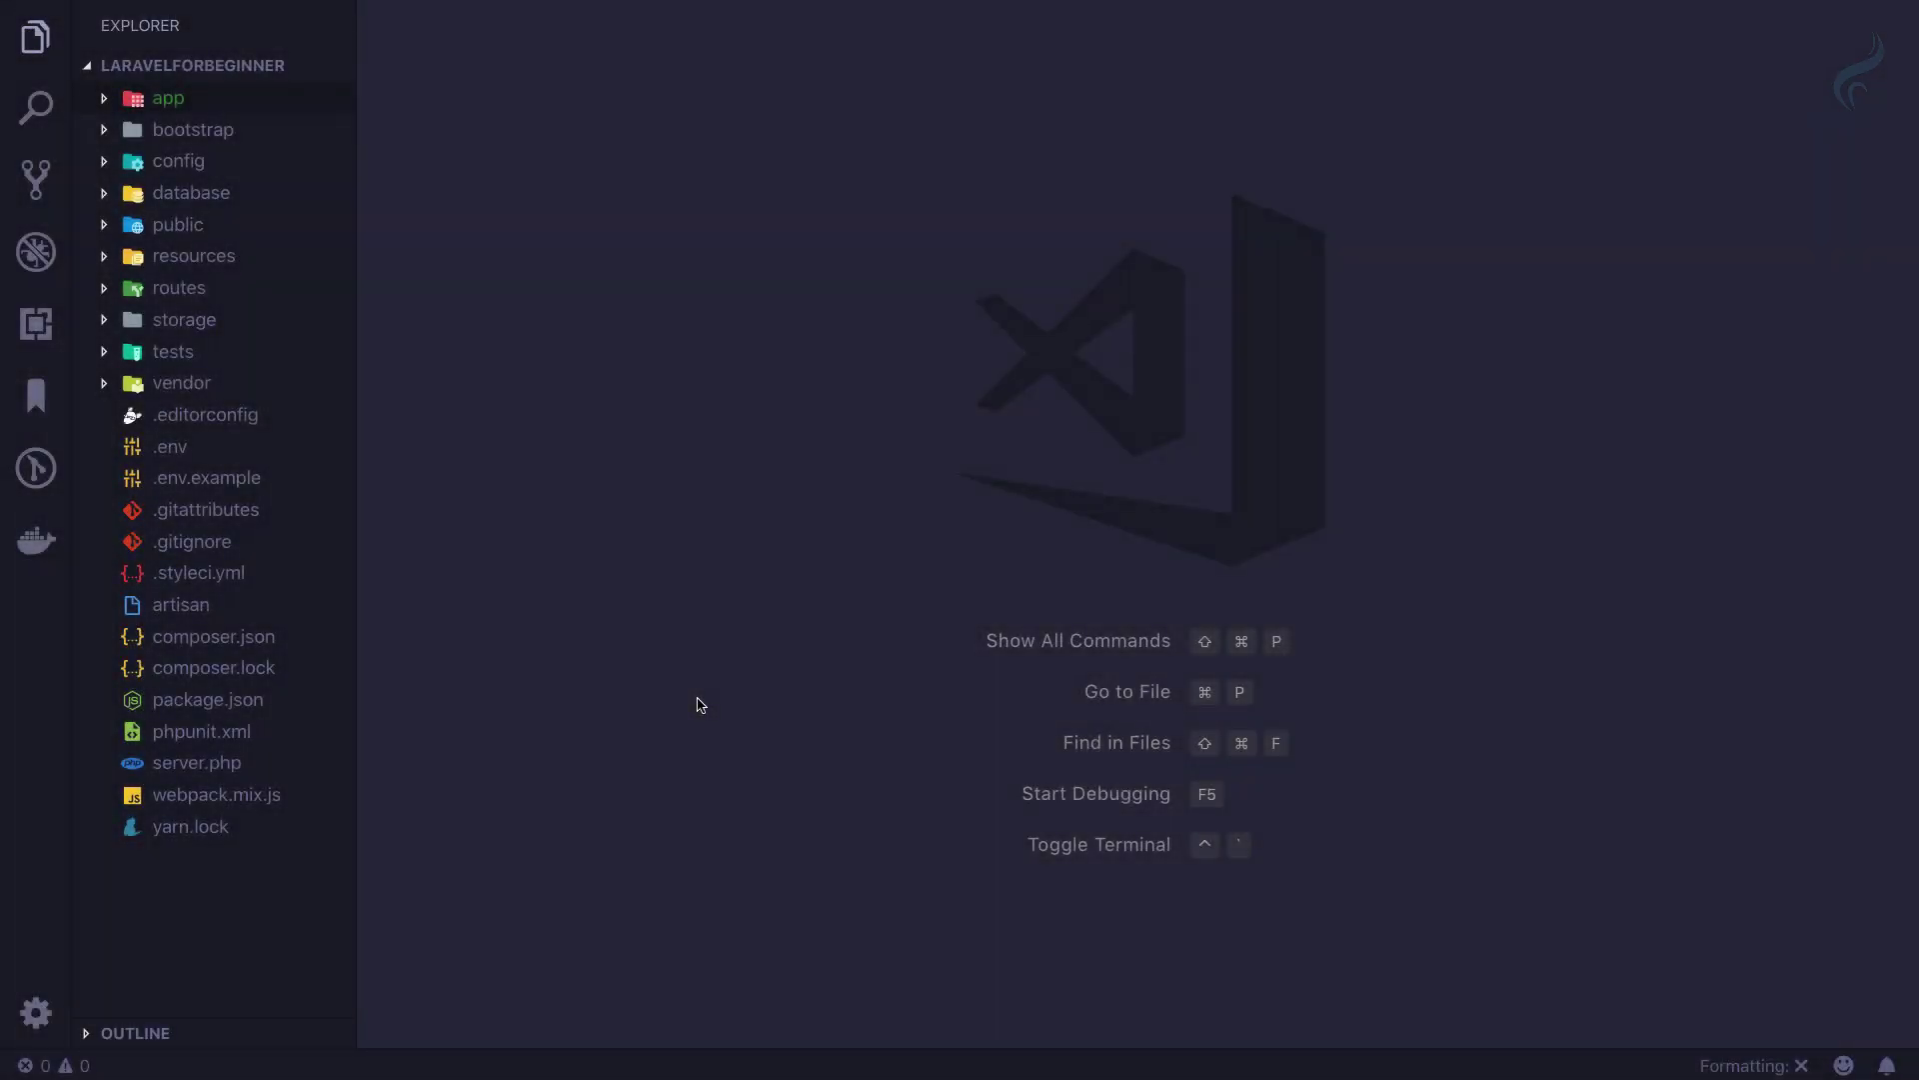
Open Authenticate.php, TrimStrings.php and RedirectIfAuthenticated.php from app/Http/Middleware for reference.
click(154, 105)
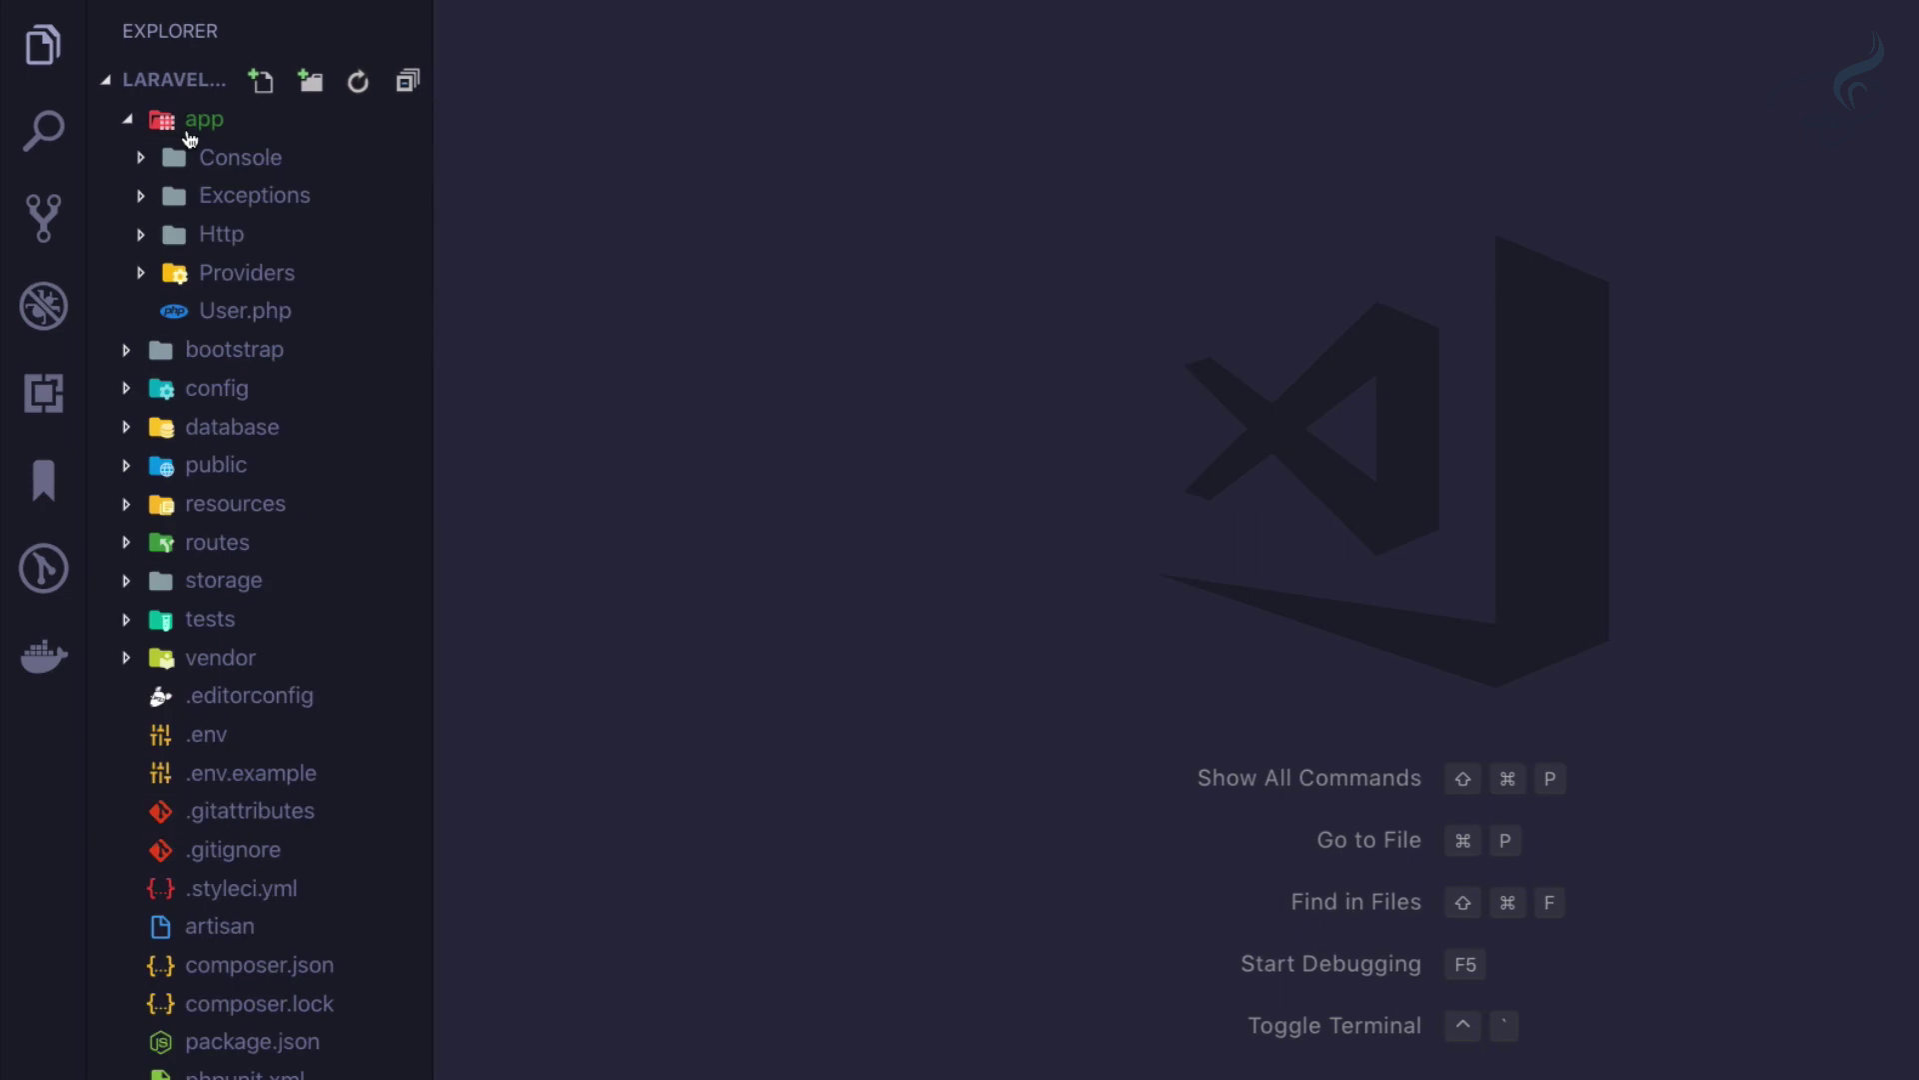
click(213, 235)
click(215, 311)
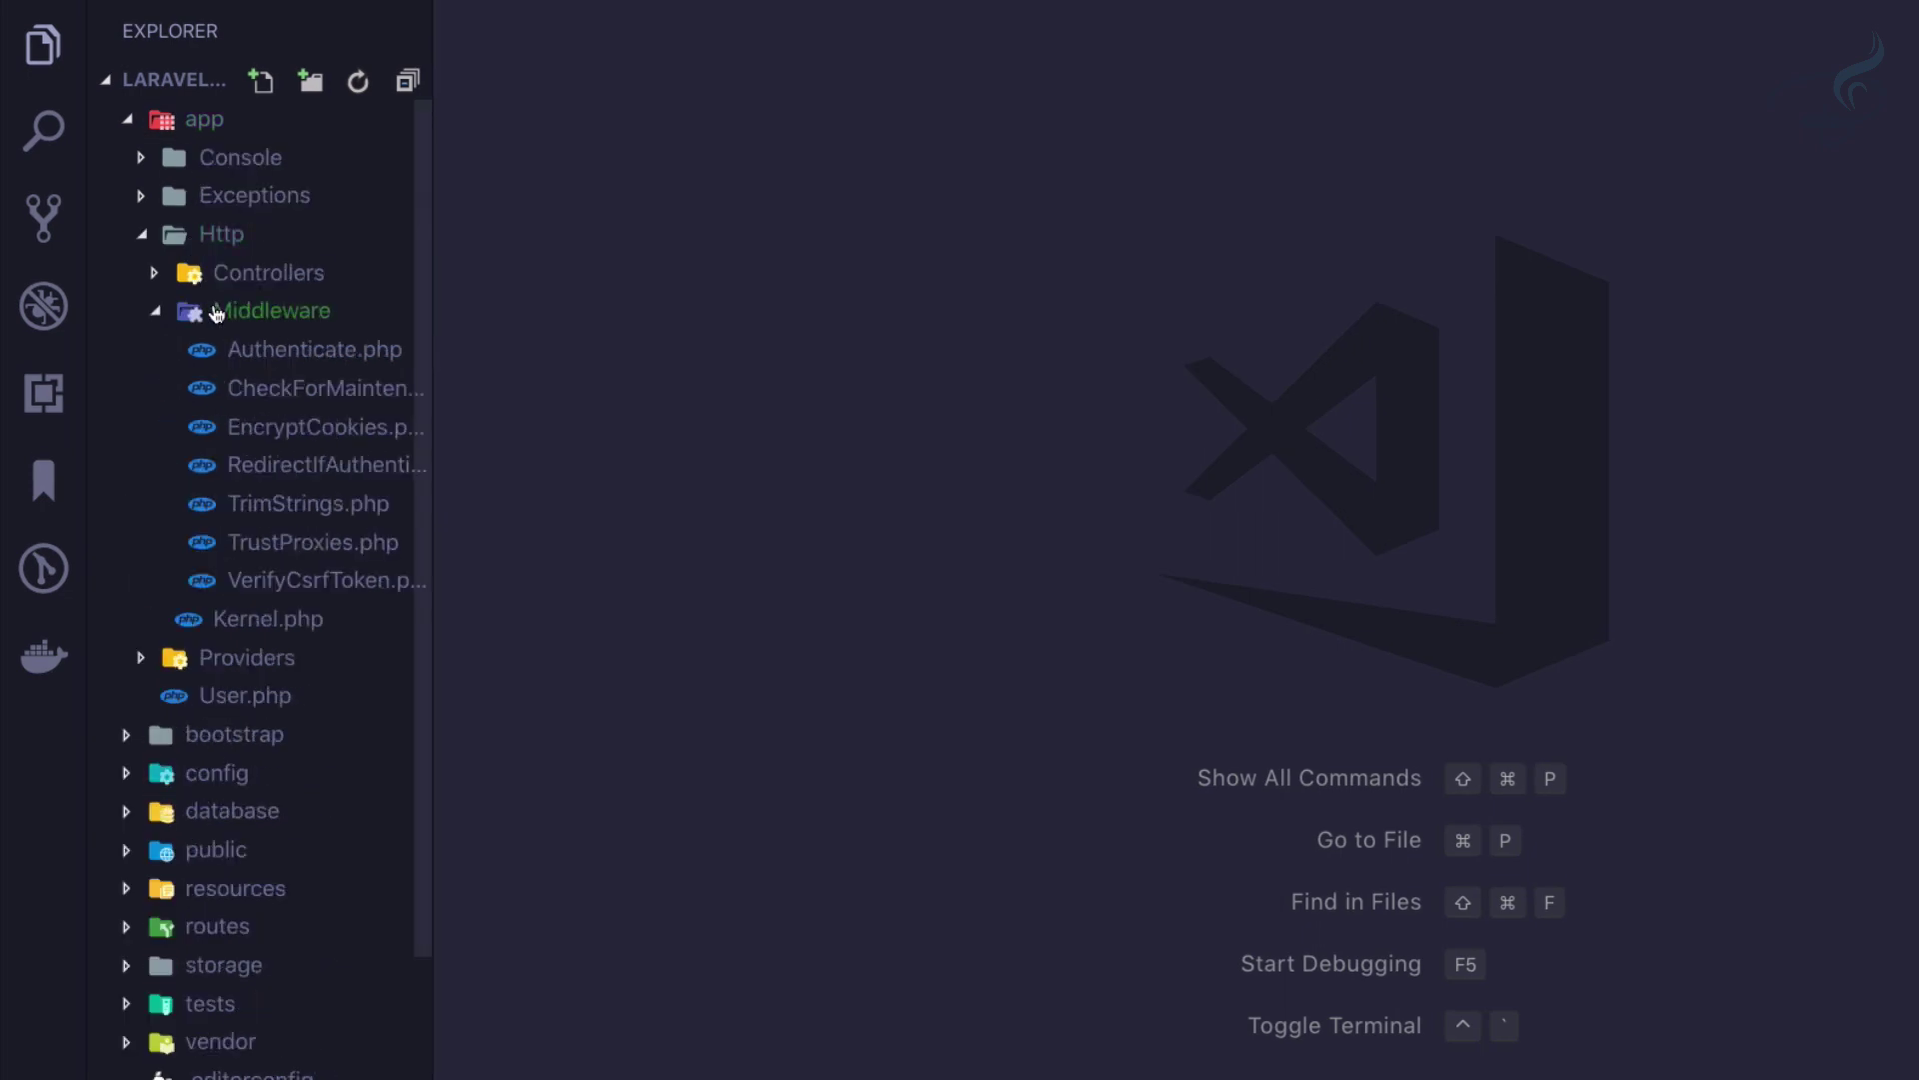
click(275, 352)
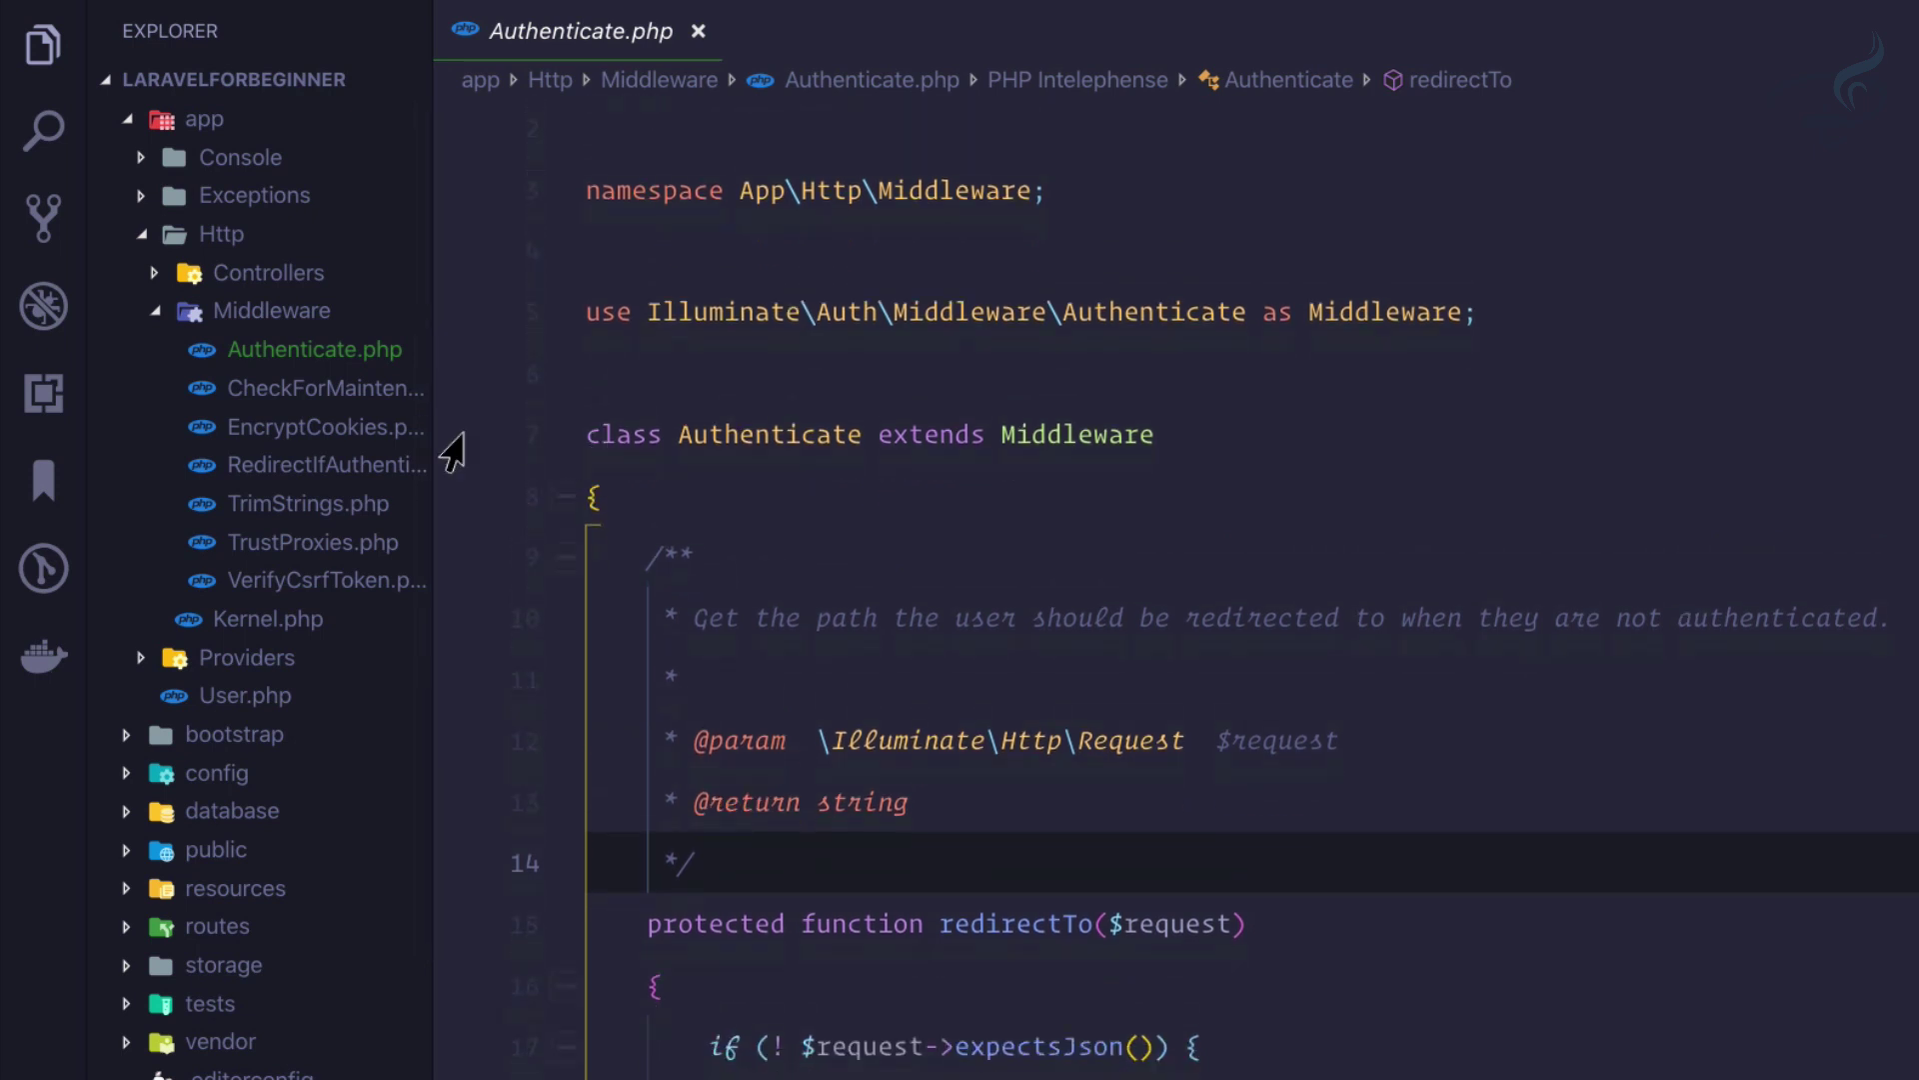
click(308, 507)
scroll(821, 700, down, 1)
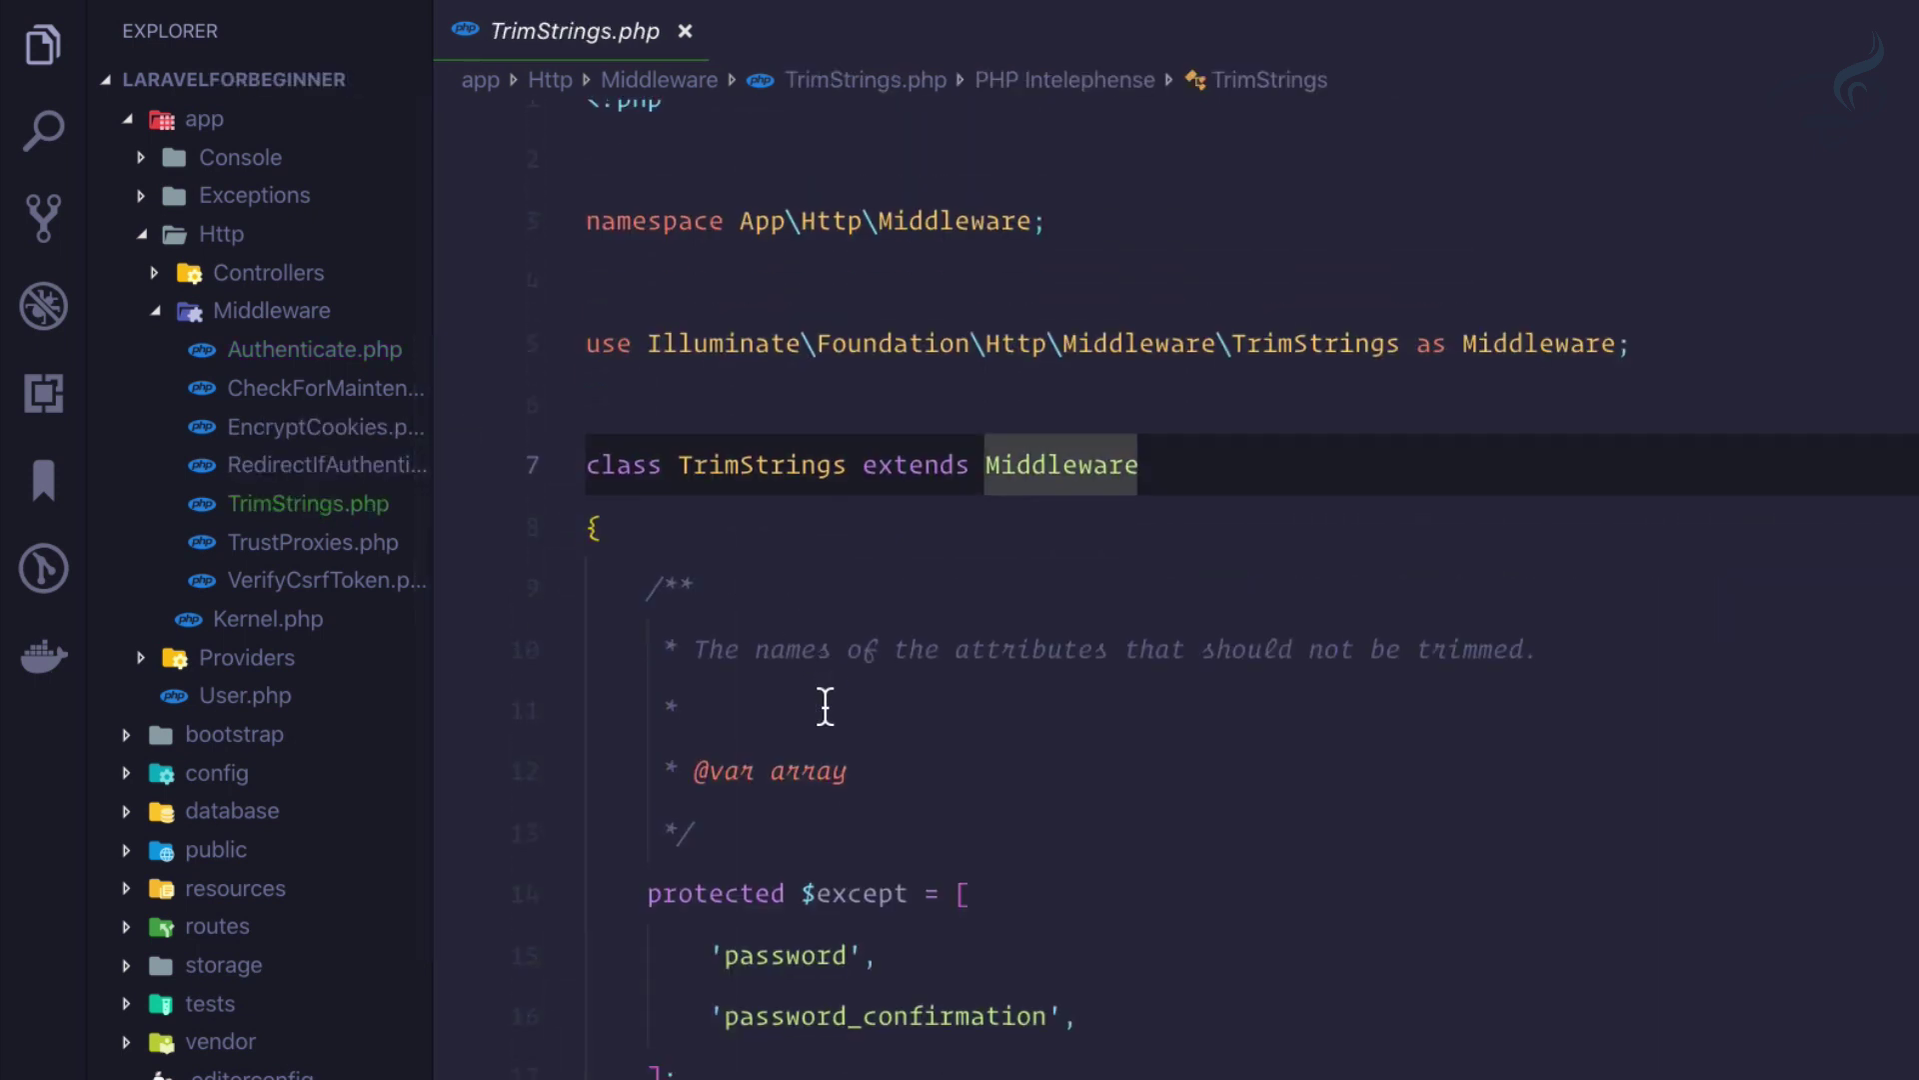
click(323, 477)
mouse_move(1002, 866)
click(860, 810)
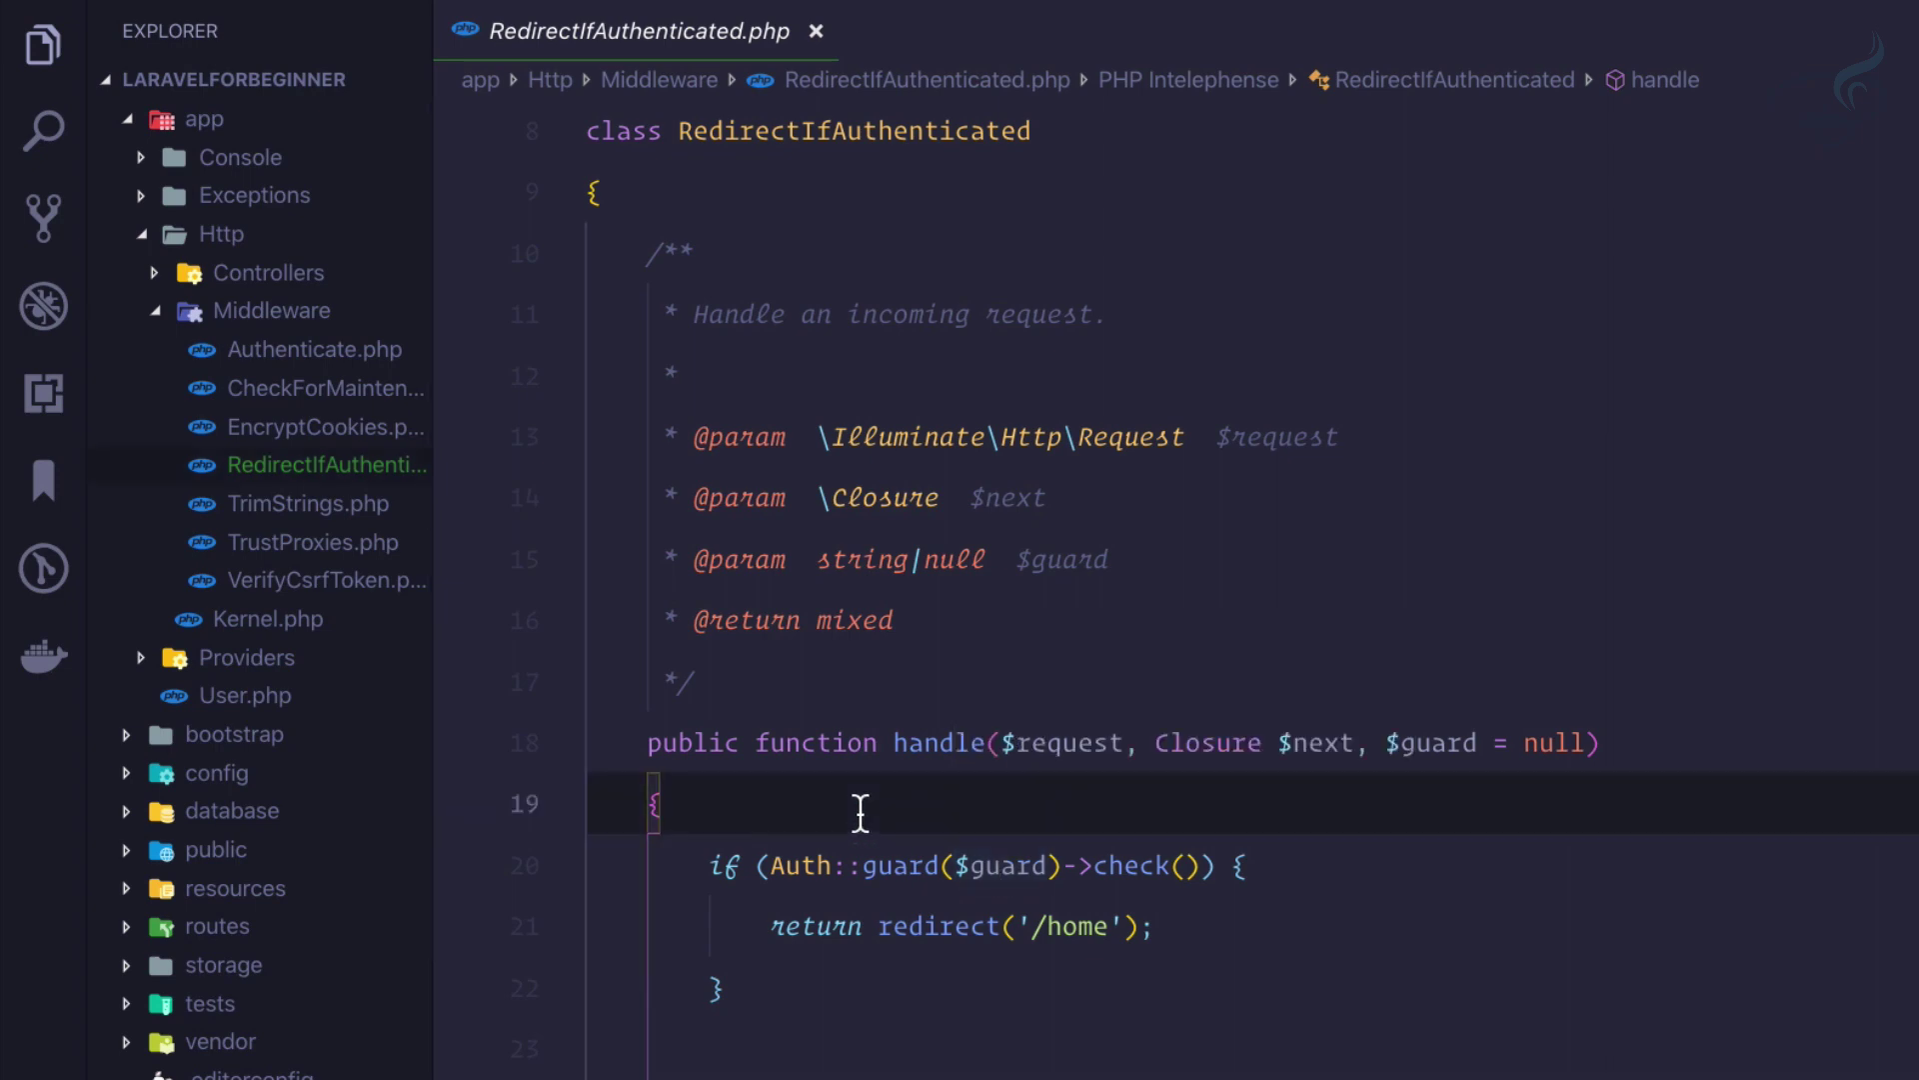
Run php artisan make:middleware IpCheck in a fresh terminal, then hide the terminal.
key(ctrl+grave)
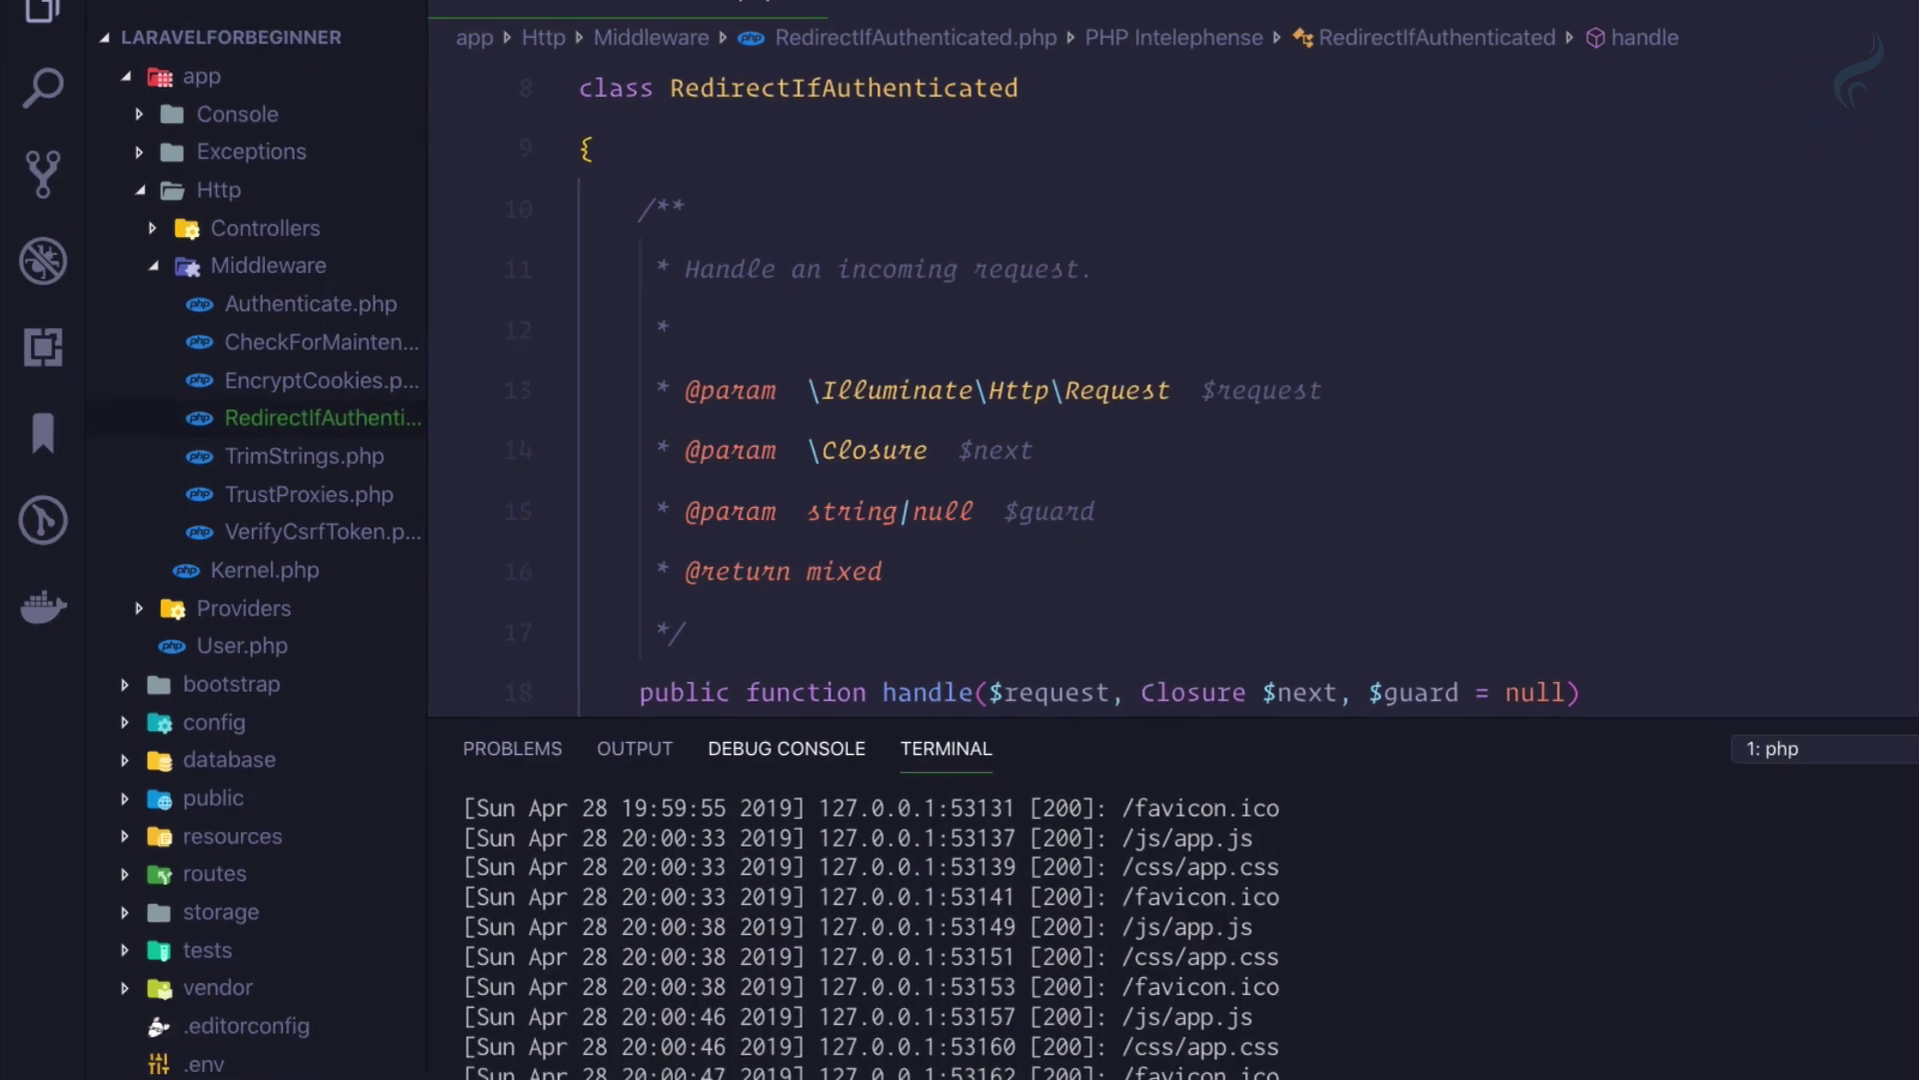
key(ctrl+shift+grave)
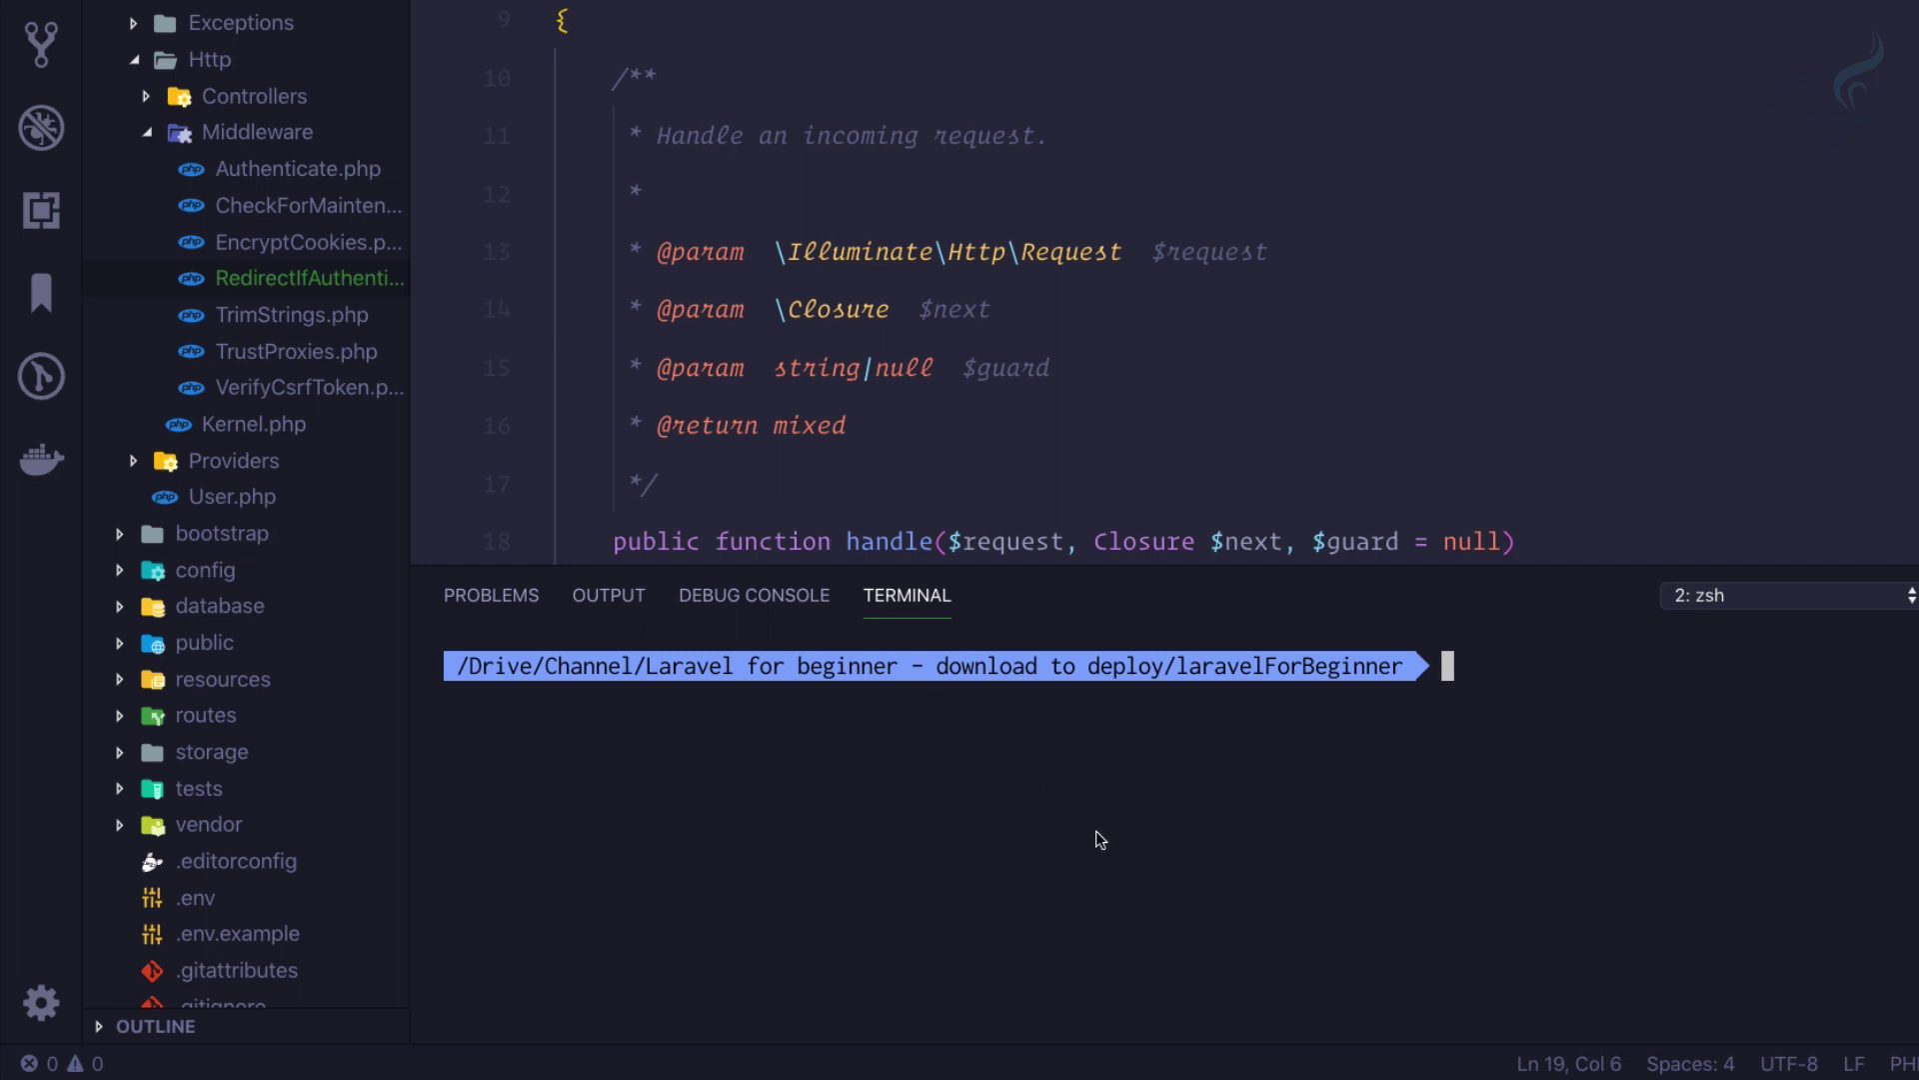
text(php artisan make:middleware IpCheck)
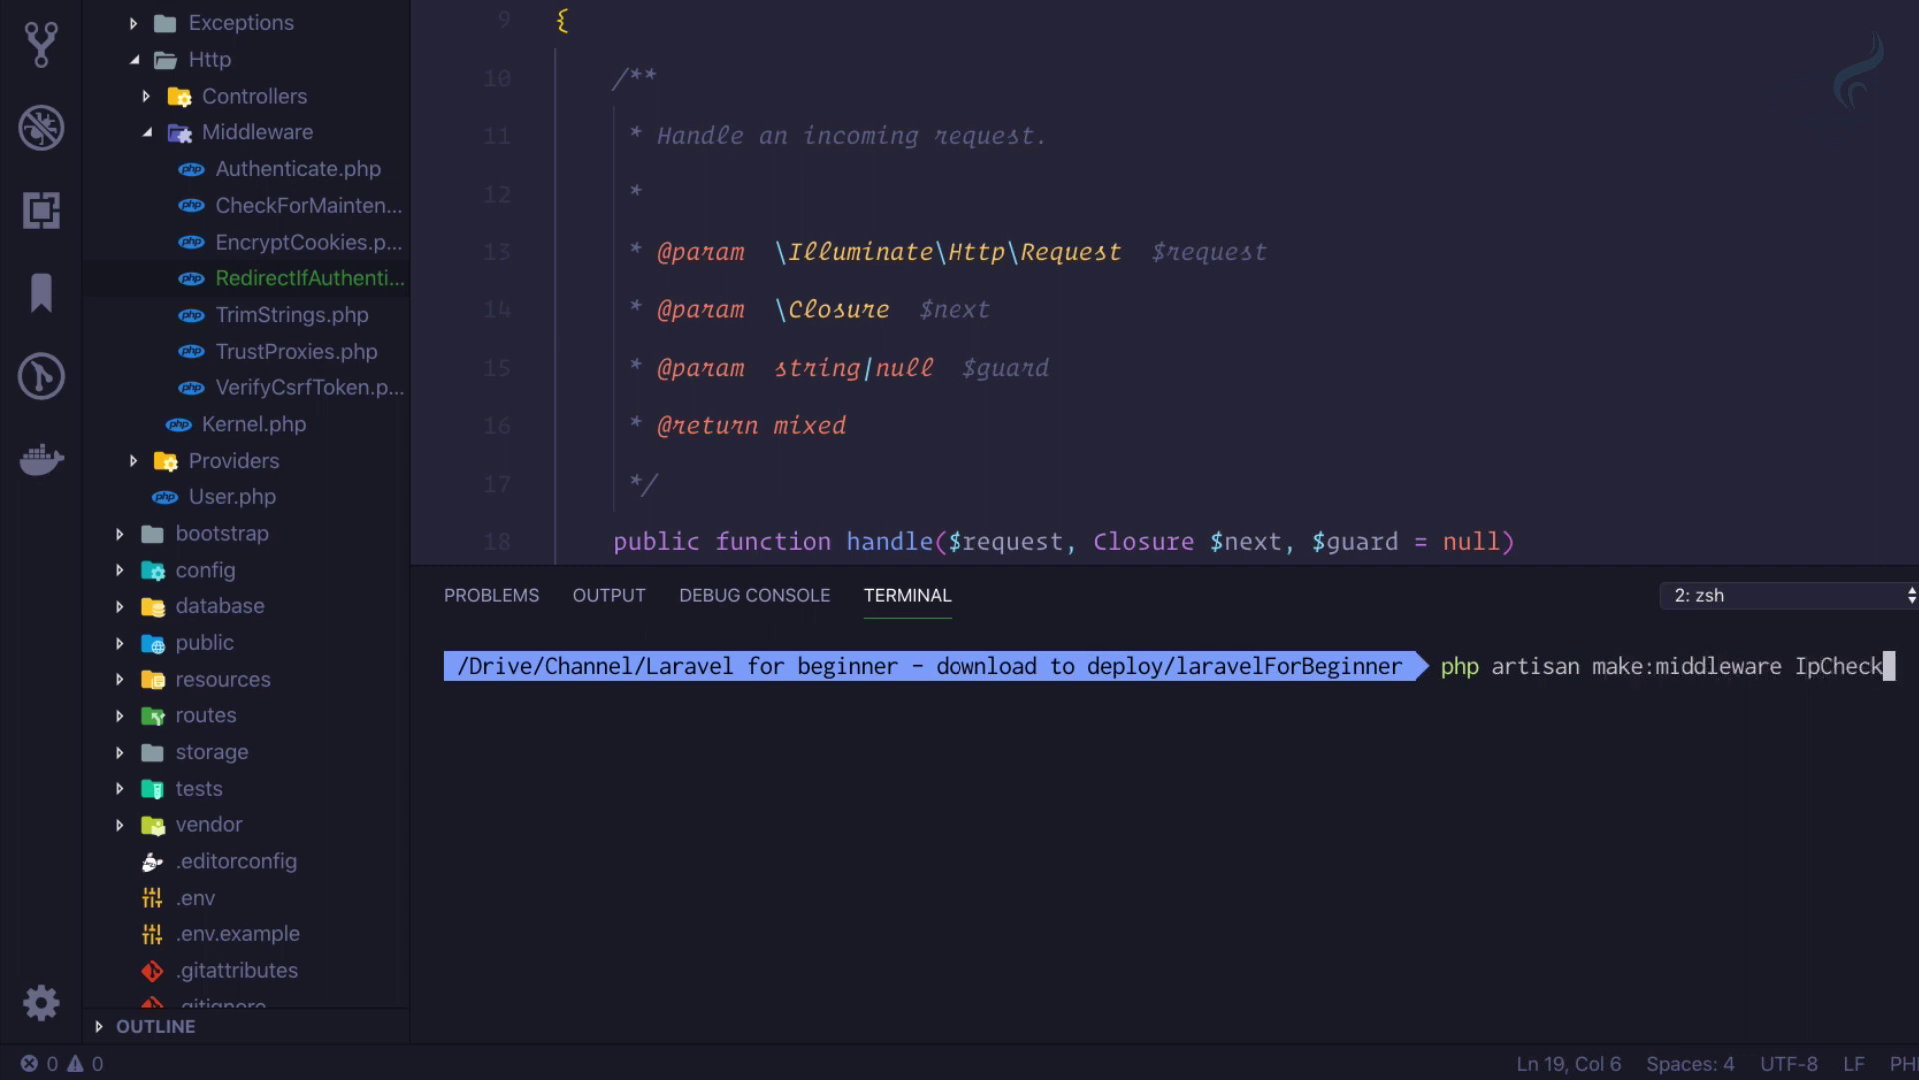
key(Return)
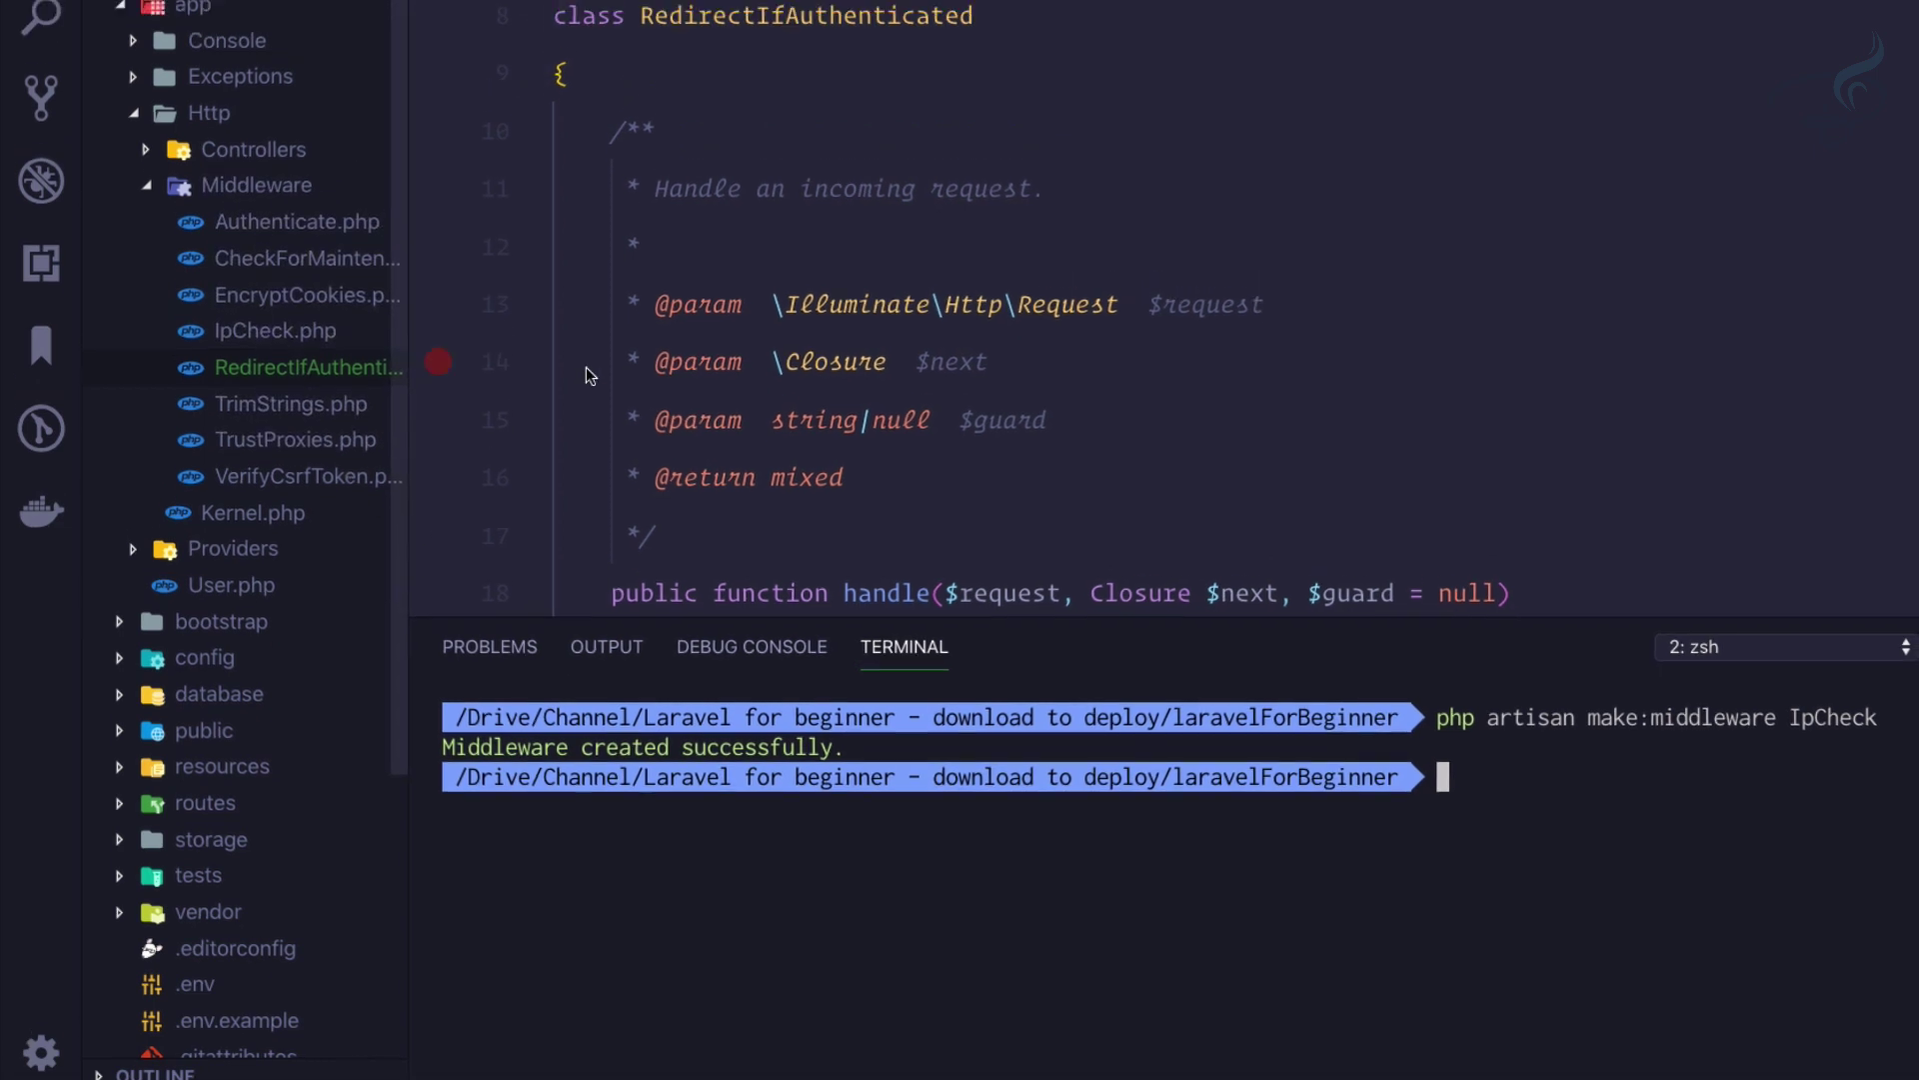
click(670, 587)
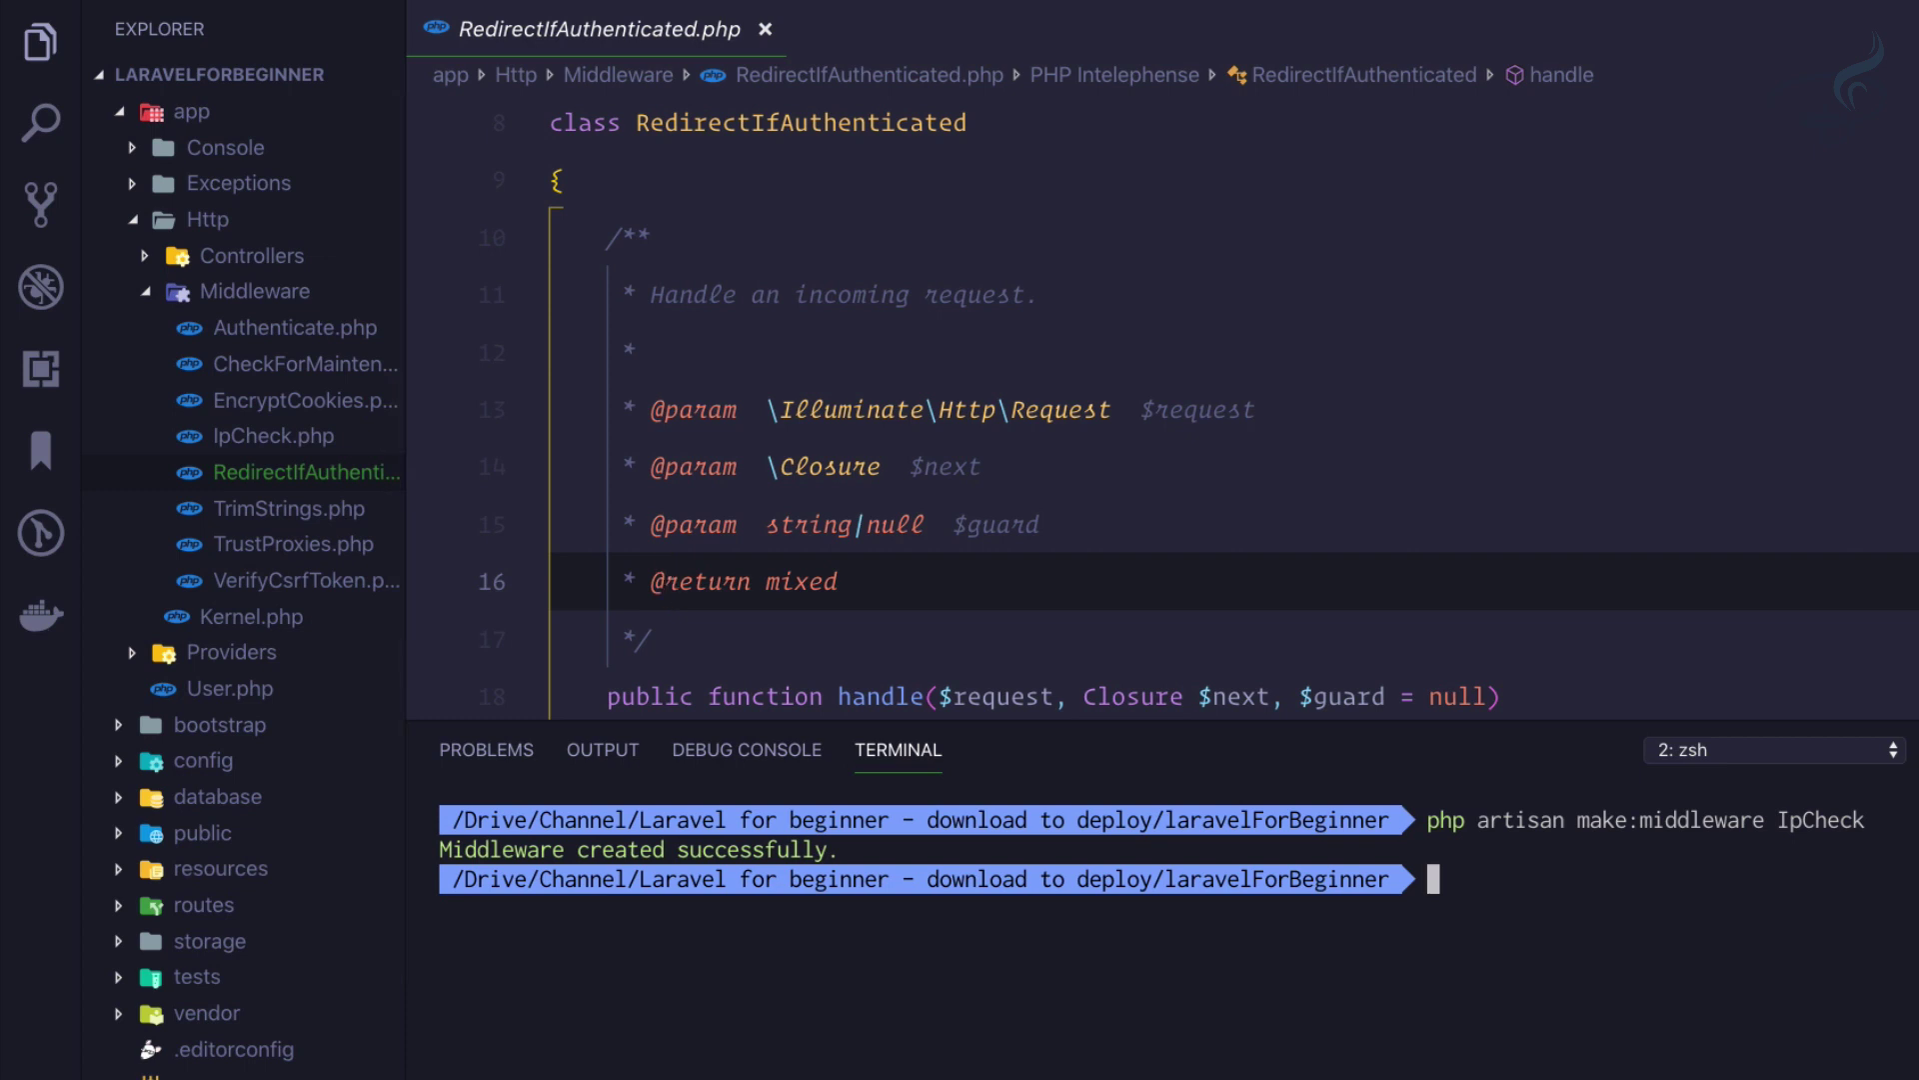
key(ctrl+j)
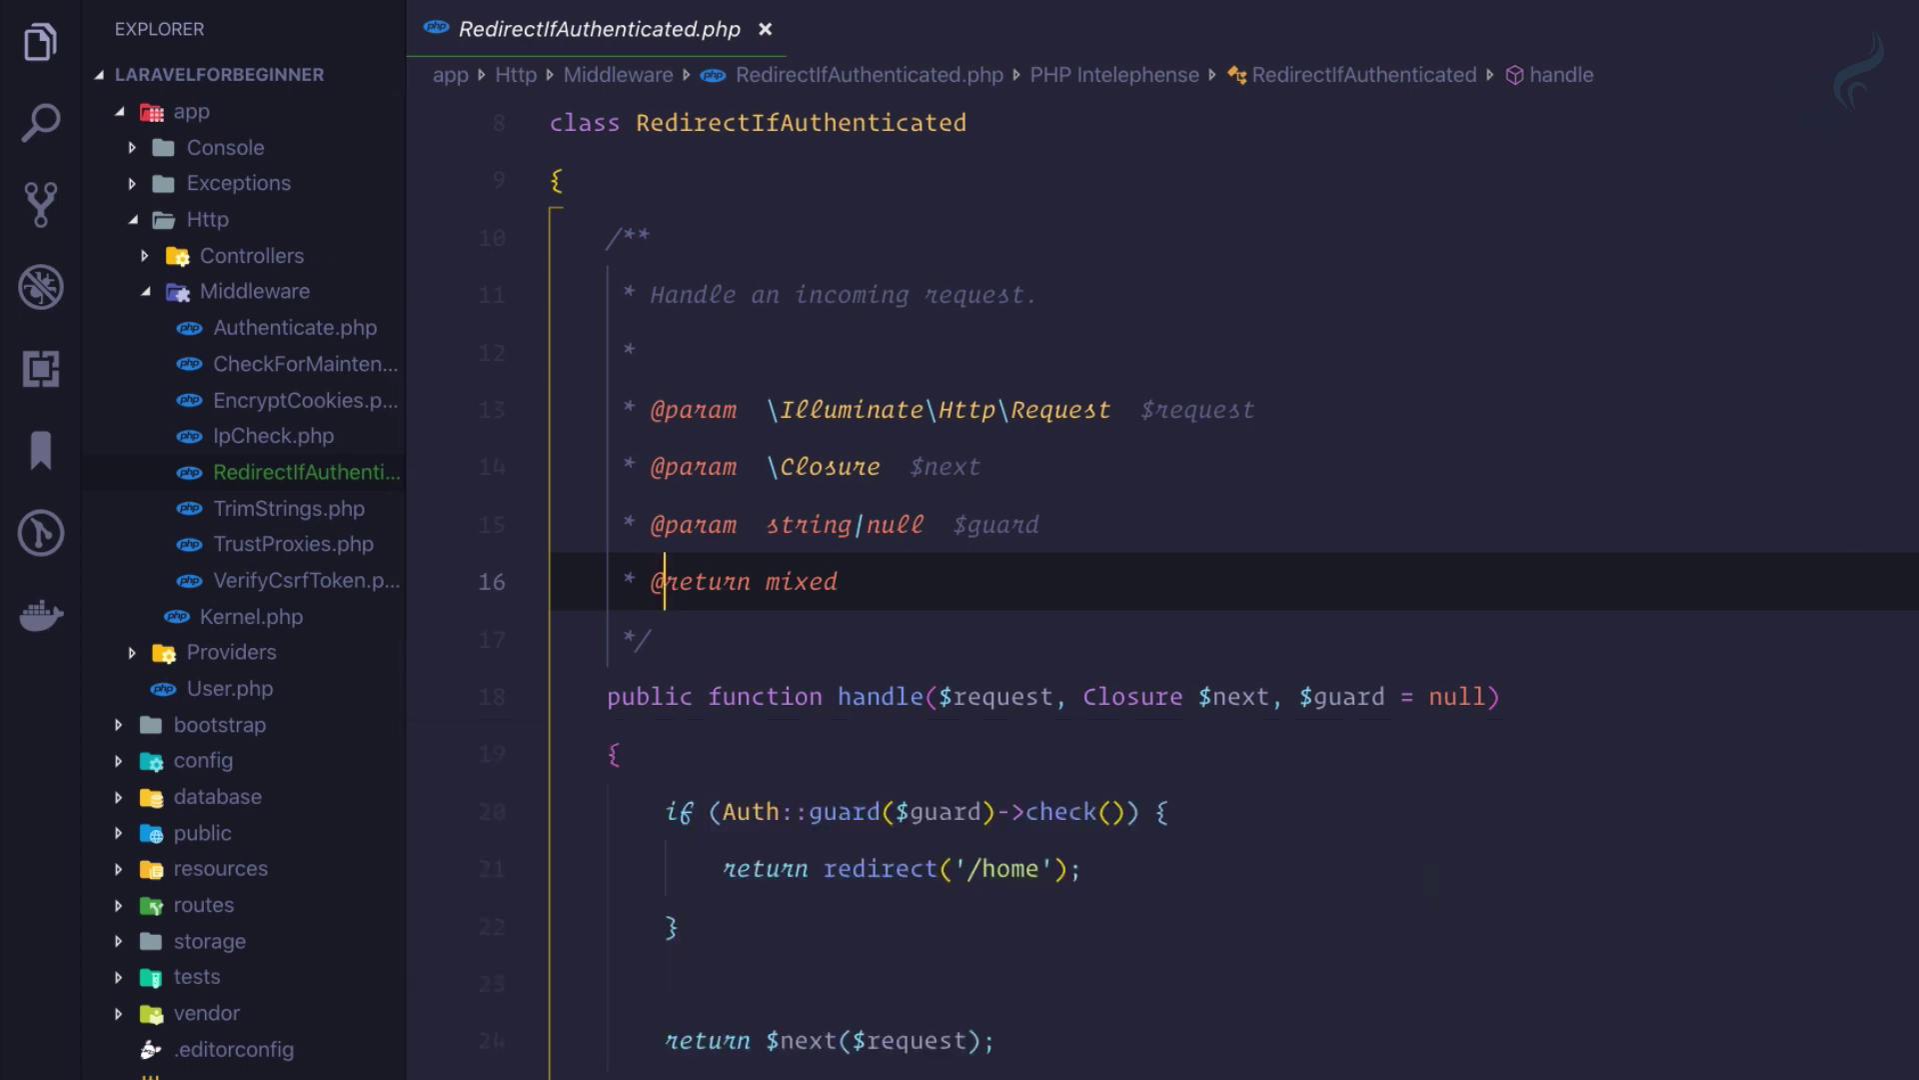
Open the new IpCheck.php at its default handle method and collapse the app folders.
key(ctrl+w)
click(273, 435)
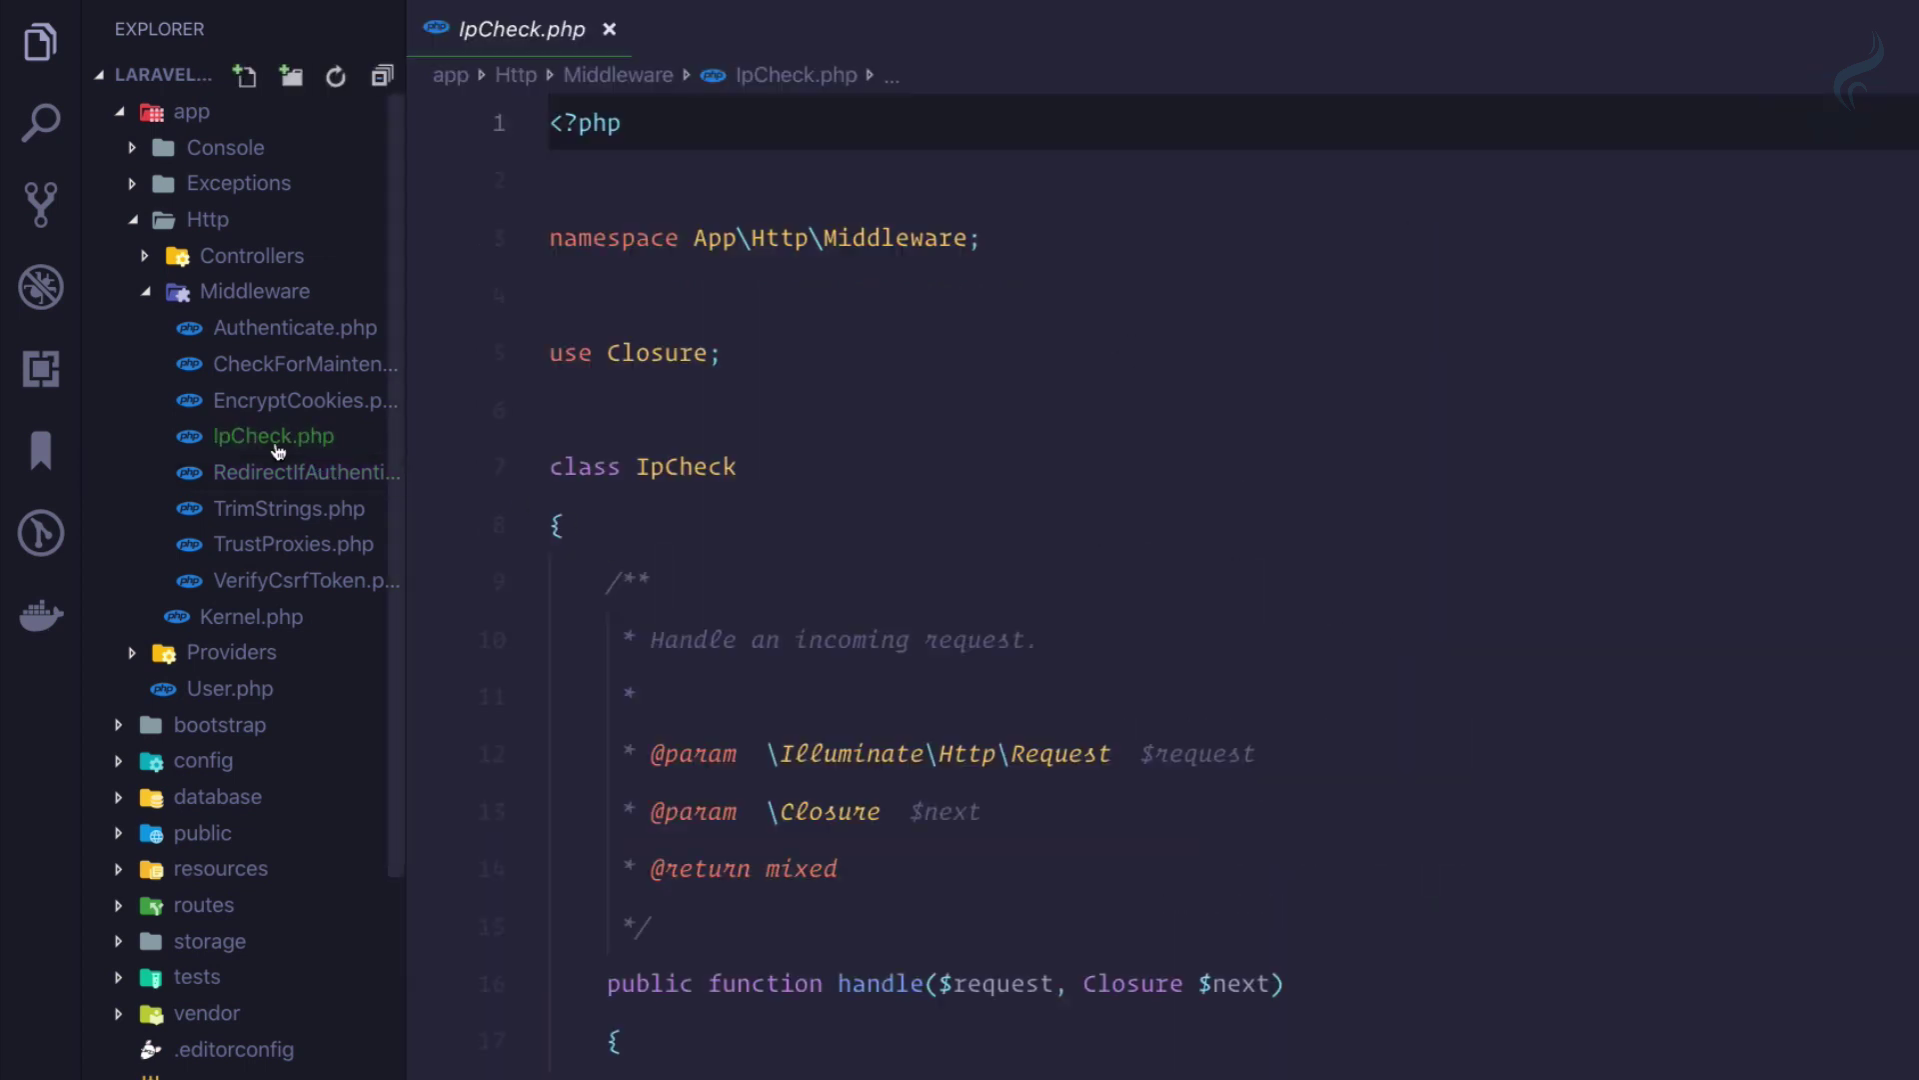
scroll(688, 675, down, 1)
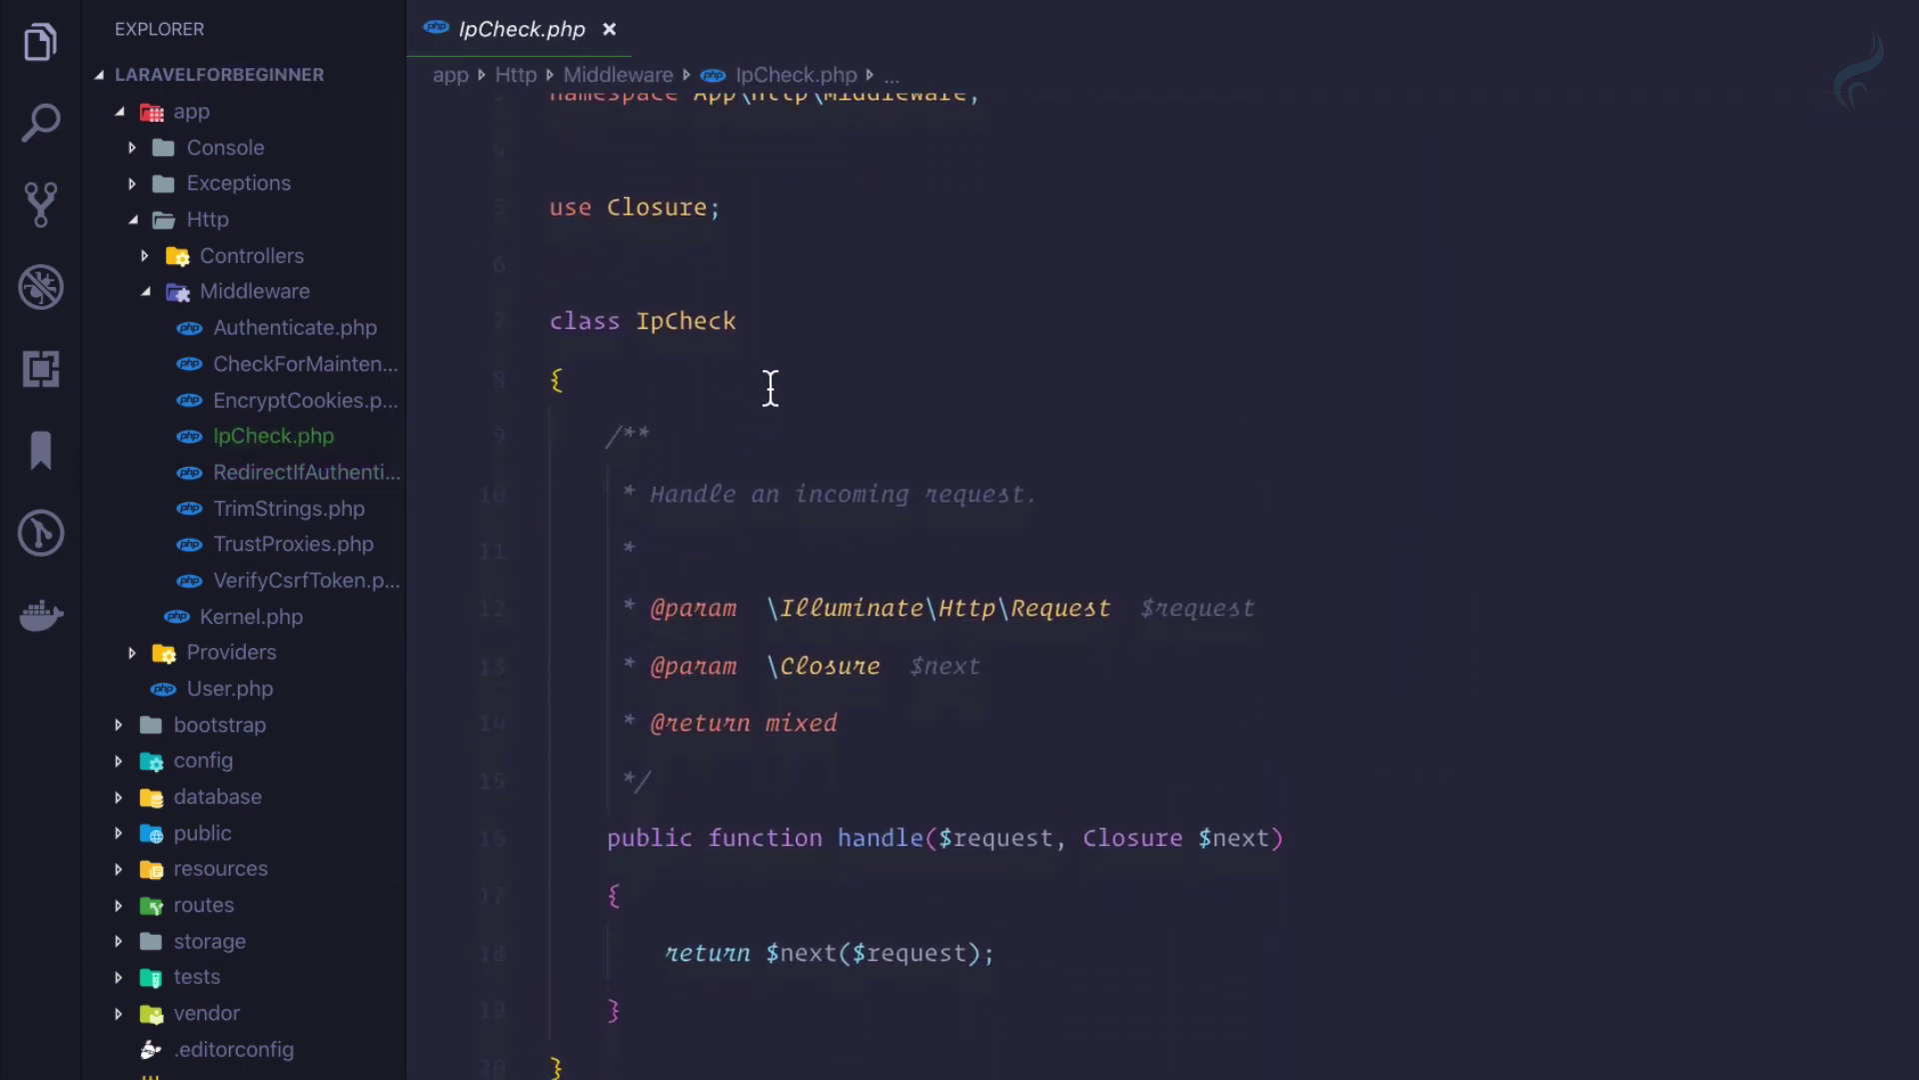
scroll(750, 357, down, 1)
click(926, 803)
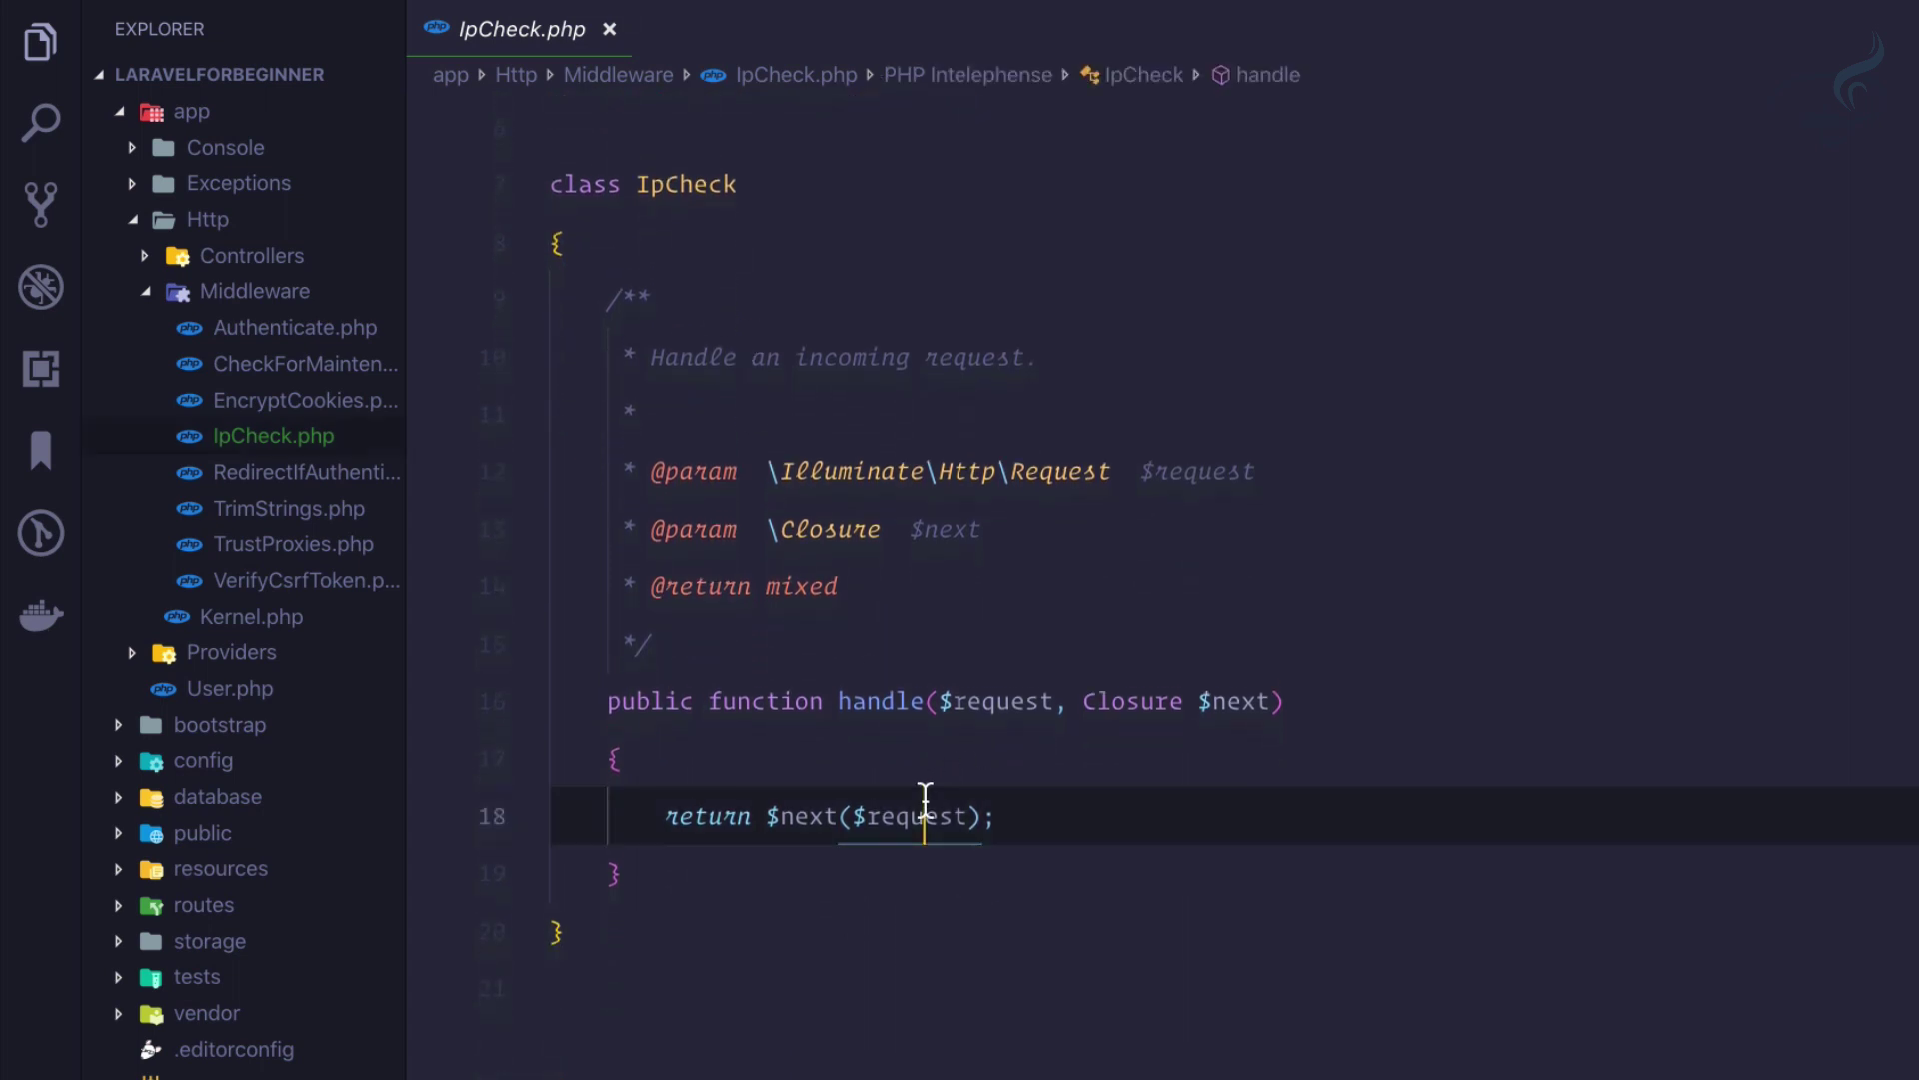
click(864, 771)
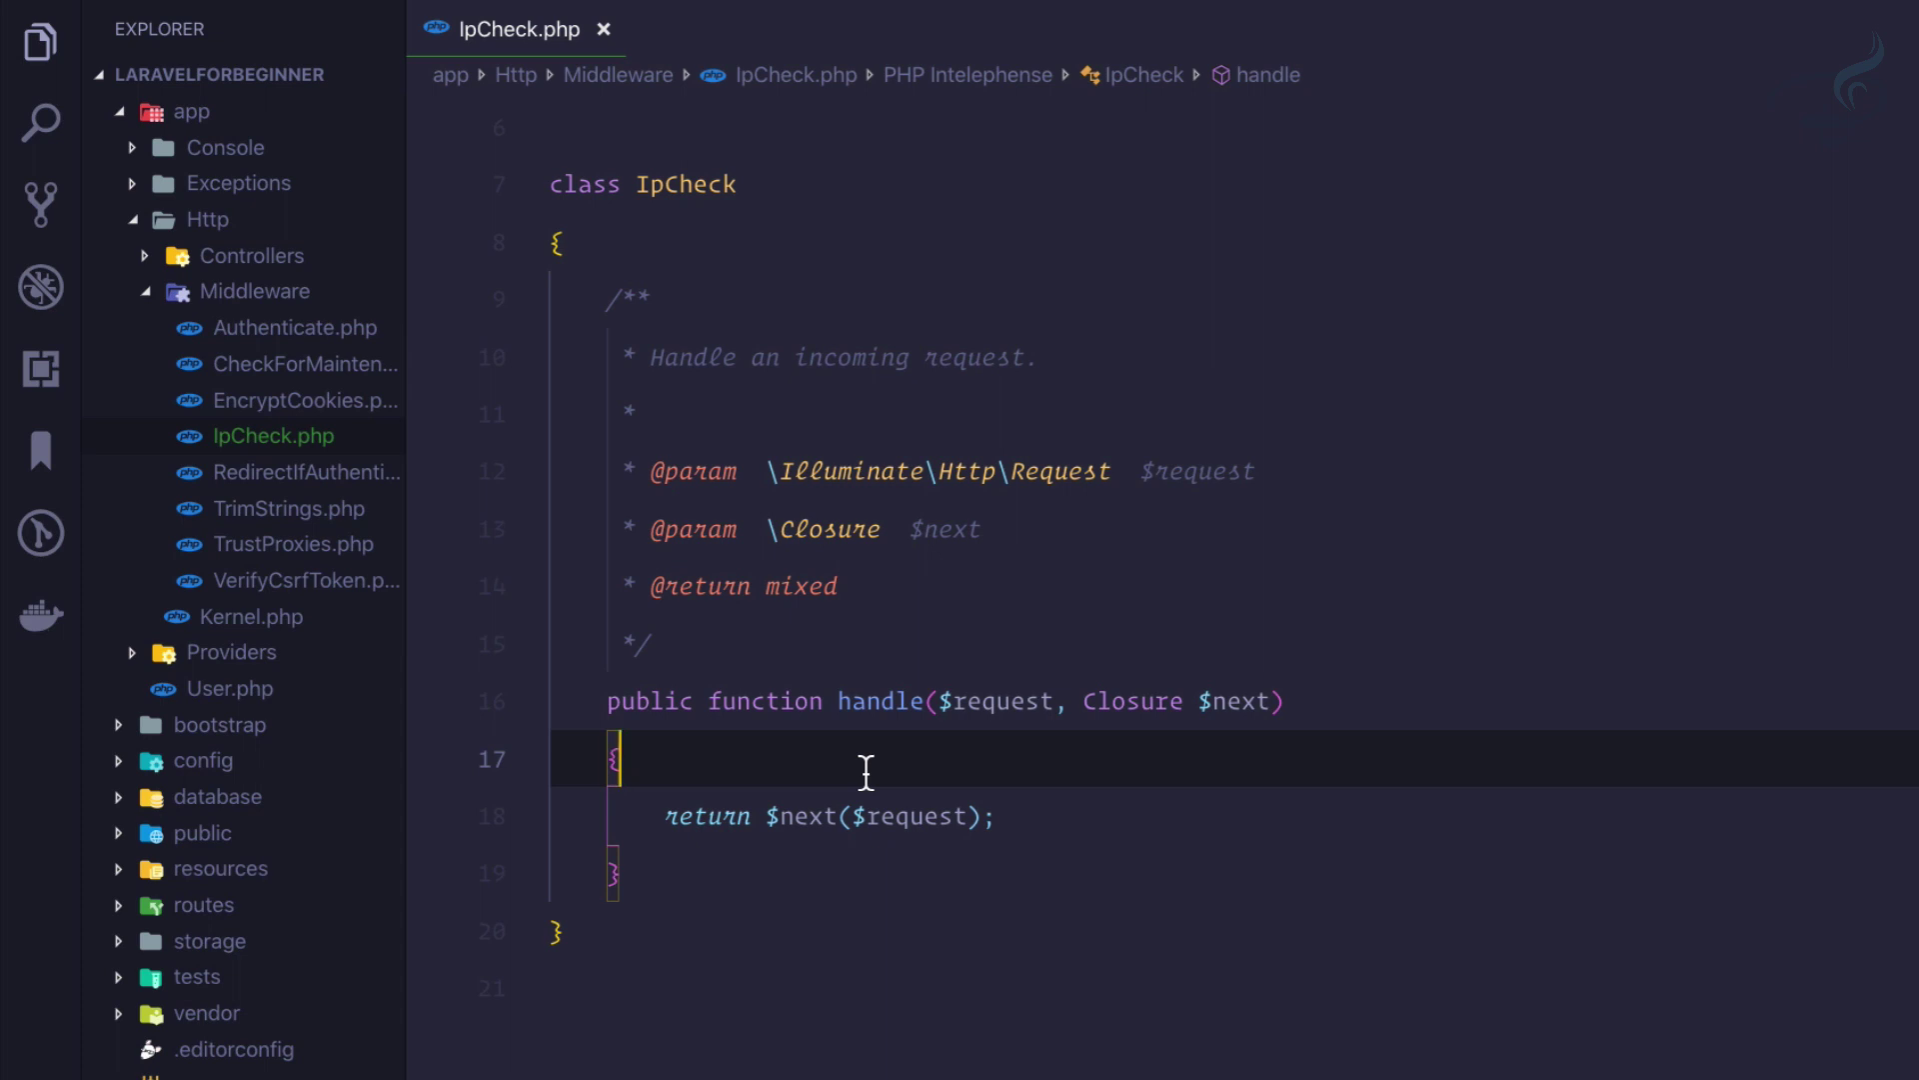
click(277, 292)
key(Left)
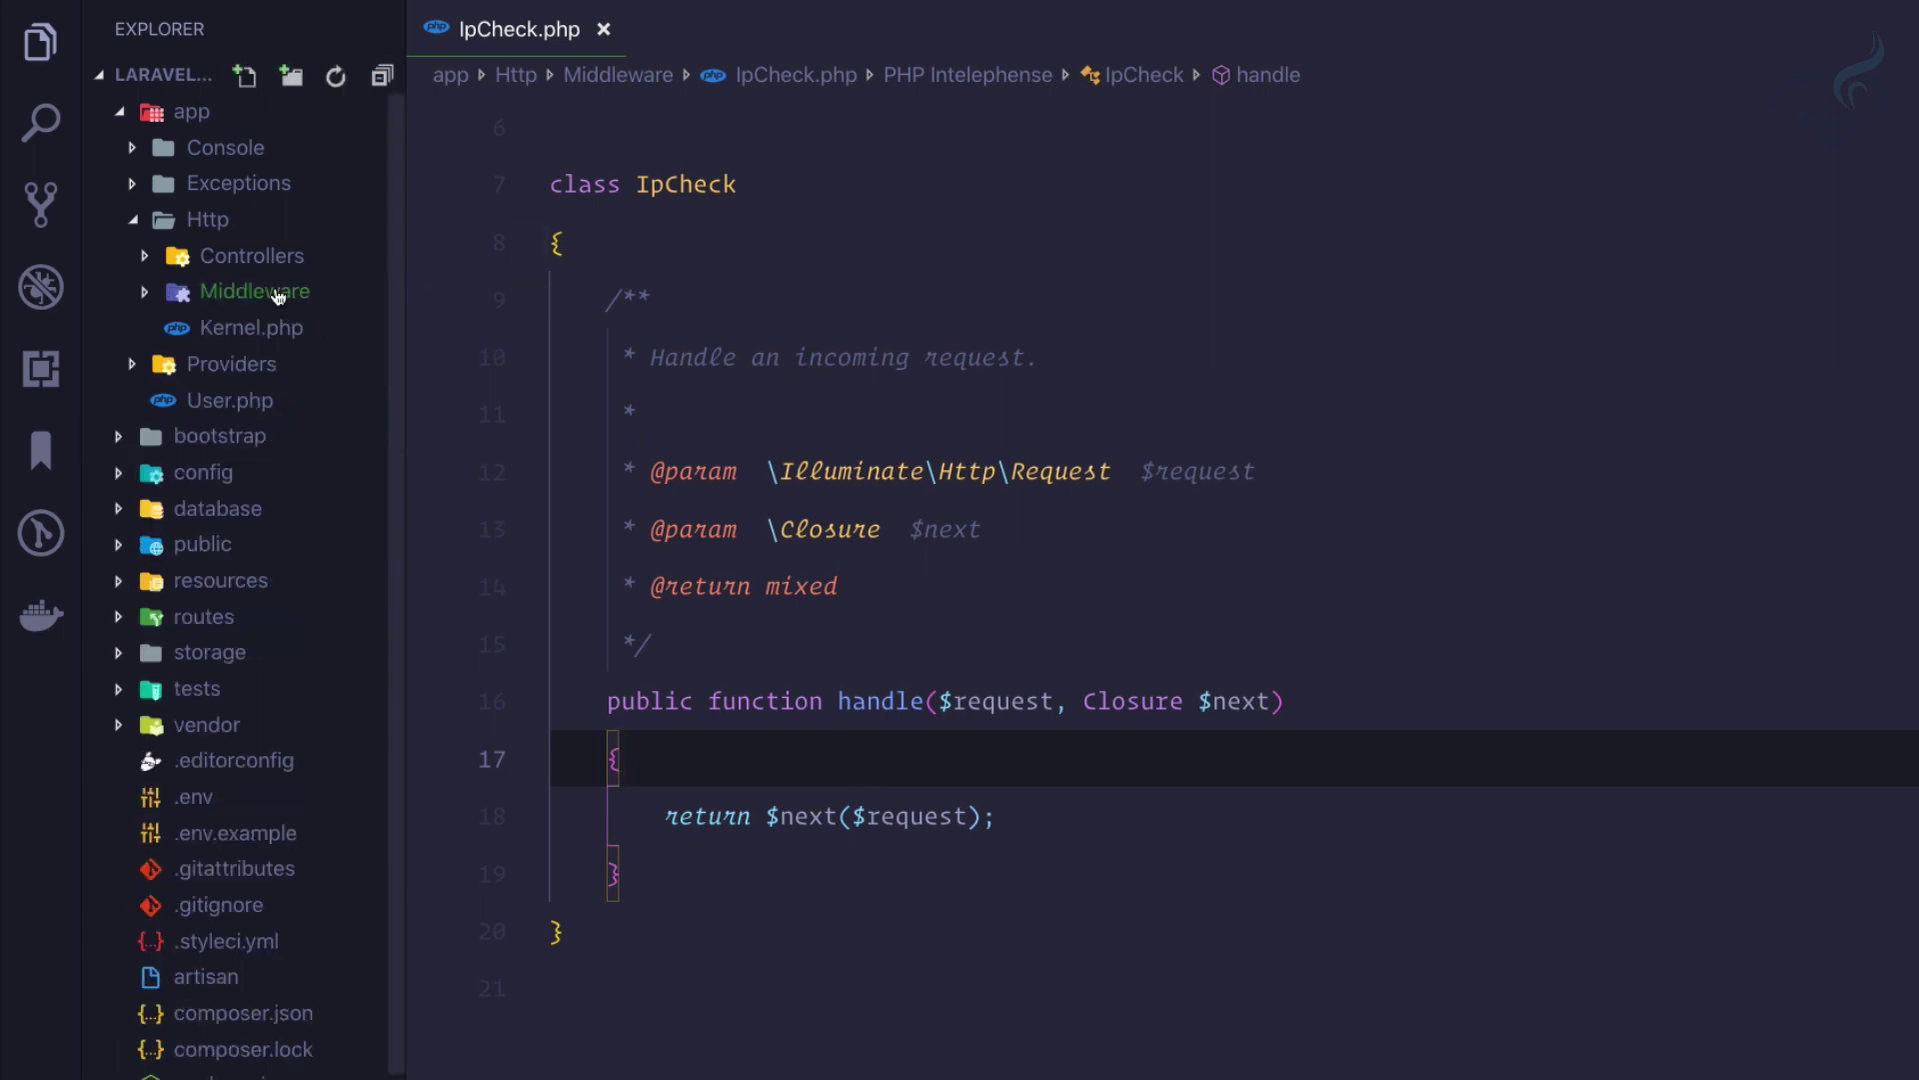
key(Left)
key(Left)
key(Left)
Open routes/web.php and add a blank line below the welcome route.
click(215, 328)
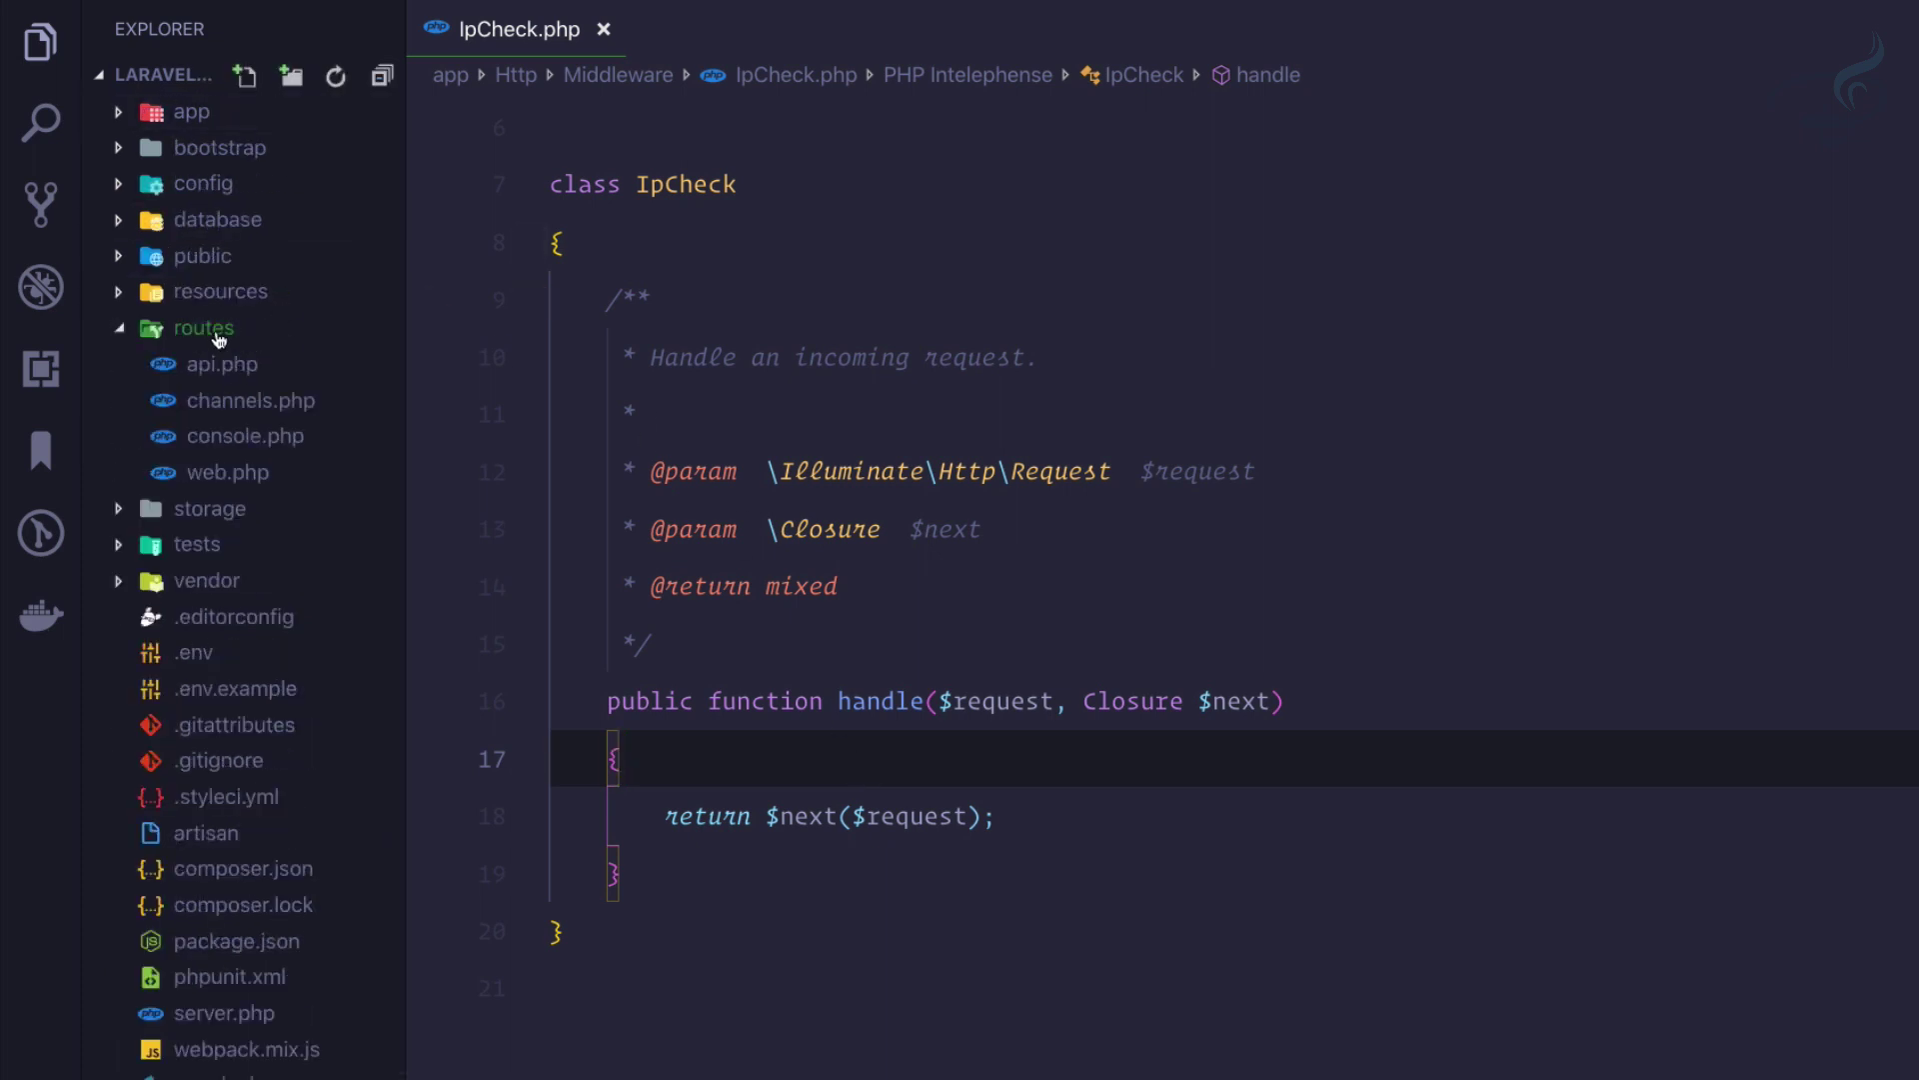
click(229, 472)
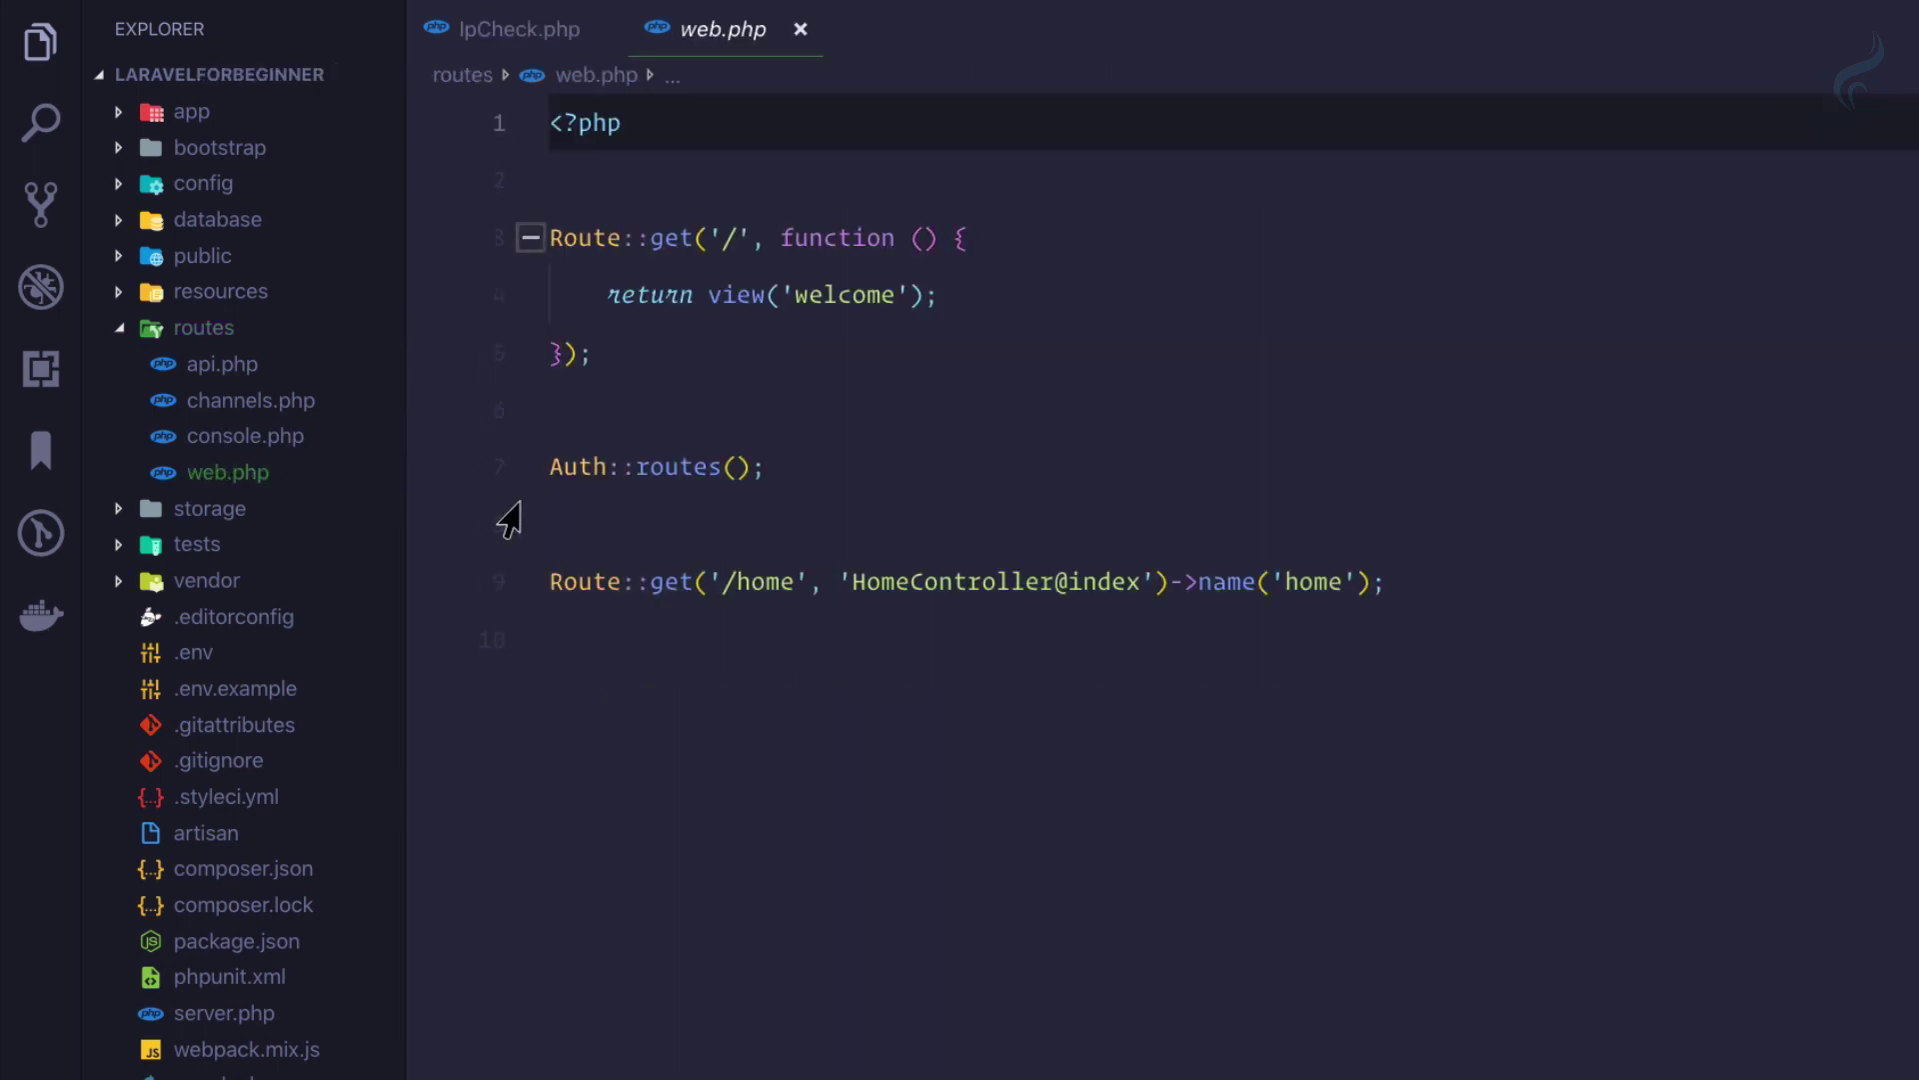
click(676, 356)
key(Return)
text(R)
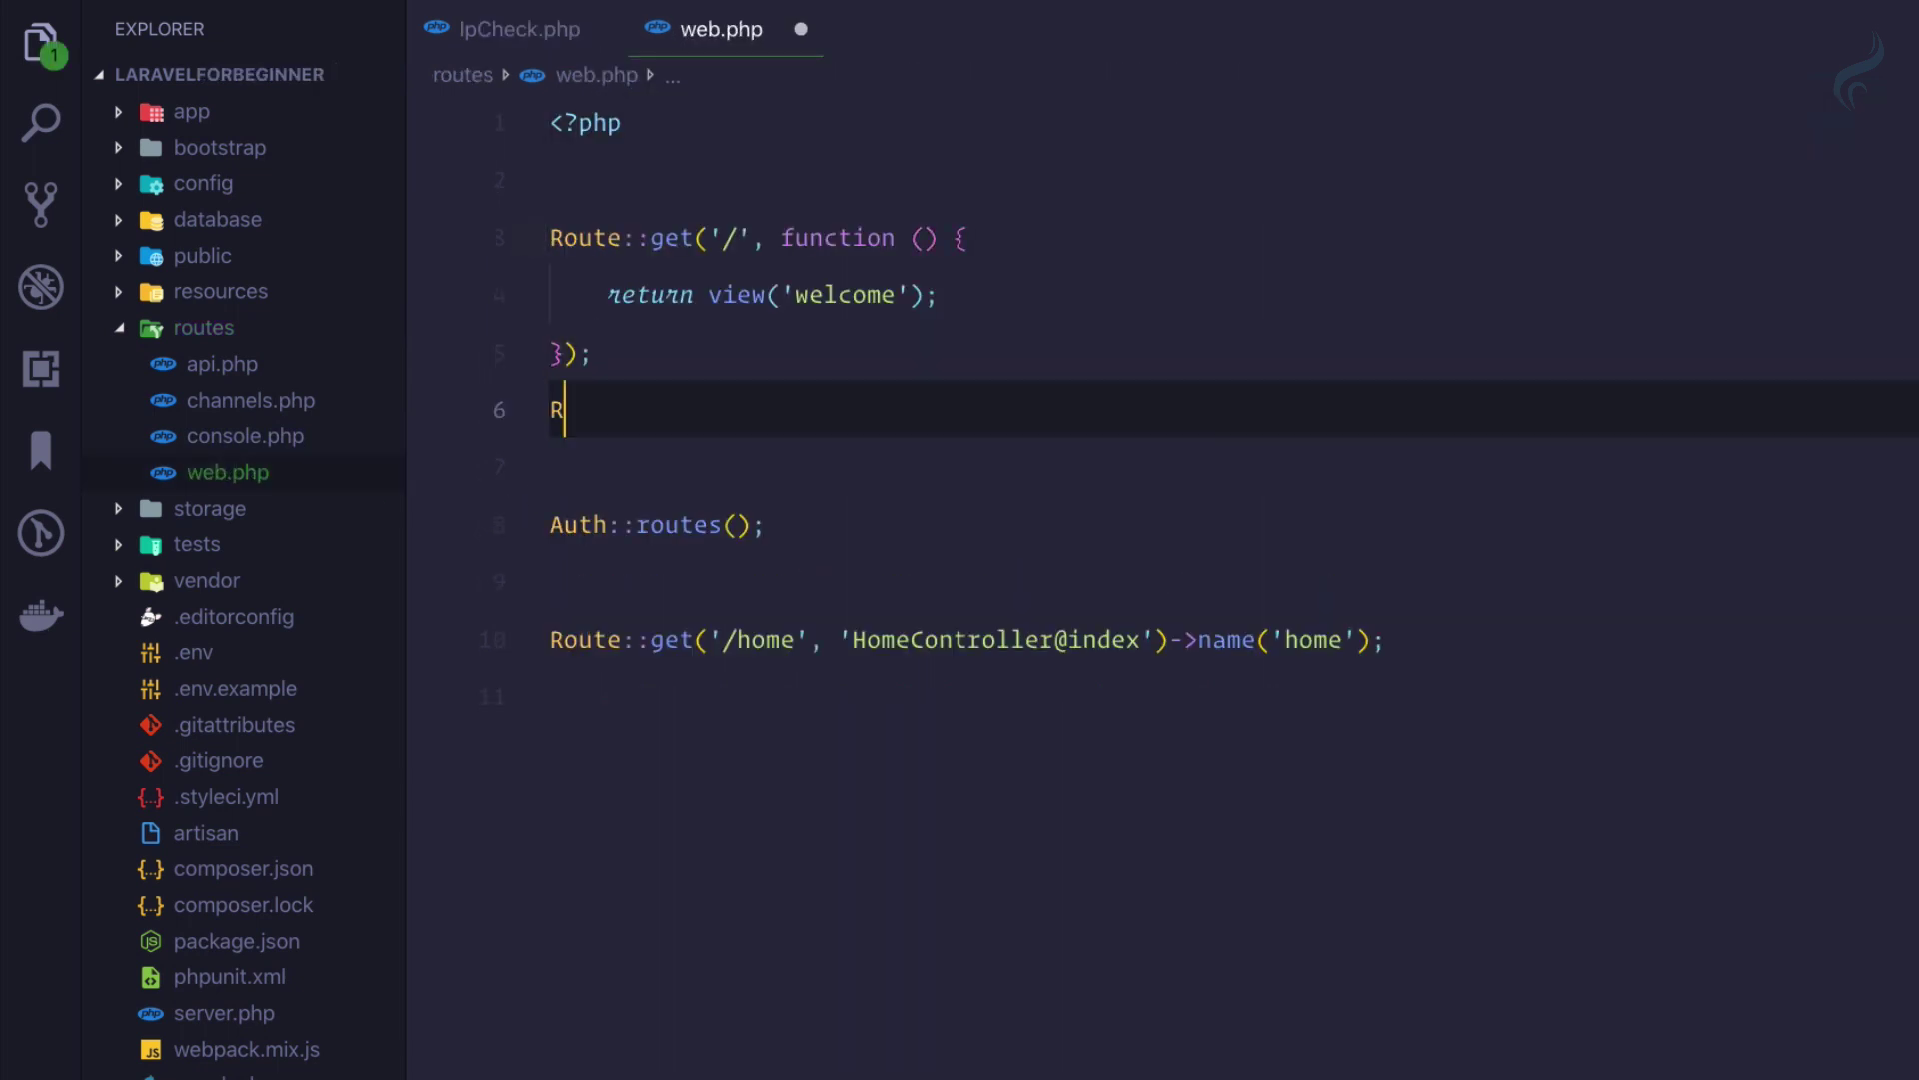
text(oute::)
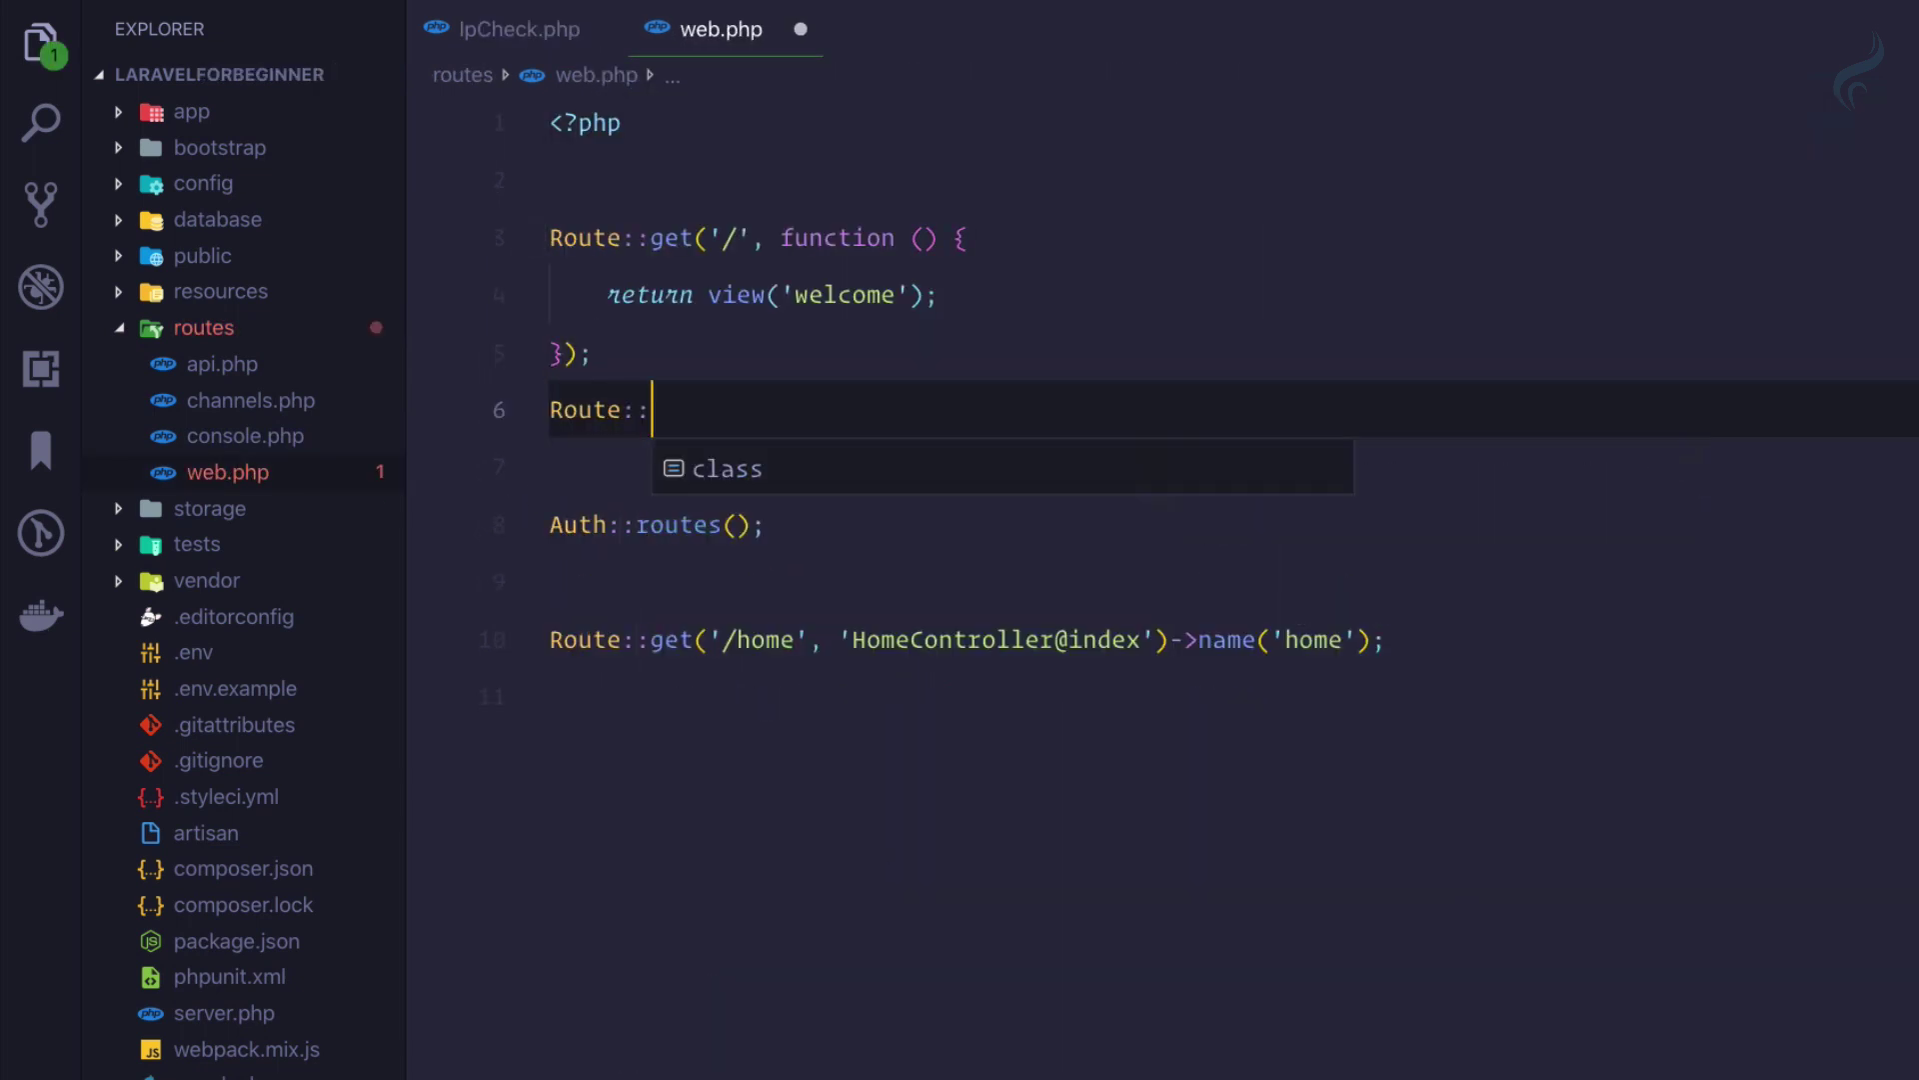
text(get('about',function)
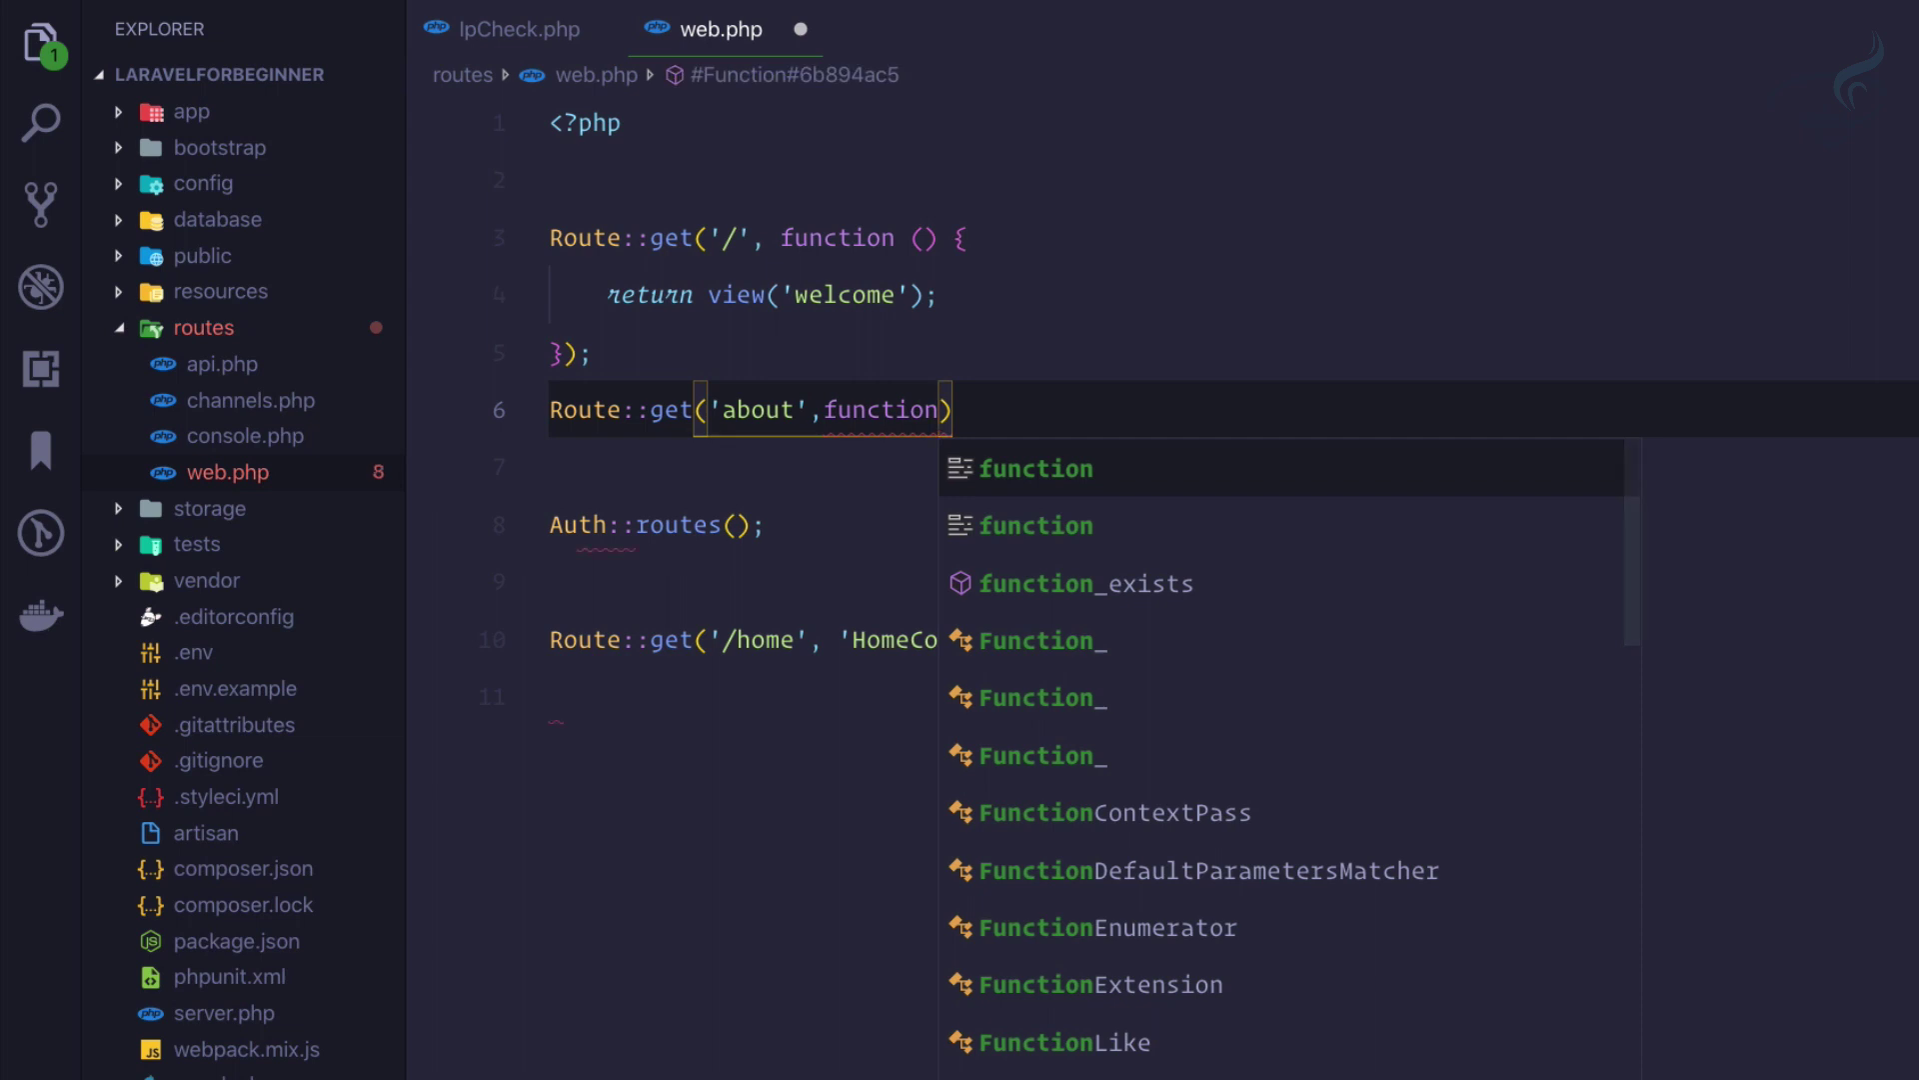
text((){)
Write Route::get('about', ...) returning view('about') and save web.php.
key(Return)
key(Down)
key(End)
text(;)
key(Up)
key(Tab)
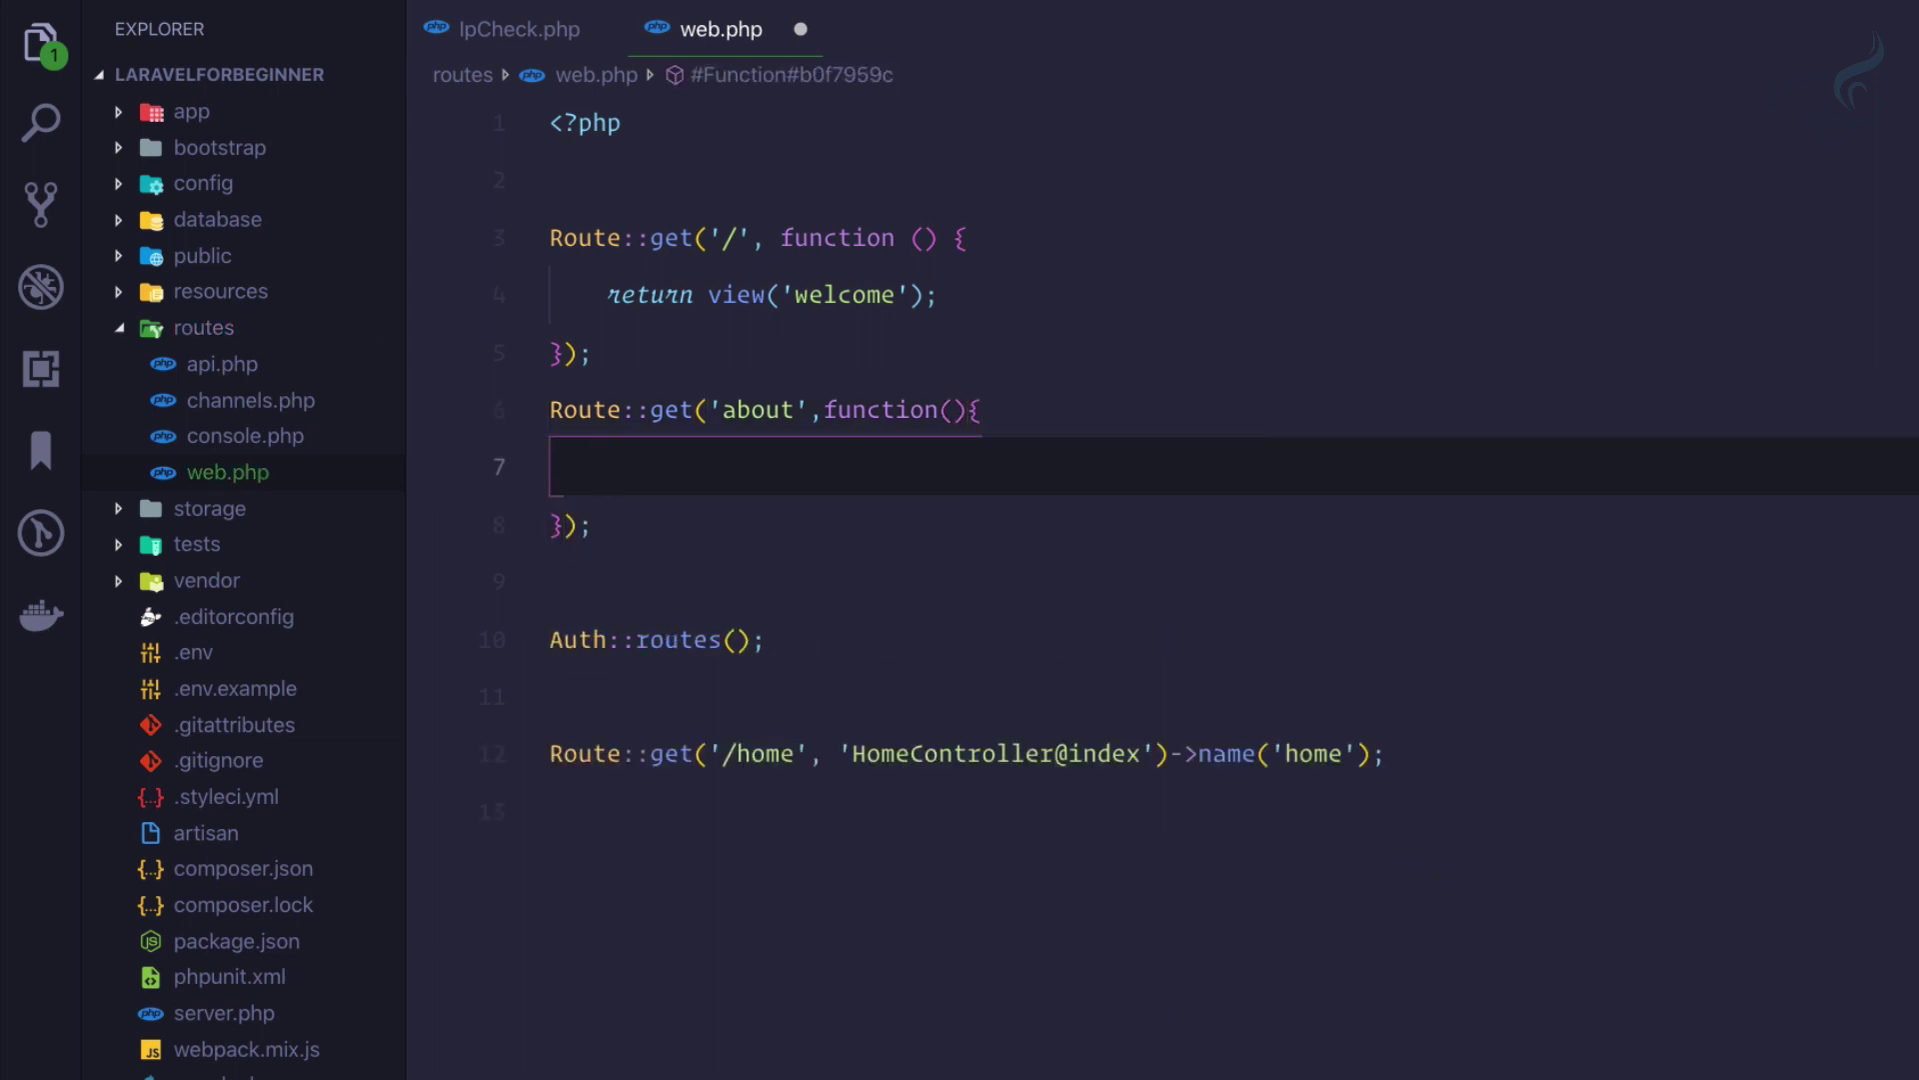
text(ru)
key(BackSpace)
key(BackSpace)
key(BackSpace)
text(return view)
key(BackSpace)
key(BackSpace)
key(BackSpace)
text(iew('about');)
key(ctrl+s)
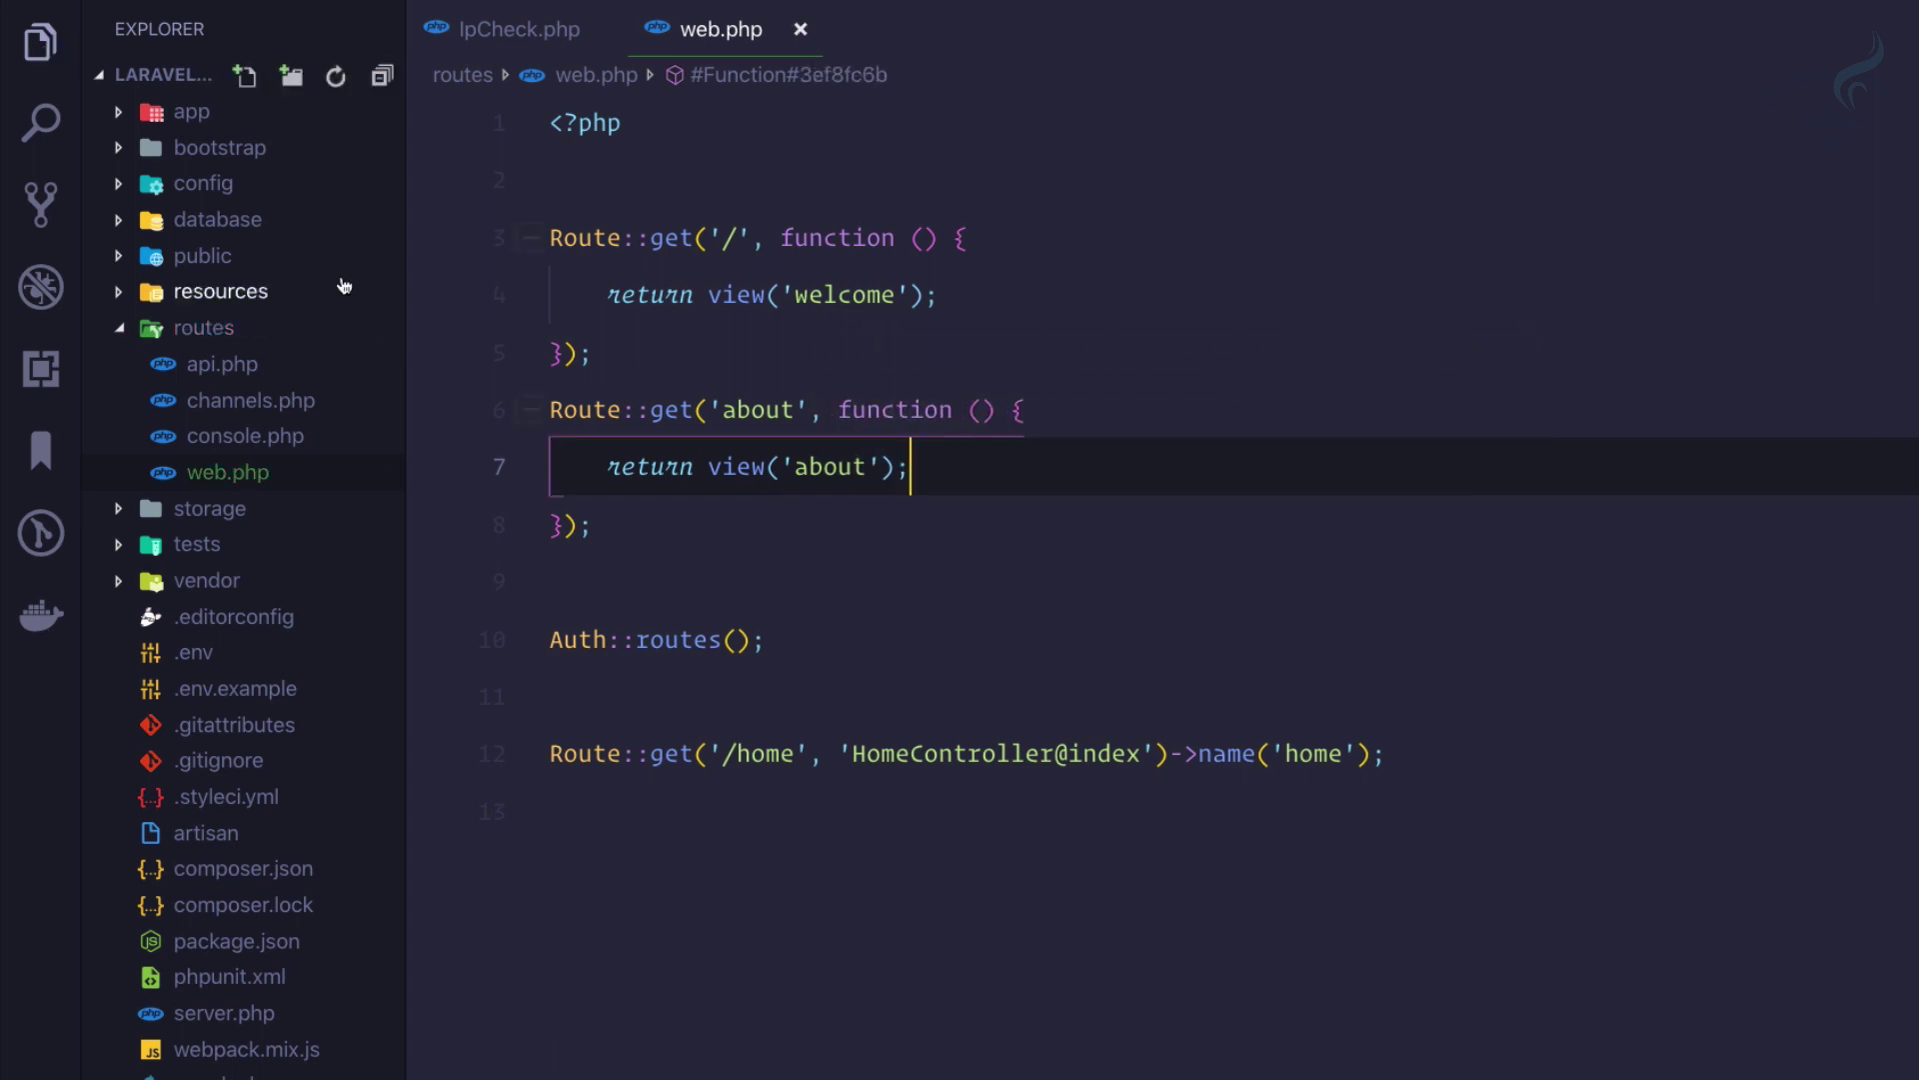
Open welcome.blade.php from resources/views.
click(211, 330)
click(221, 294)
click(214, 435)
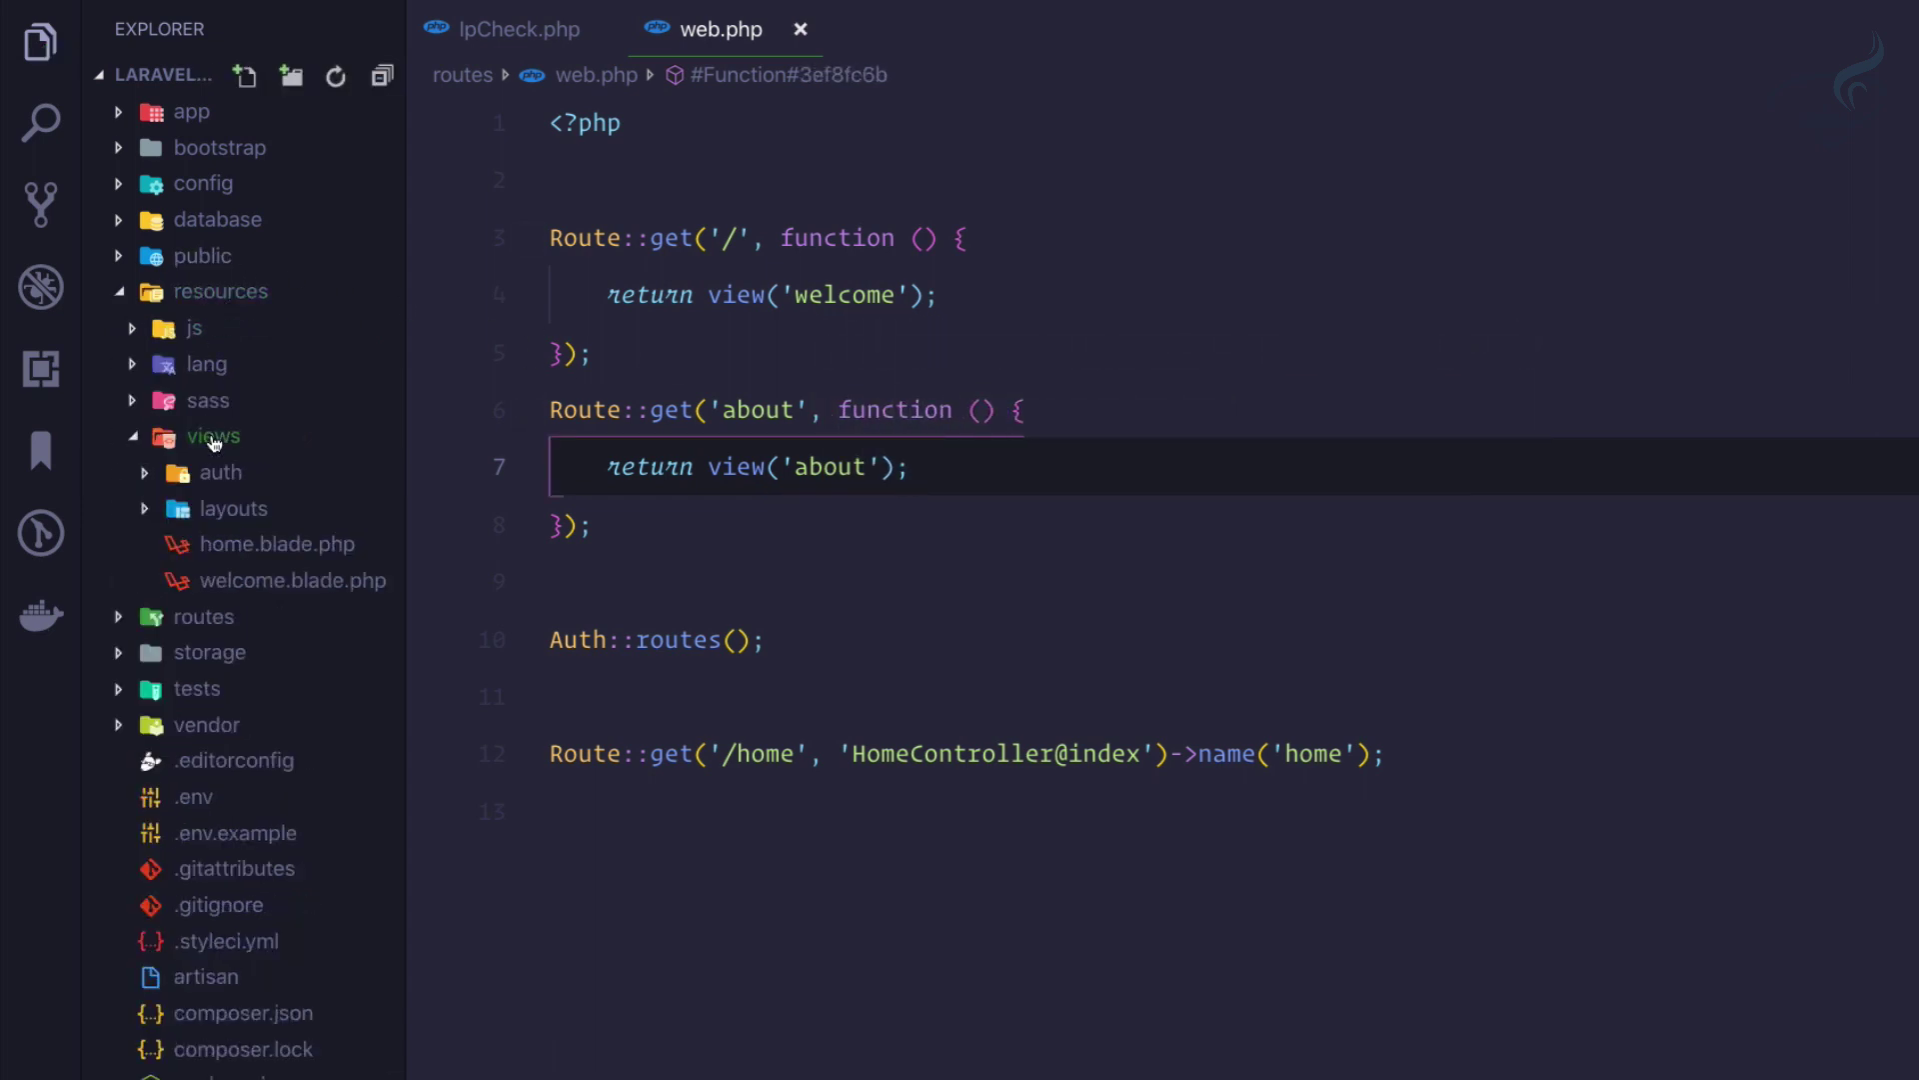
click(245, 581)
Duplicate welcome.blade.php as about.blade.php and replace its 'Laravel' title with 'About'.
key(ctrl+c)
key(ctrl+v)
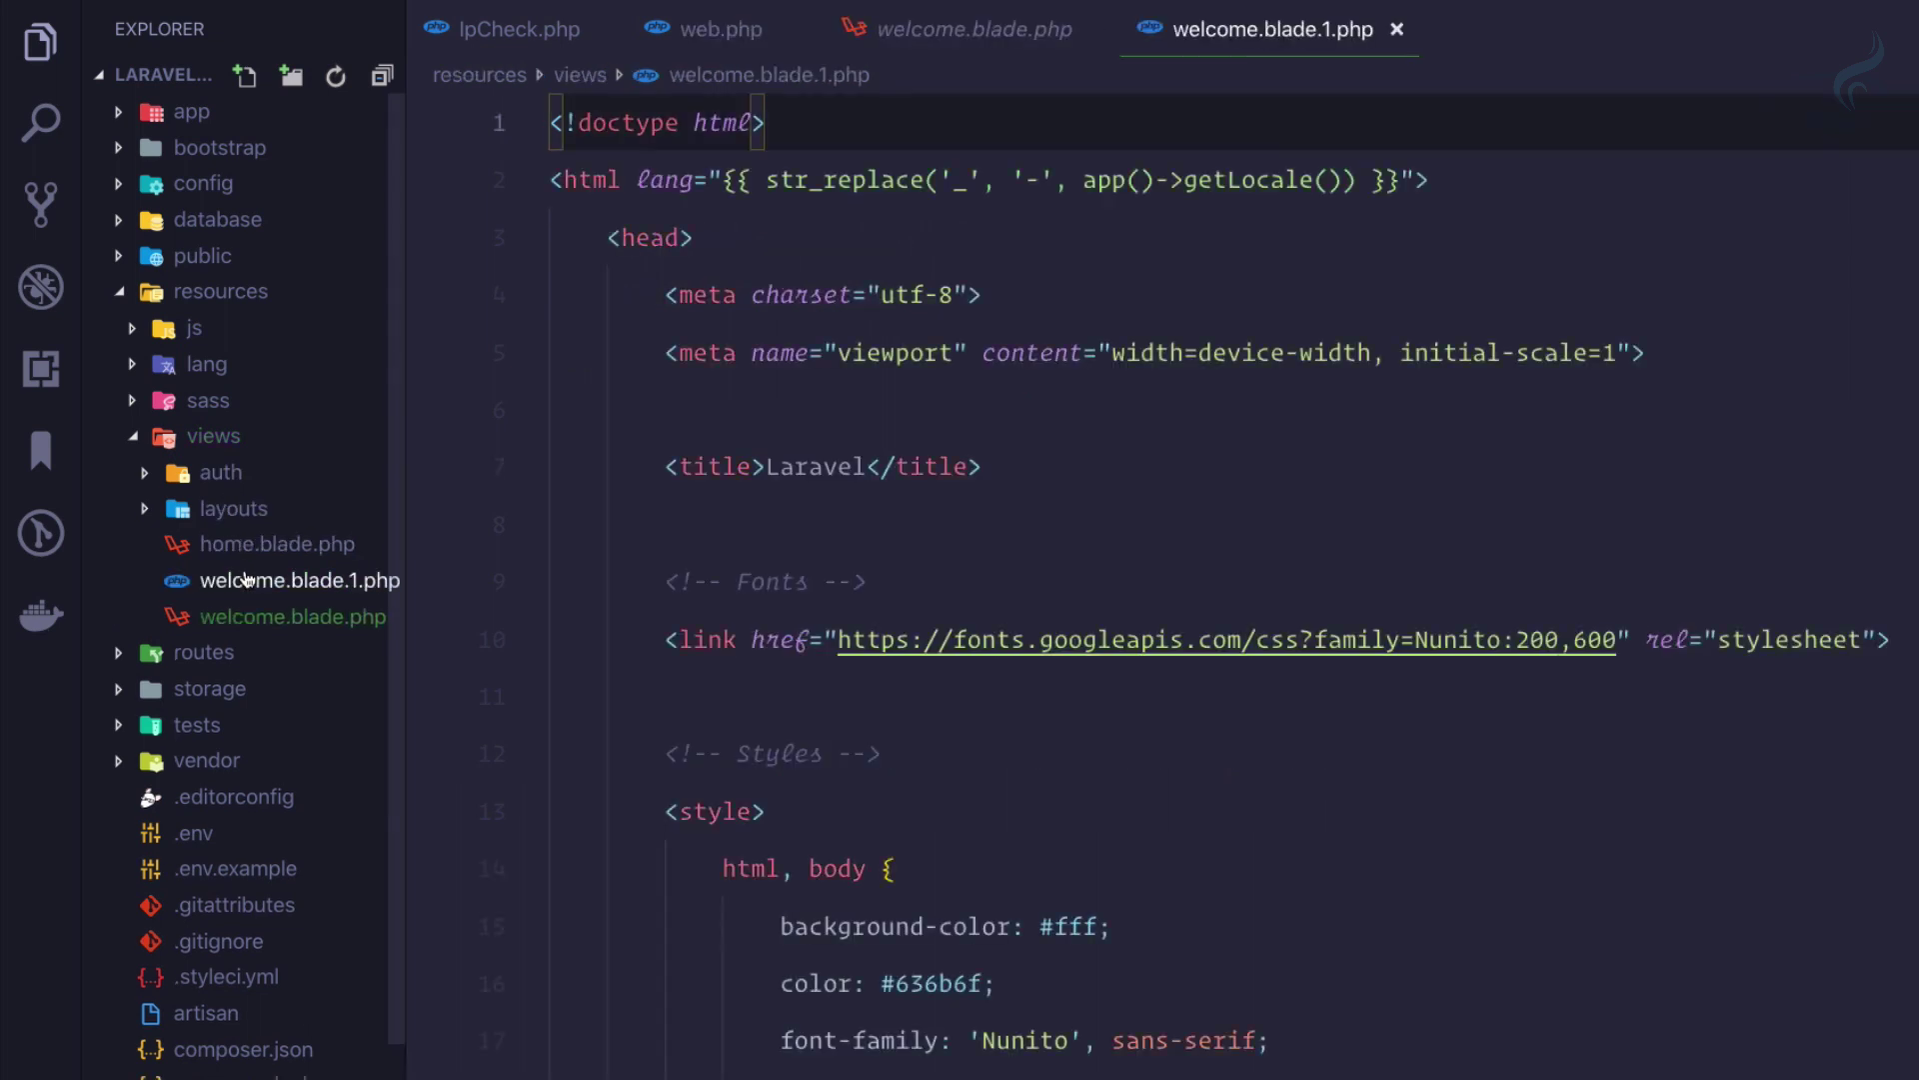
key(Return)
key(Right)
key(BackSpace)
key(BackSpace)
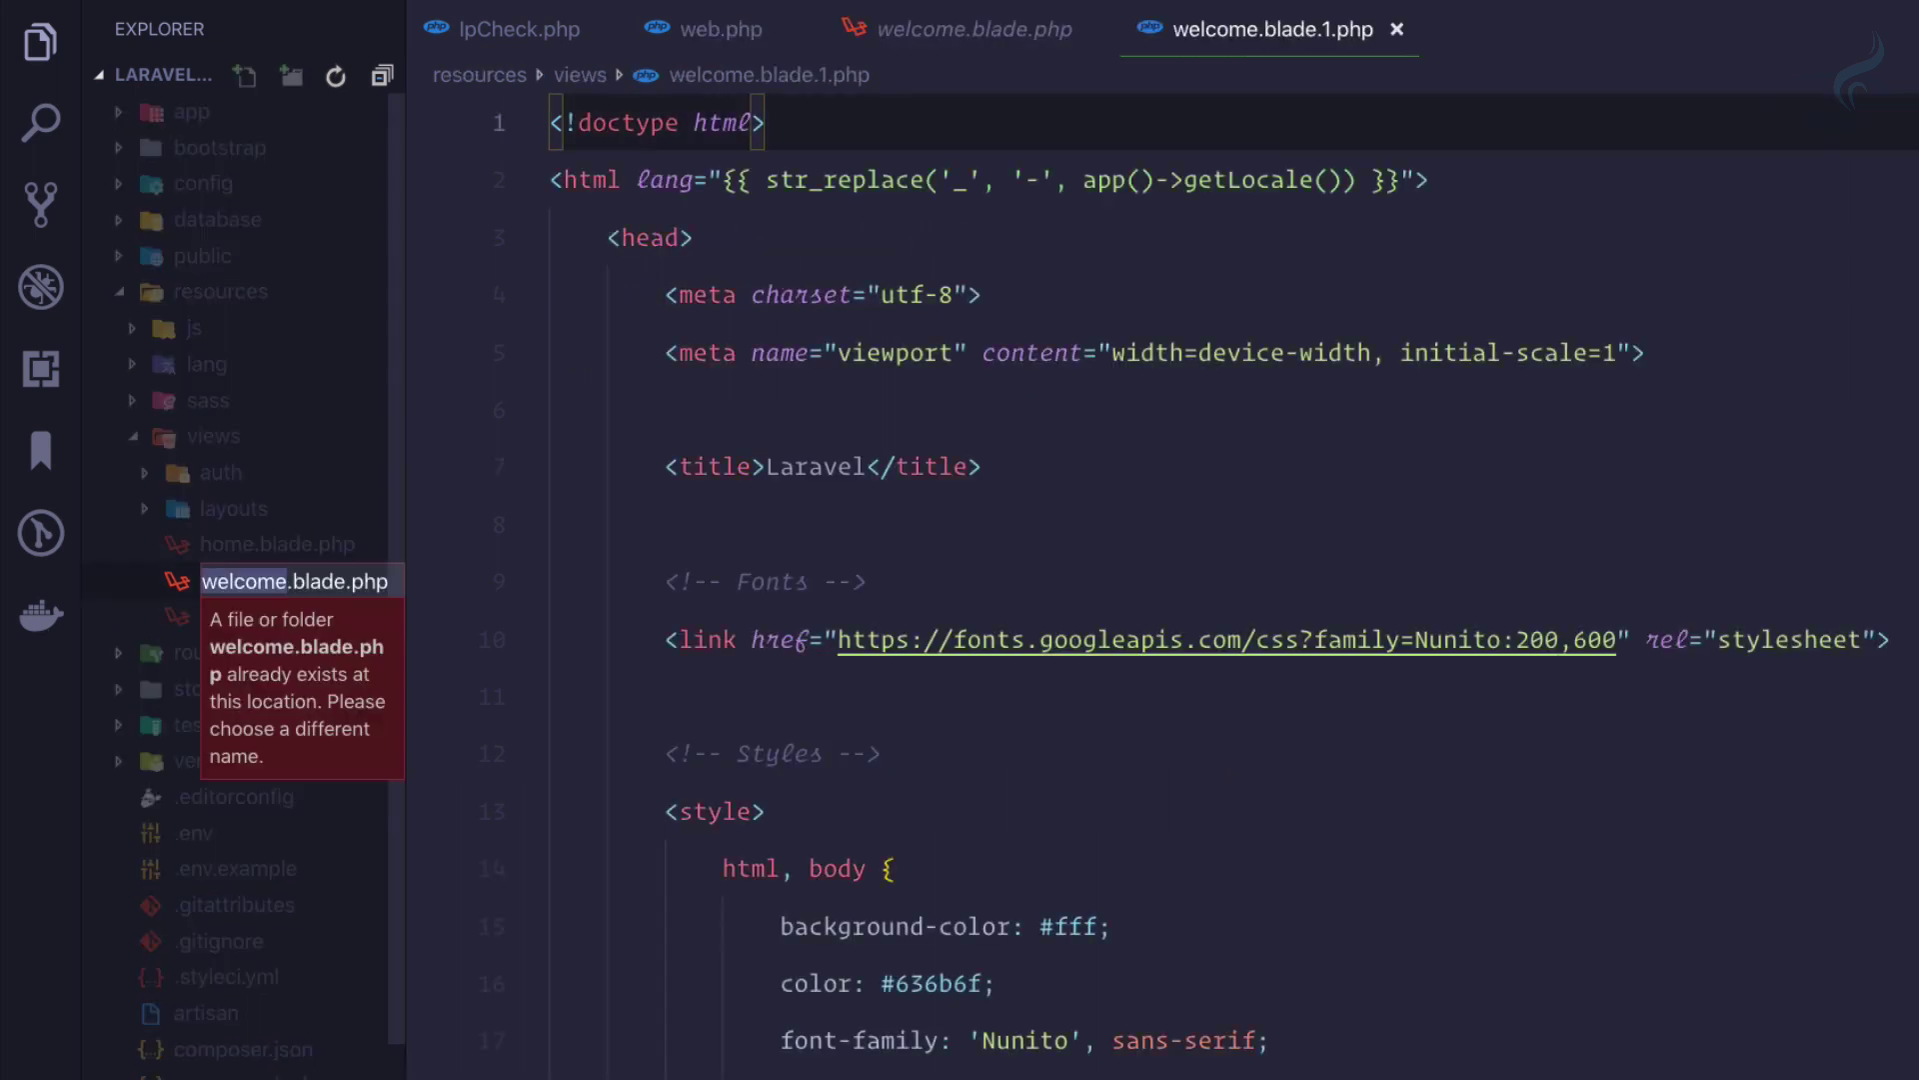
key(ctrl+BackSpace)
text(about)
key(Return)
scroll(784, 771, down, 2)
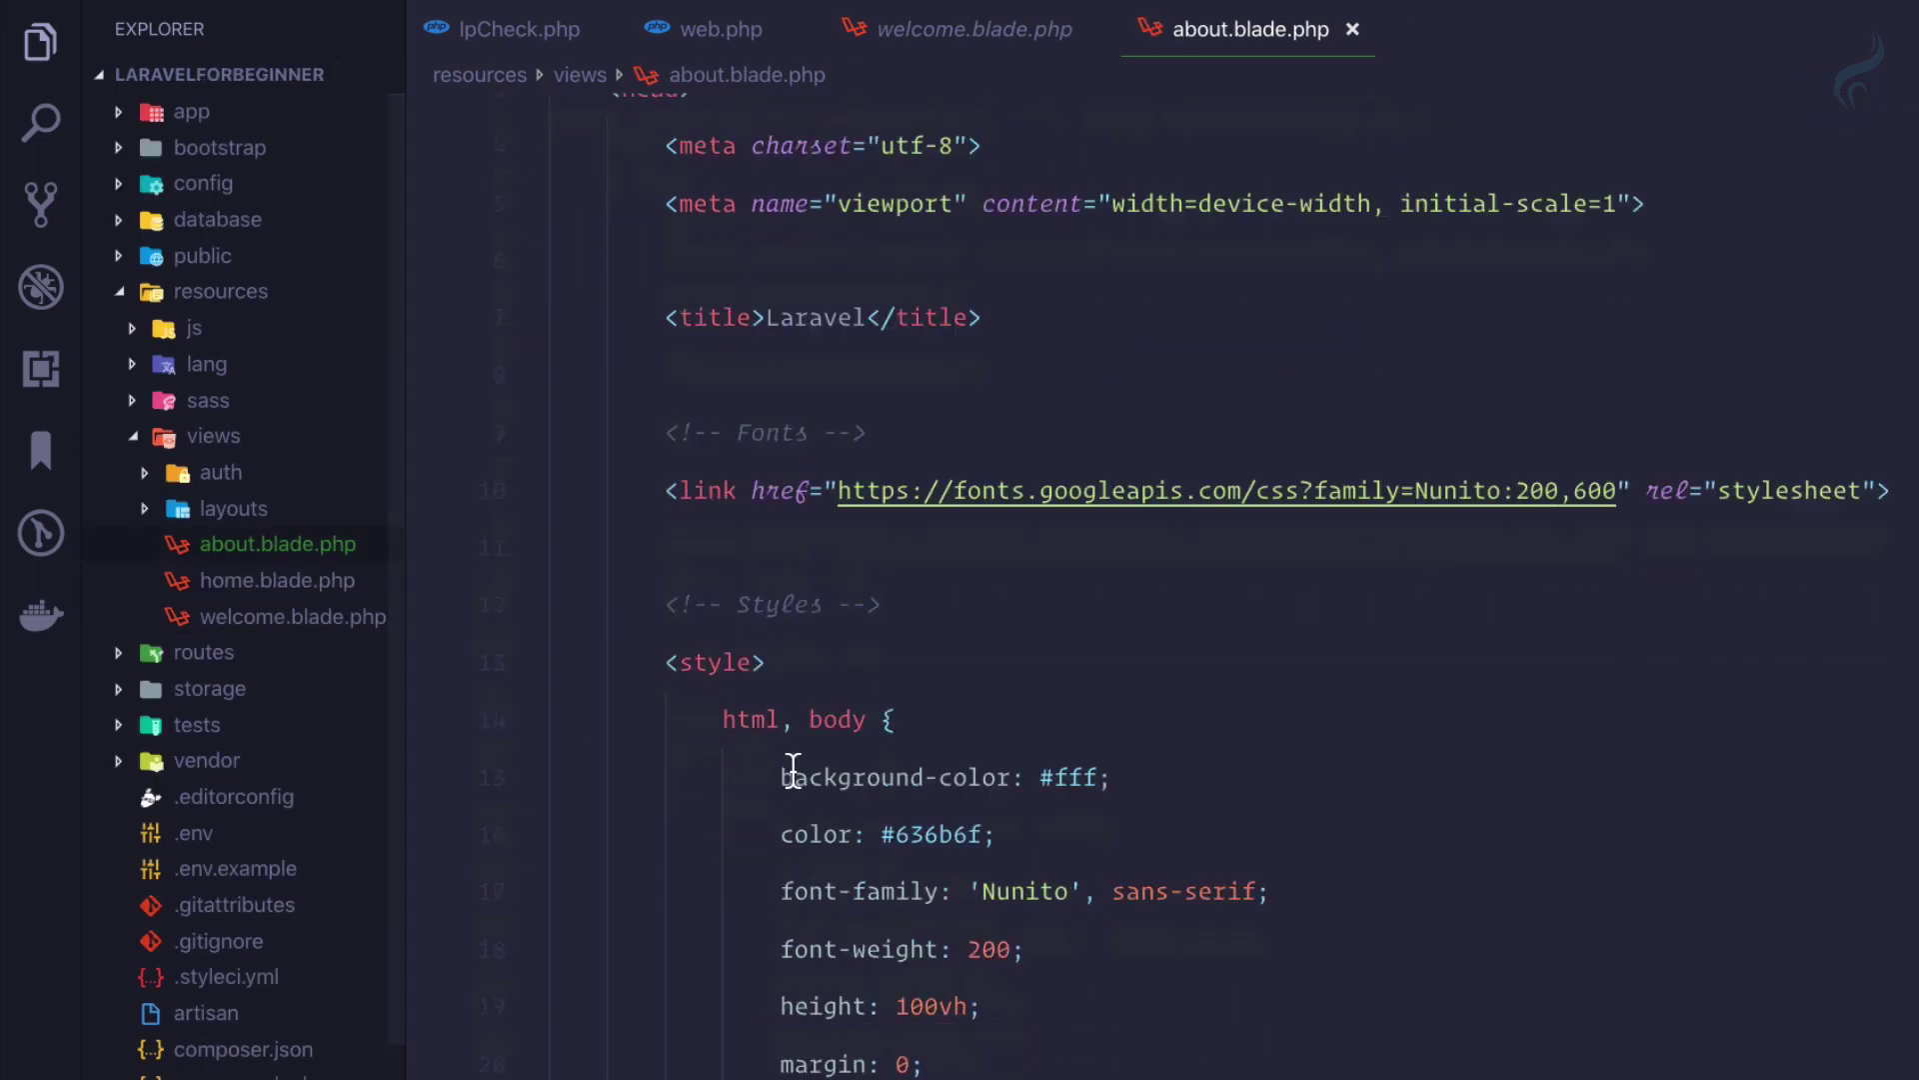
scroll(784, 780, down, 6)
scroll(792, 772, down, 5)
scroll(792, 770, down, 4)
scroll(791, 770, down, 3)
scroll(792, 771, down, 2)
click(989, 653)
key(ctrl+BackSpace)
text(About)
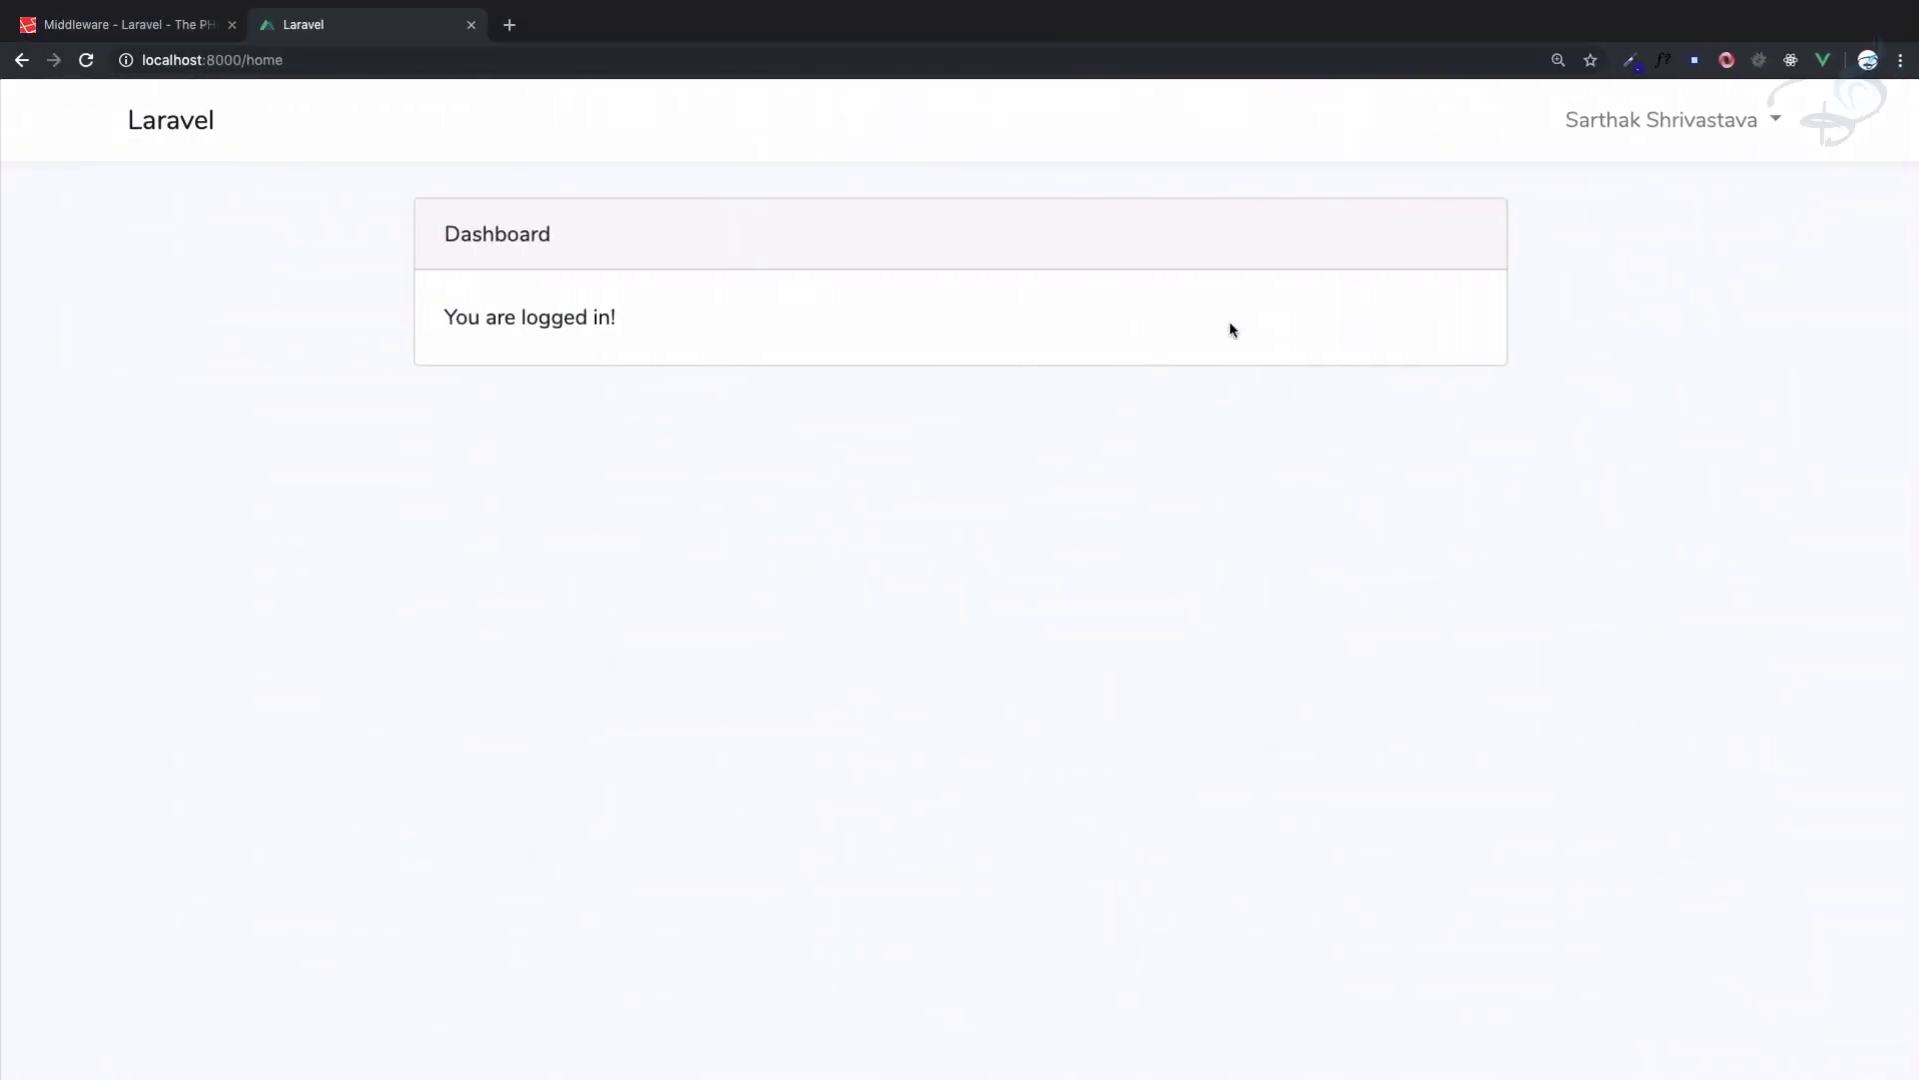
Load localhost:8000/about and check its About heading.
click(331, 63)
key(BackSpace)
key(BackSpace)
key(BackSpace)
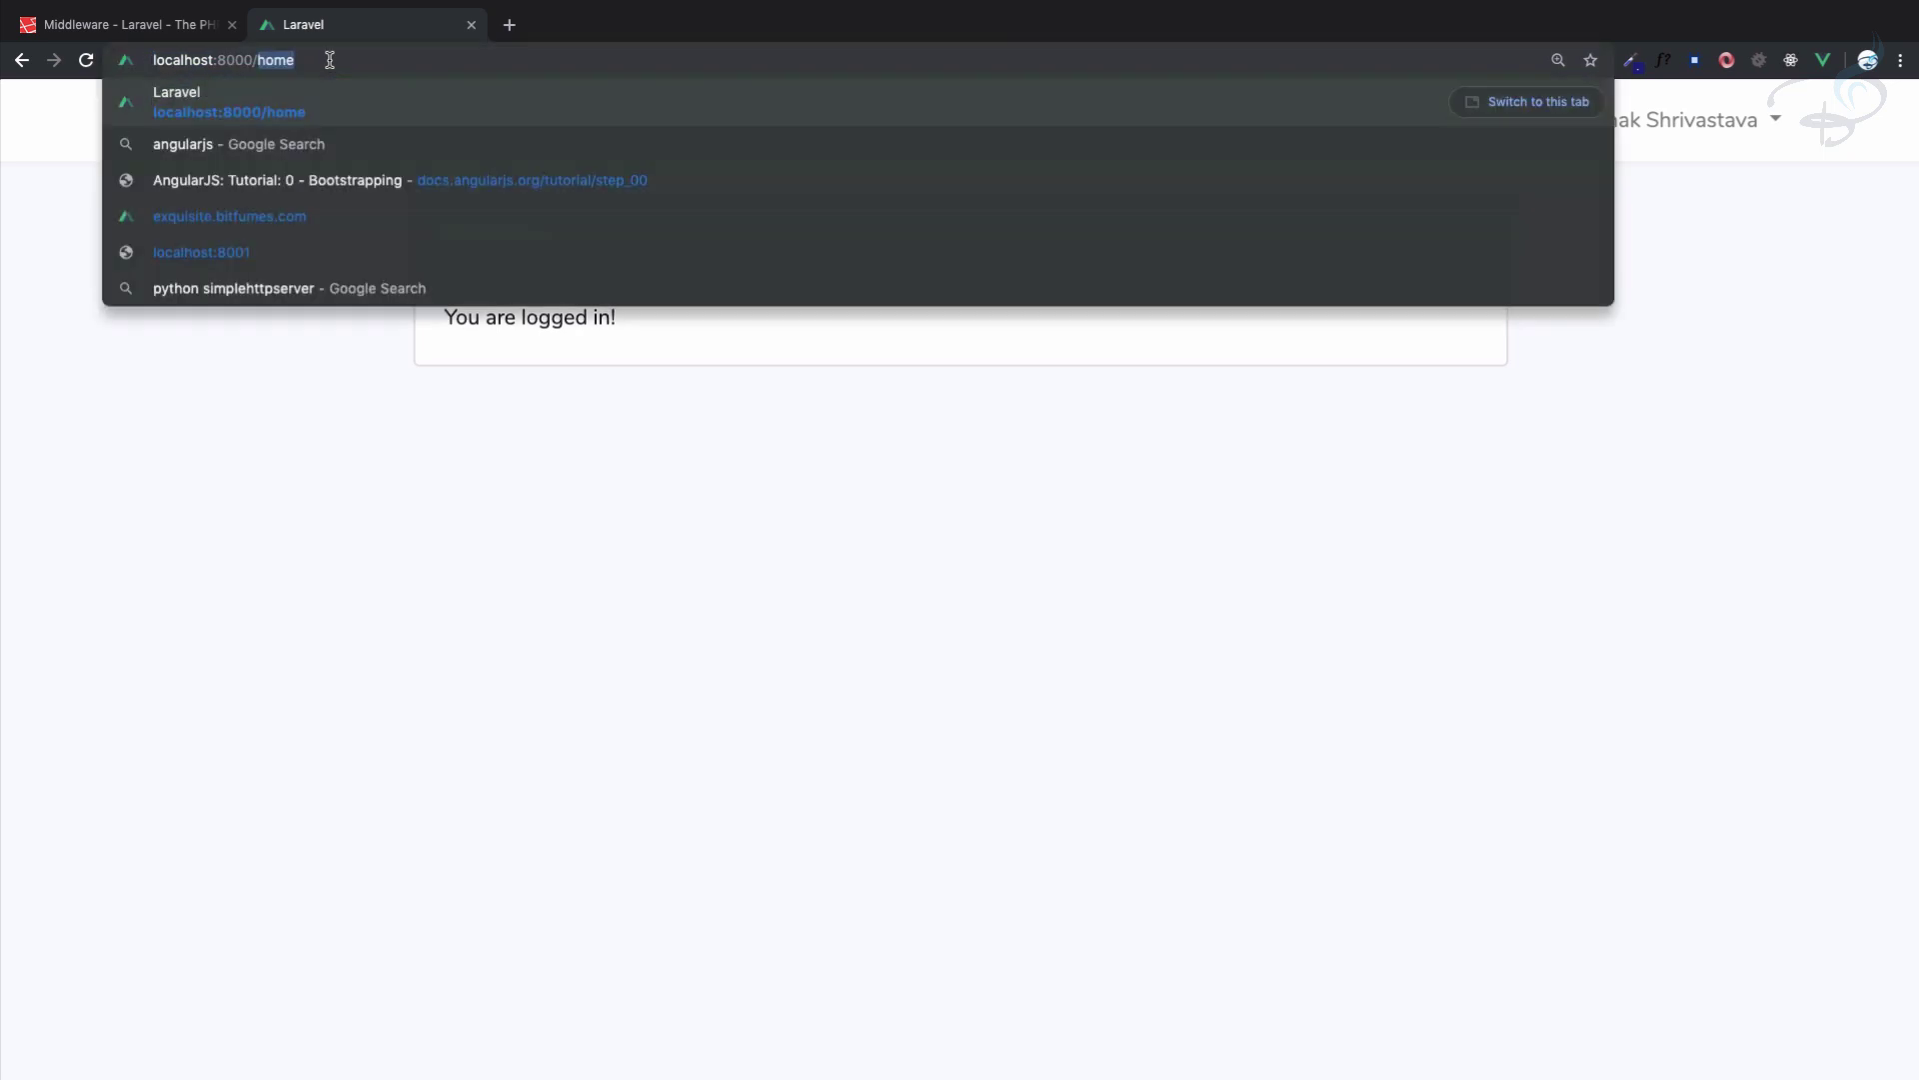
text(about)
key(Return)
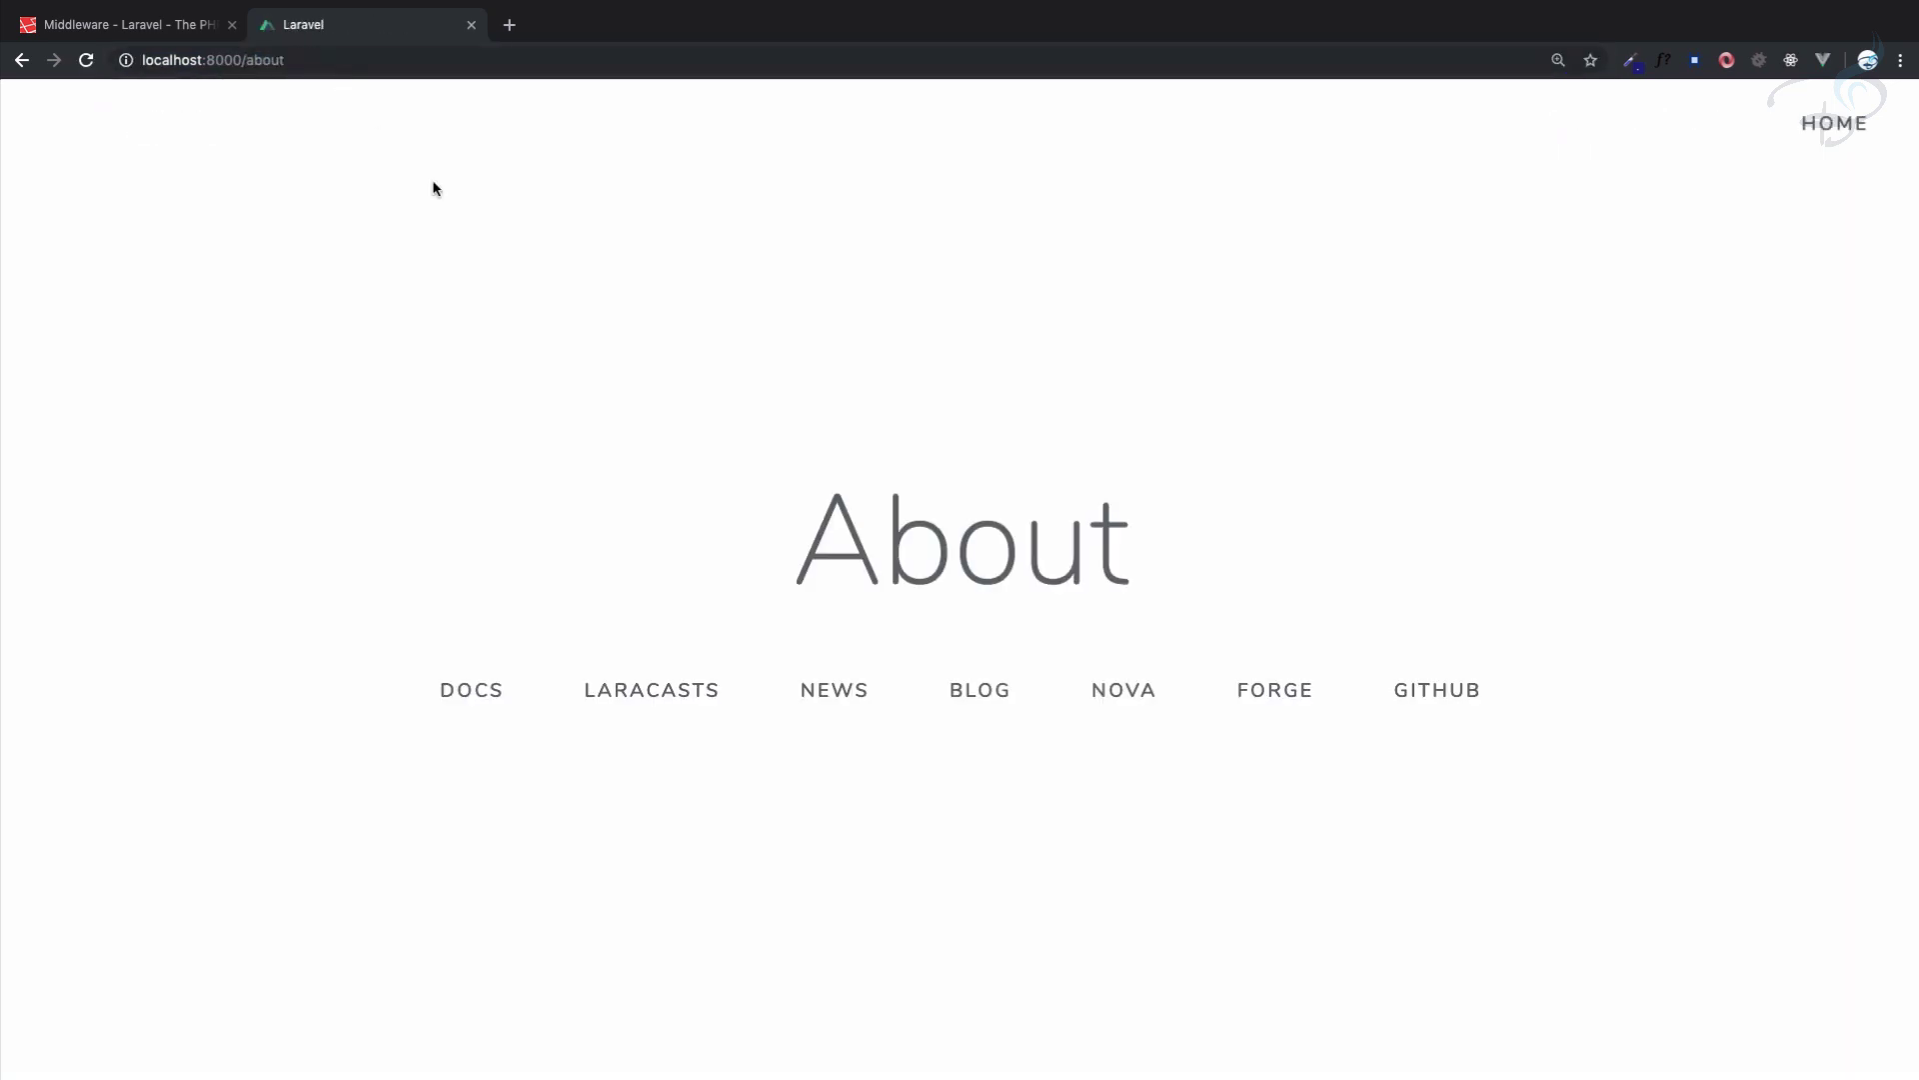
drag(780, 543, 1273, 536)
click(1297, 463)
Append ->middleware('auth') to the about route in web.php and save.
key(ctrl+Right)
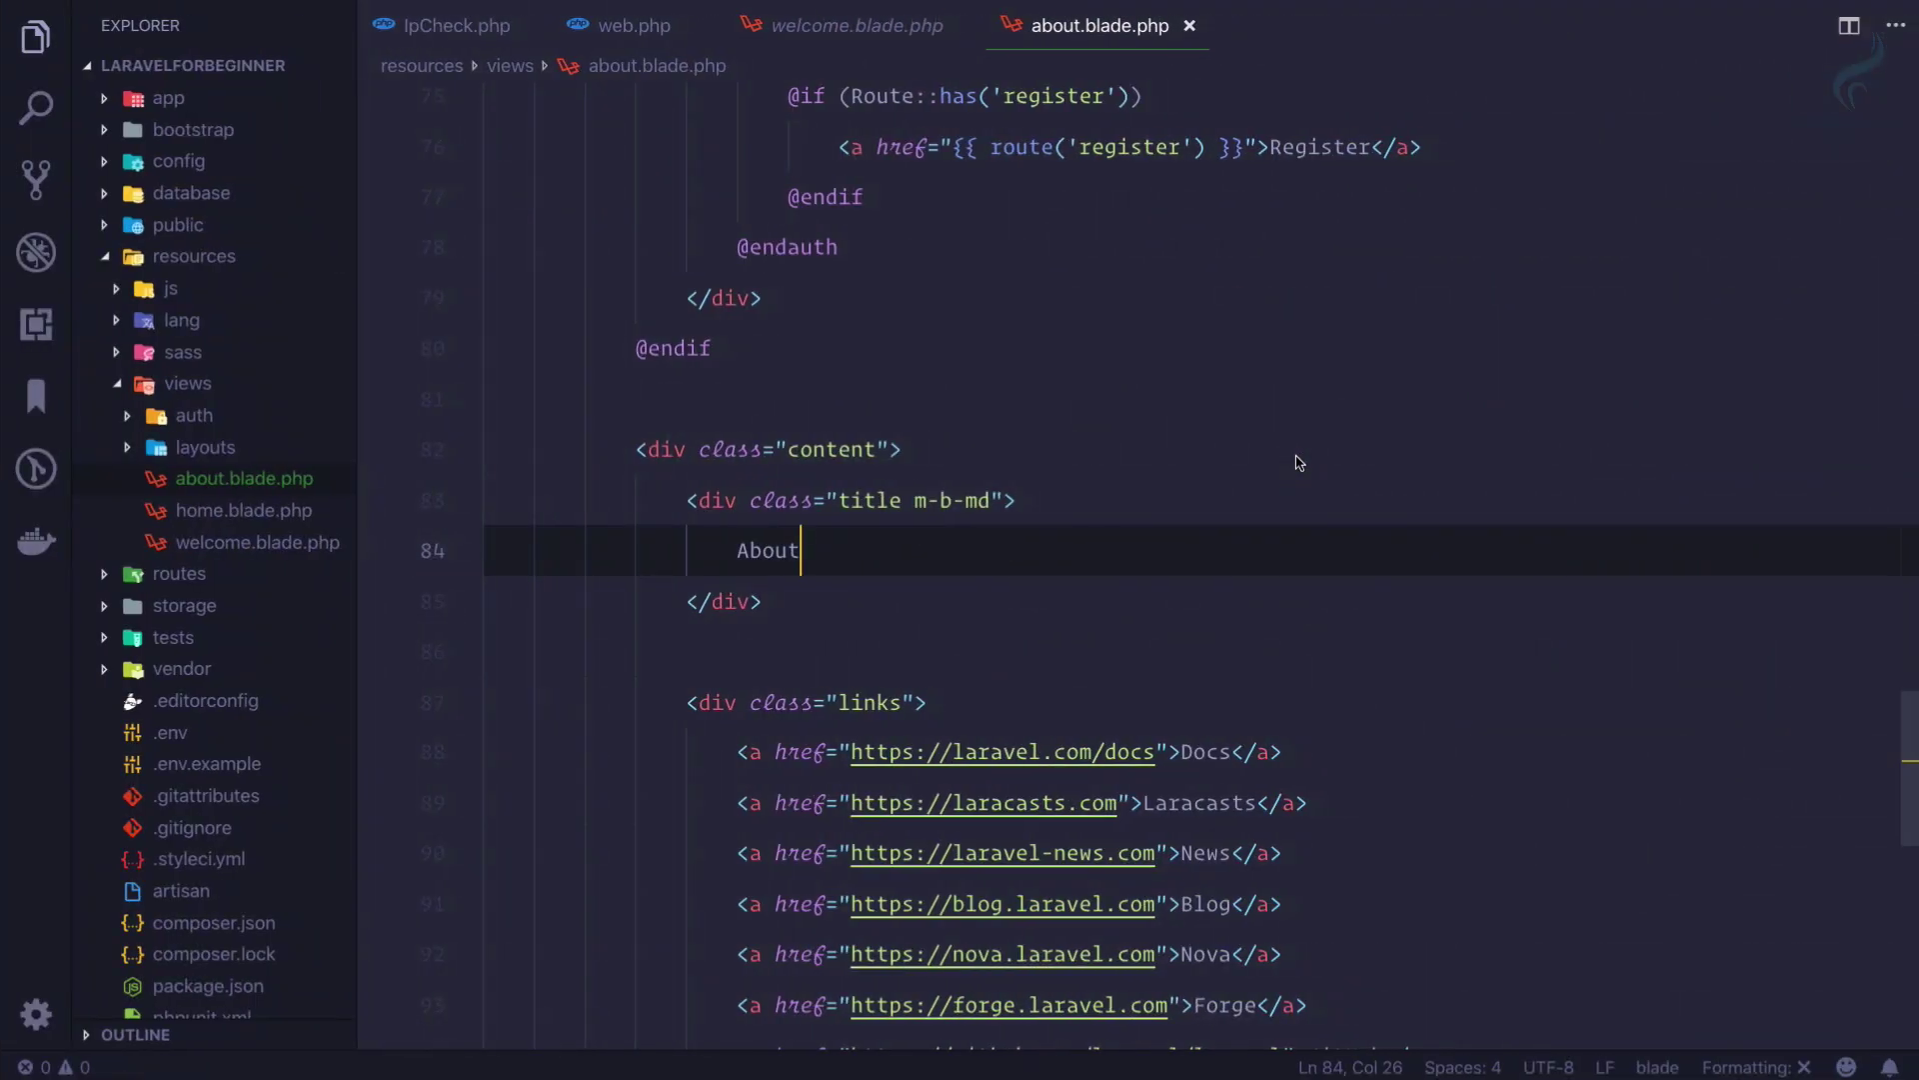
key(ctrl+Page_Up)
key(ctrl+Page_Up)
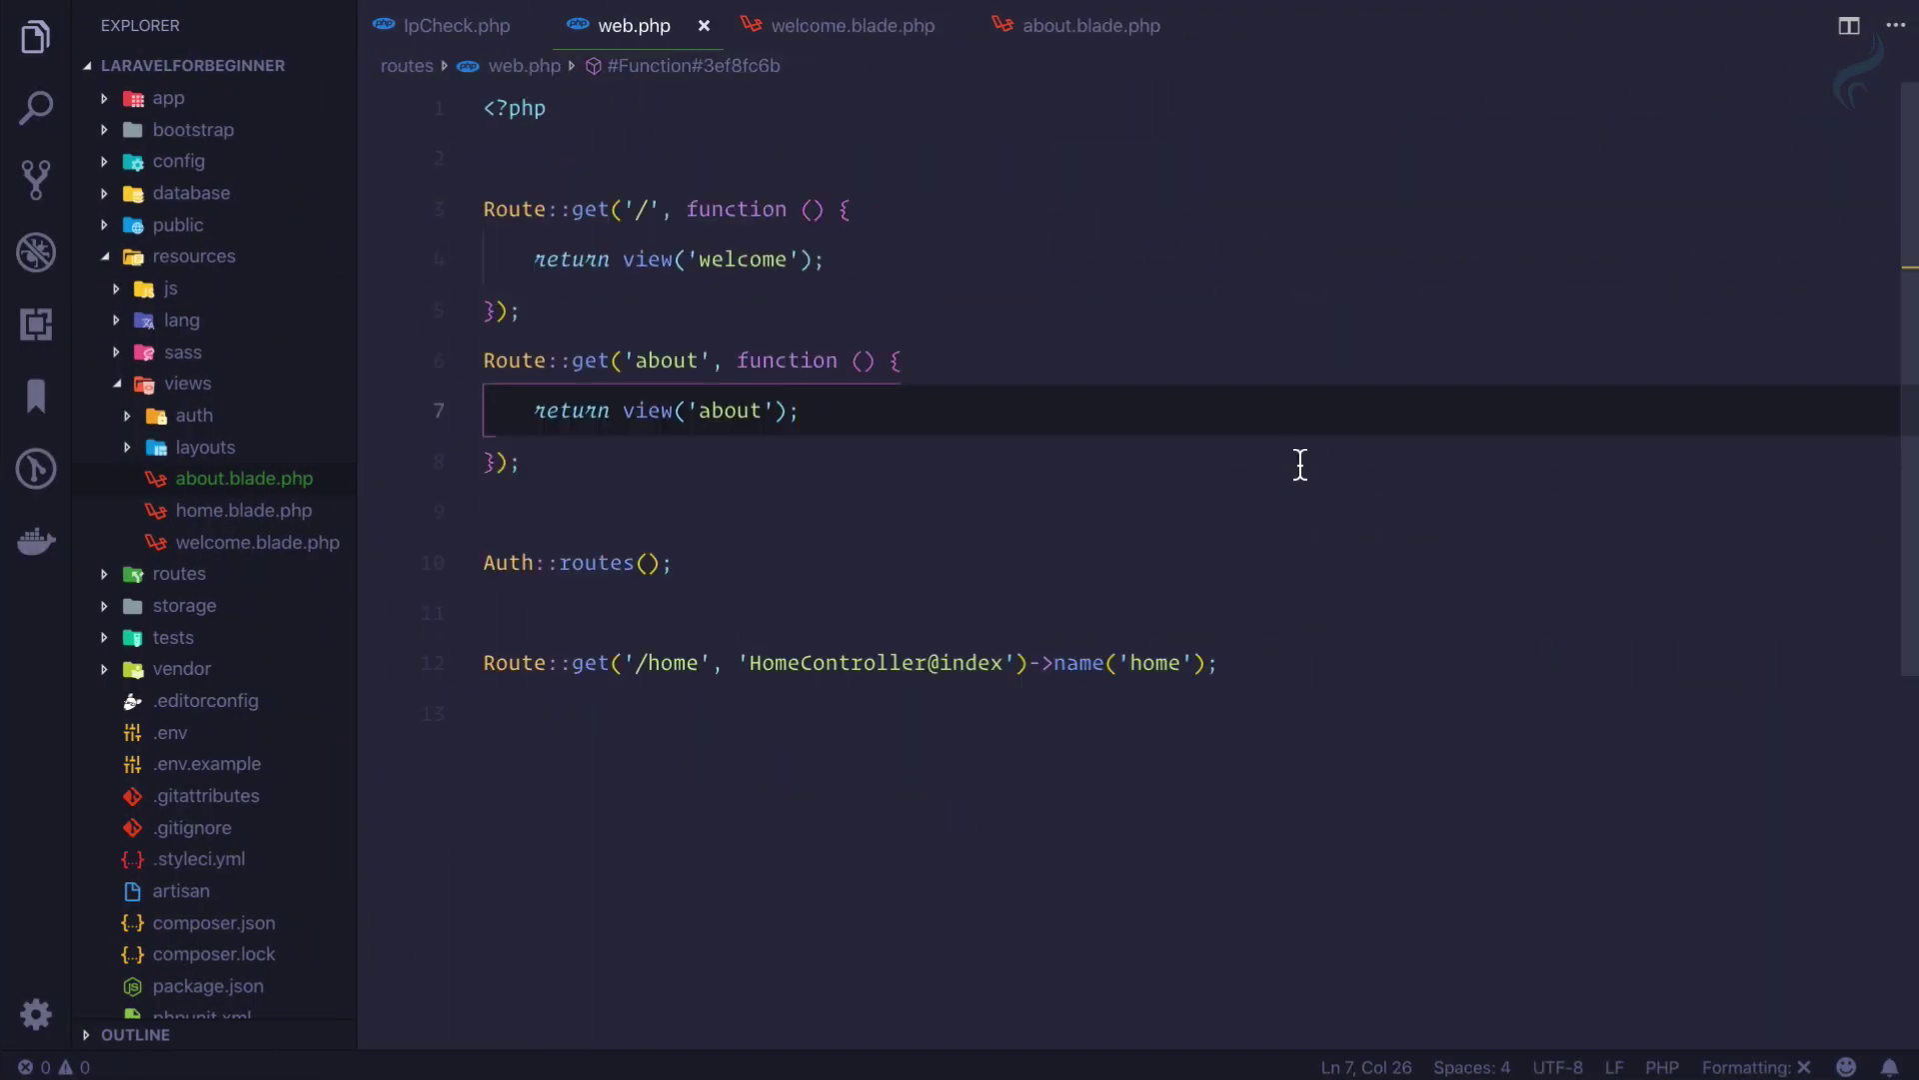
key(Down)
key(shift+Up)
key(shift+Up)
key(shift+Home)
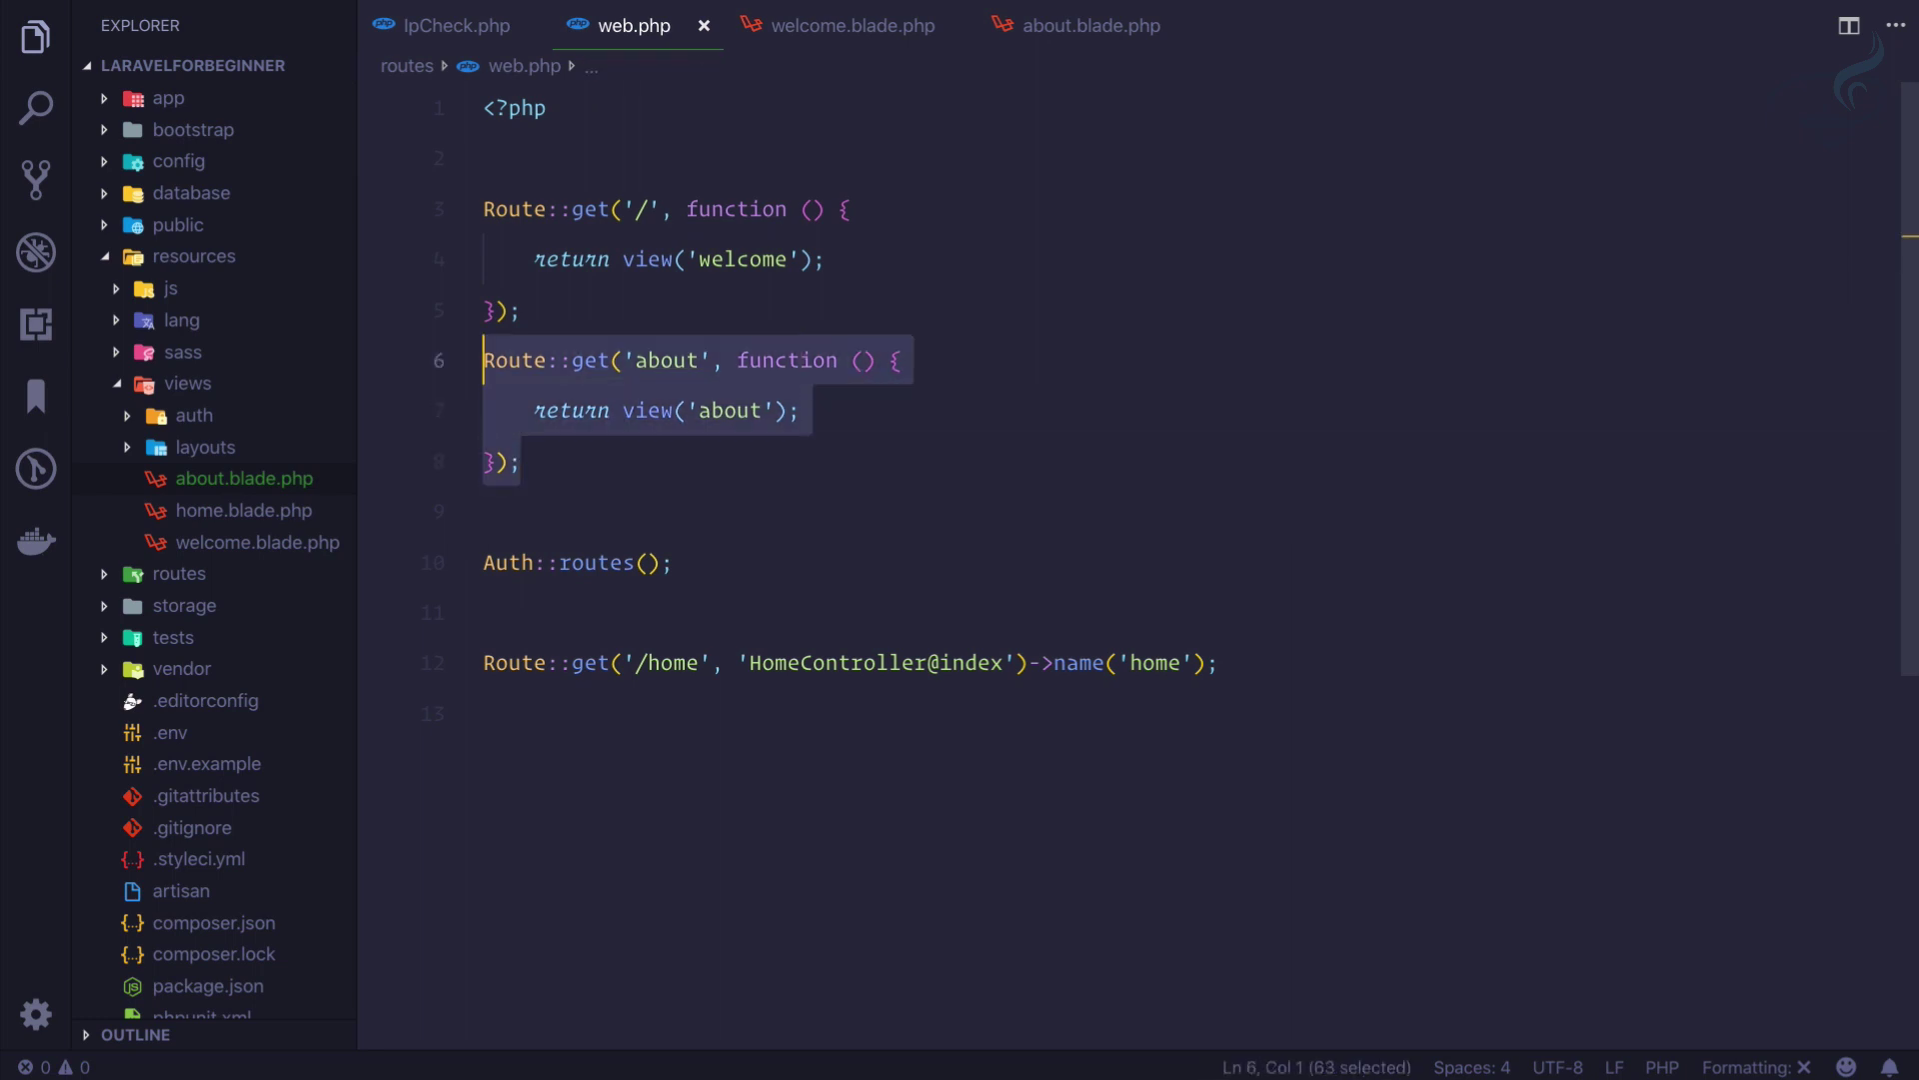
key(Right)
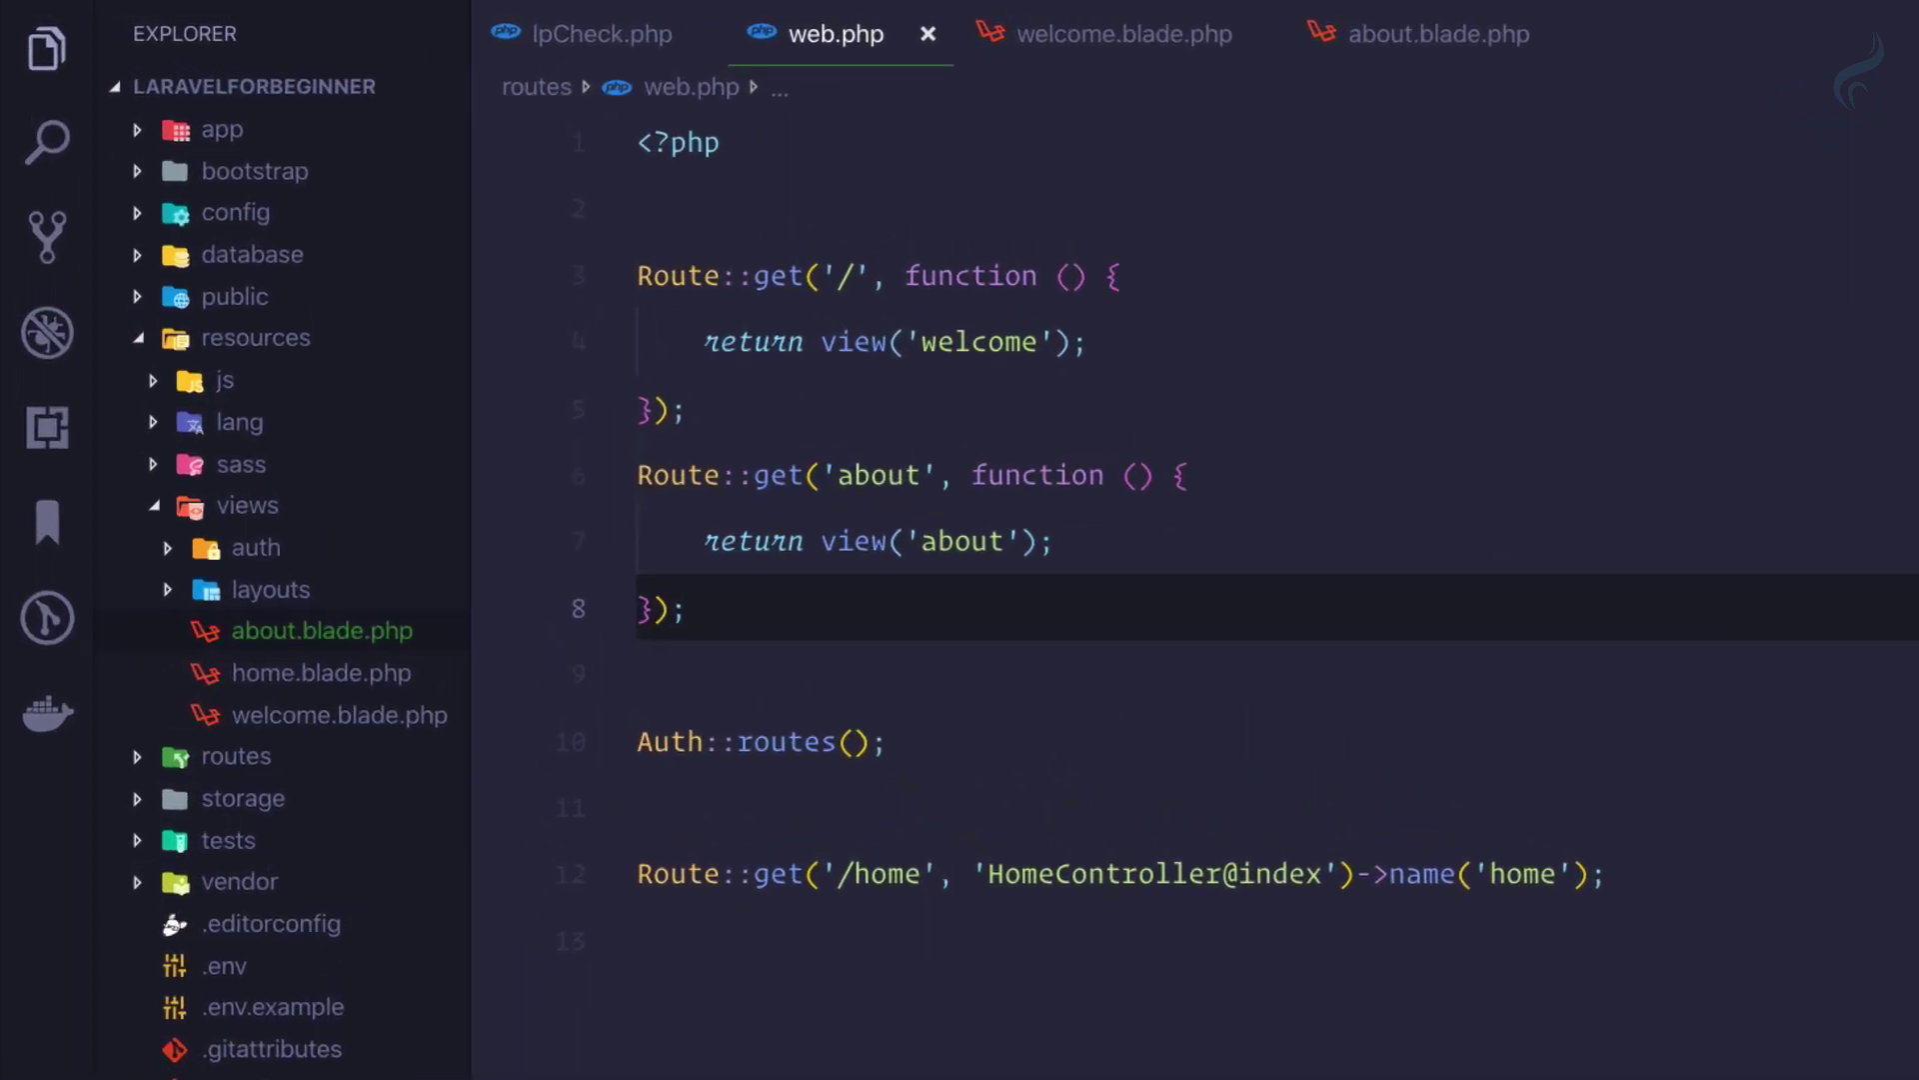
text(->middleware('auth)
key(End)
key(ctrl+s)
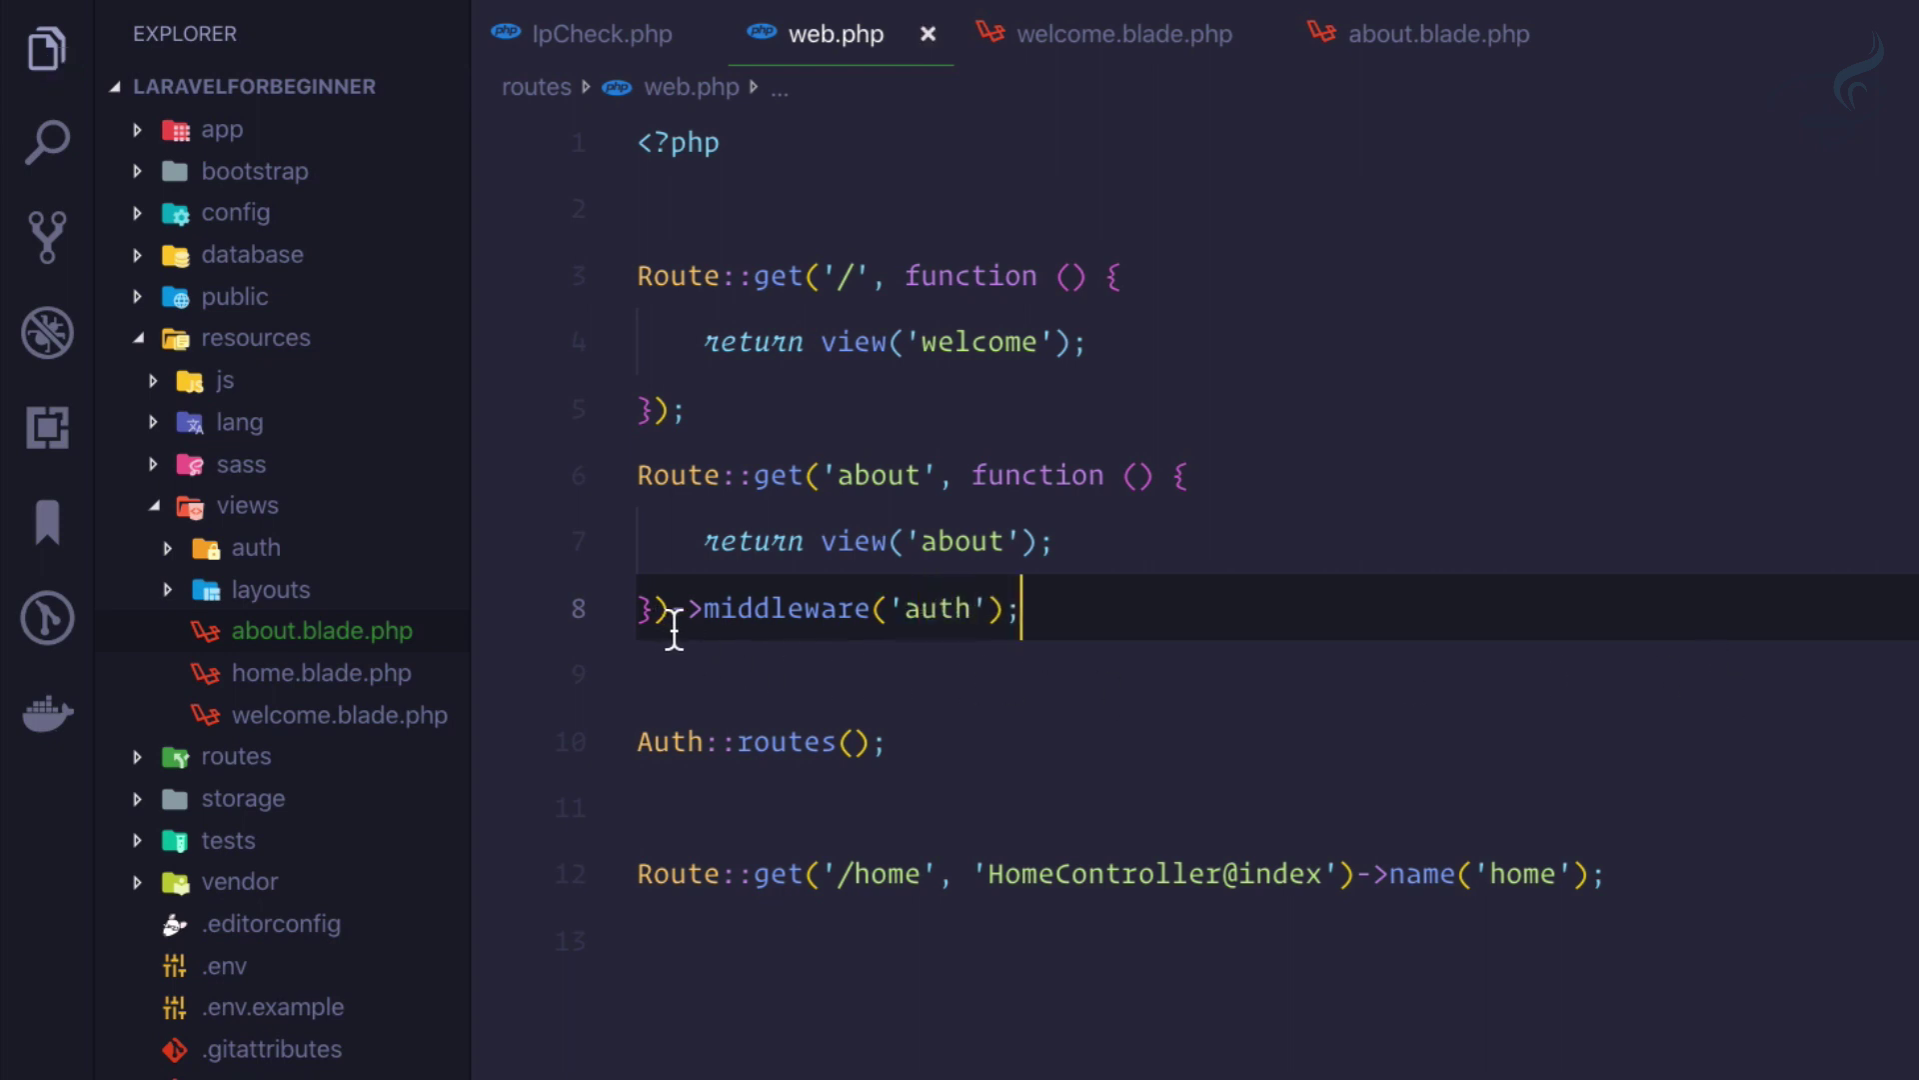
Highlight the new middleware('auth') call on line 8 to review it.
mouse_move(666, 636)
mouse_down()
mouse_move(999, 651)
mouse_move(1020, 608)
mouse_up()
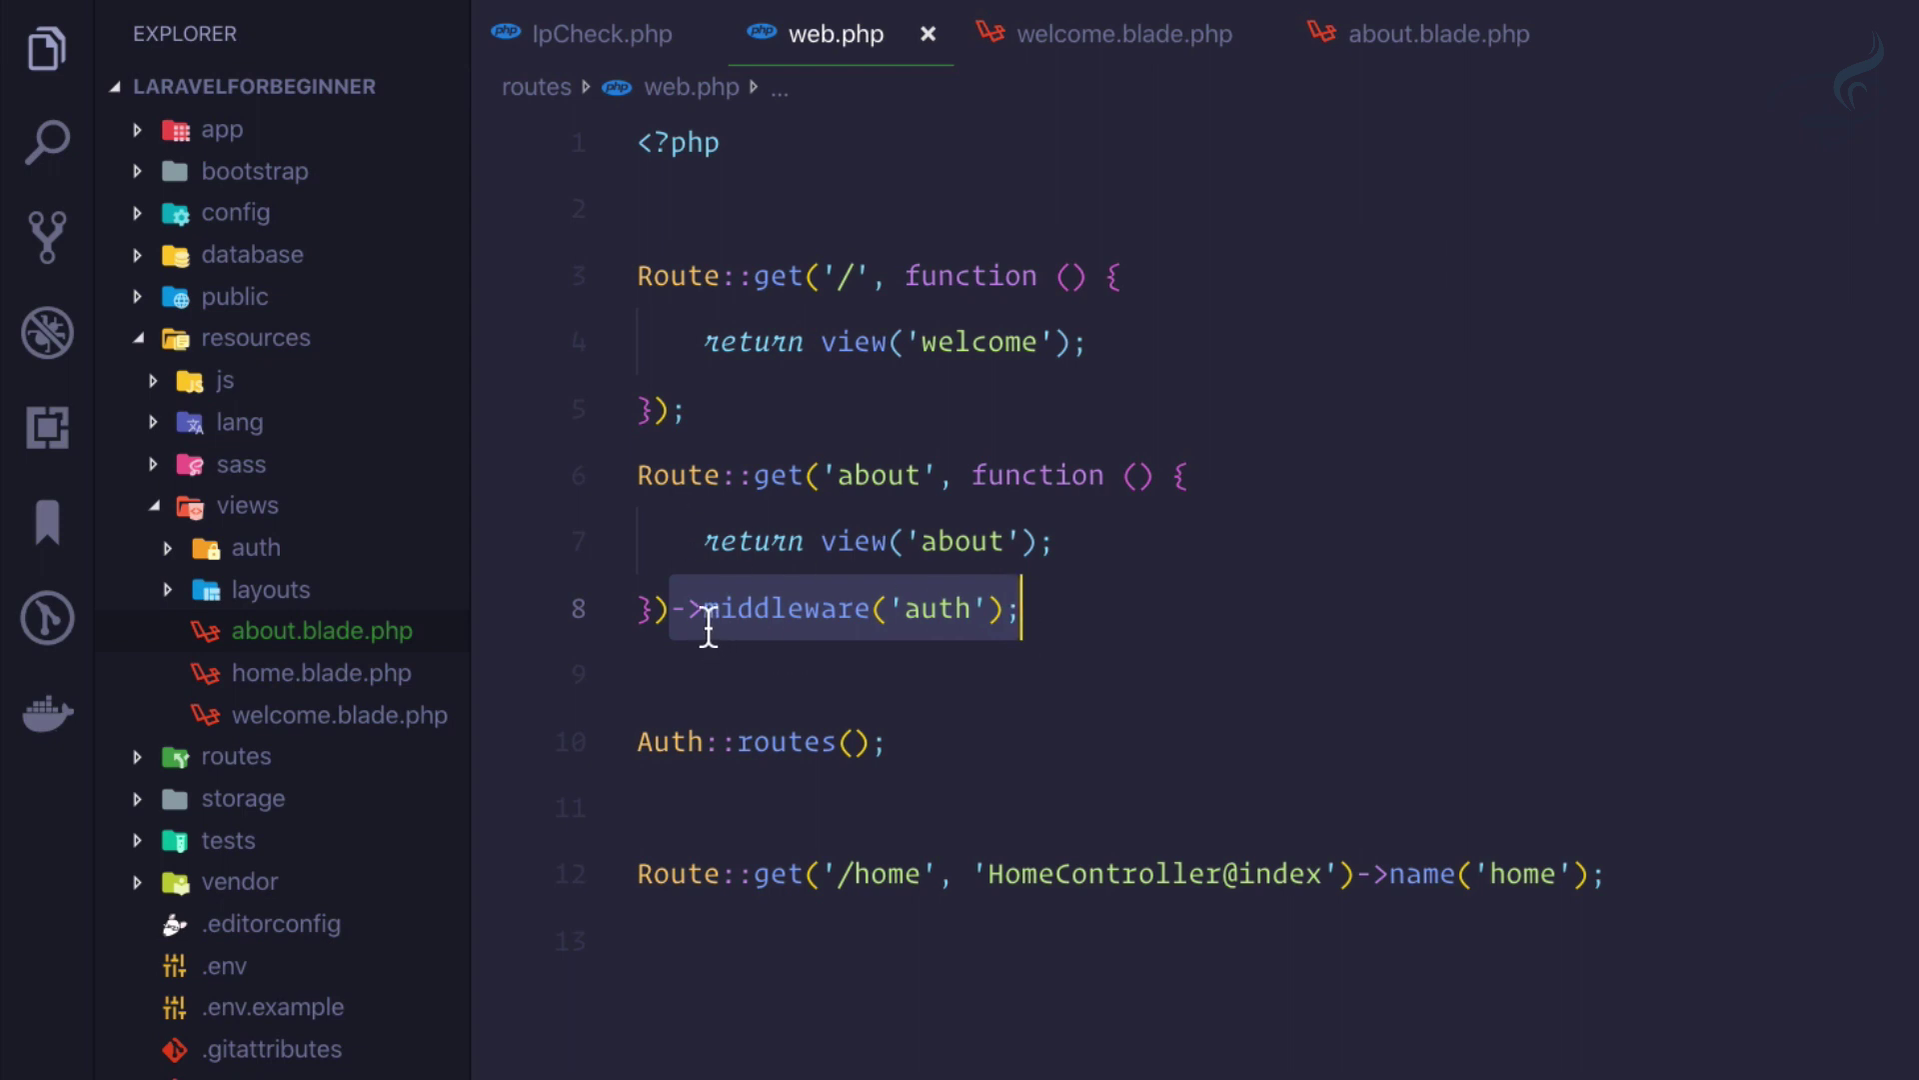
click(704, 616)
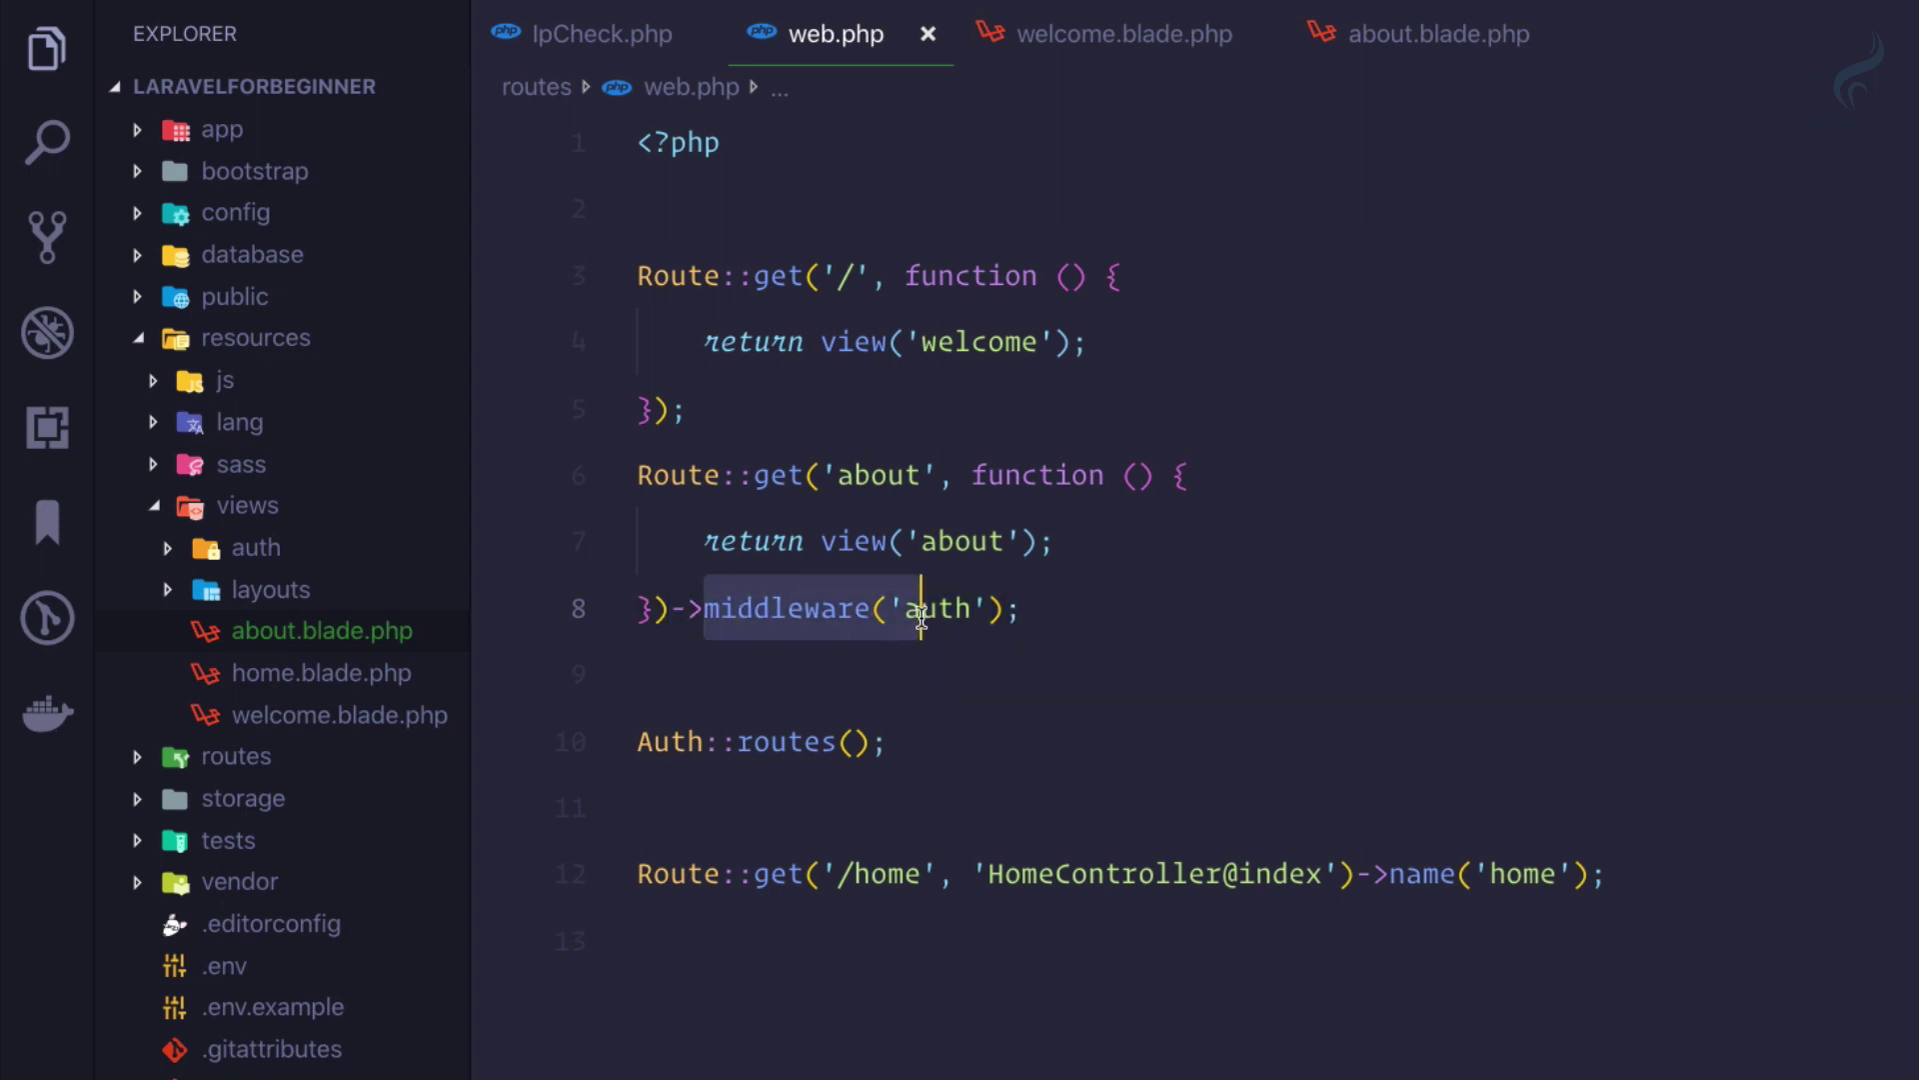
drag(701, 630, 975, 621)
click(1045, 637)
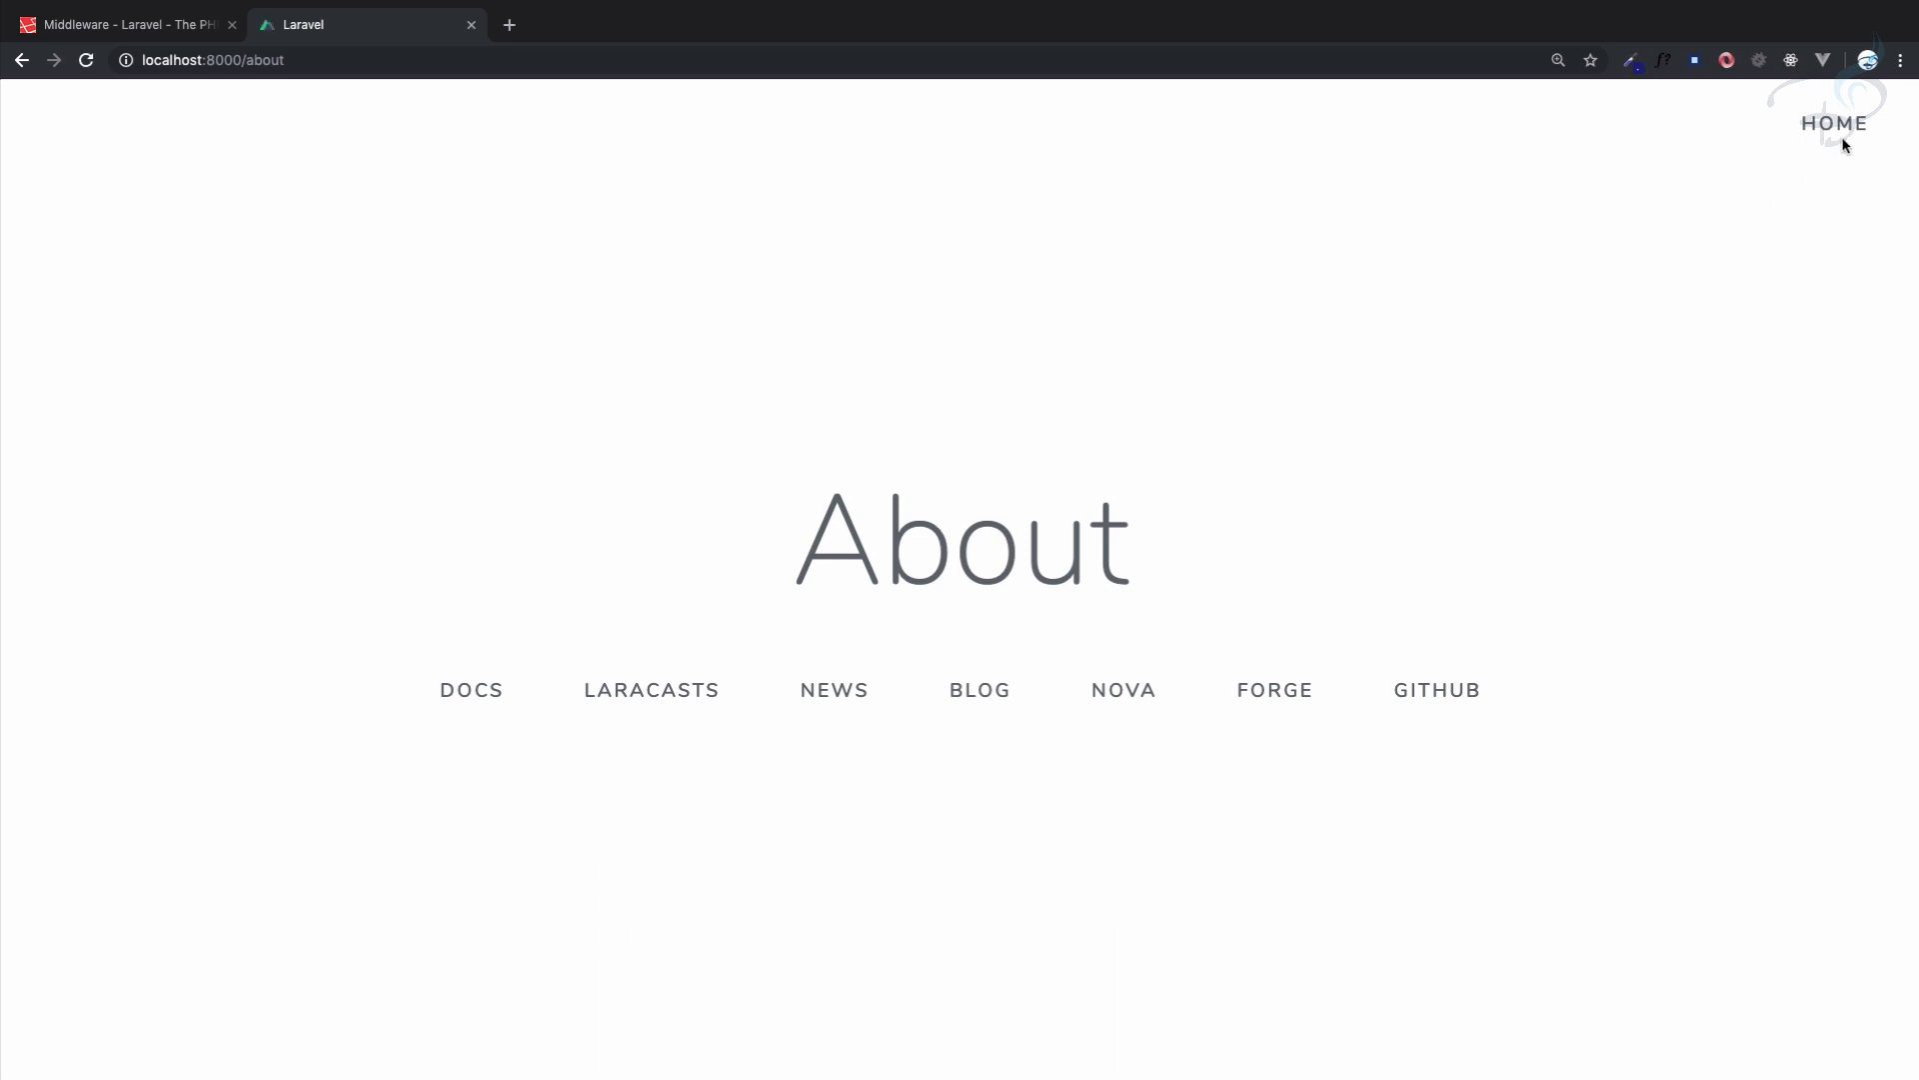
Log out through the user dropdown on the home dashboard, then load localhost:8000/login.
click(1837, 132)
click(1733, 132)
click(1683, 179)
key(ctrl+l)
text(localhost:)
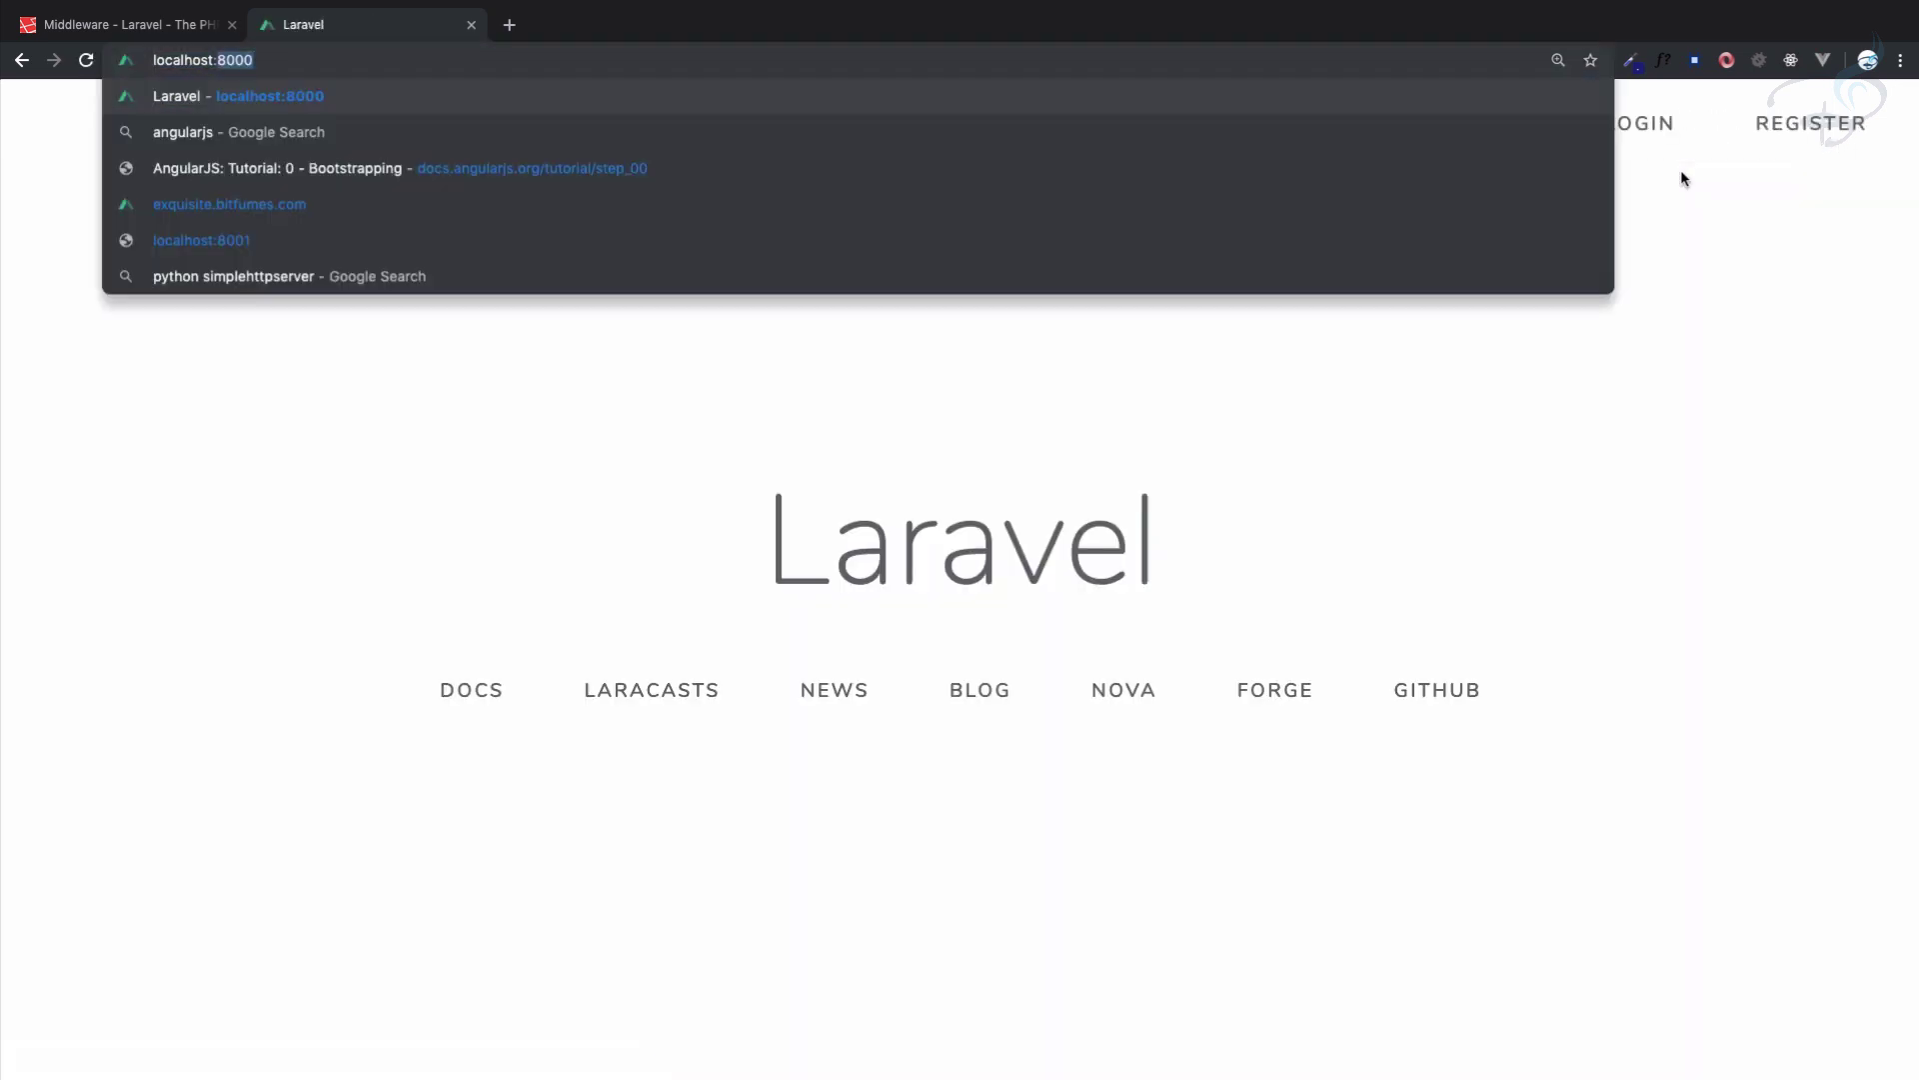
text(8000/login)
key(Return)
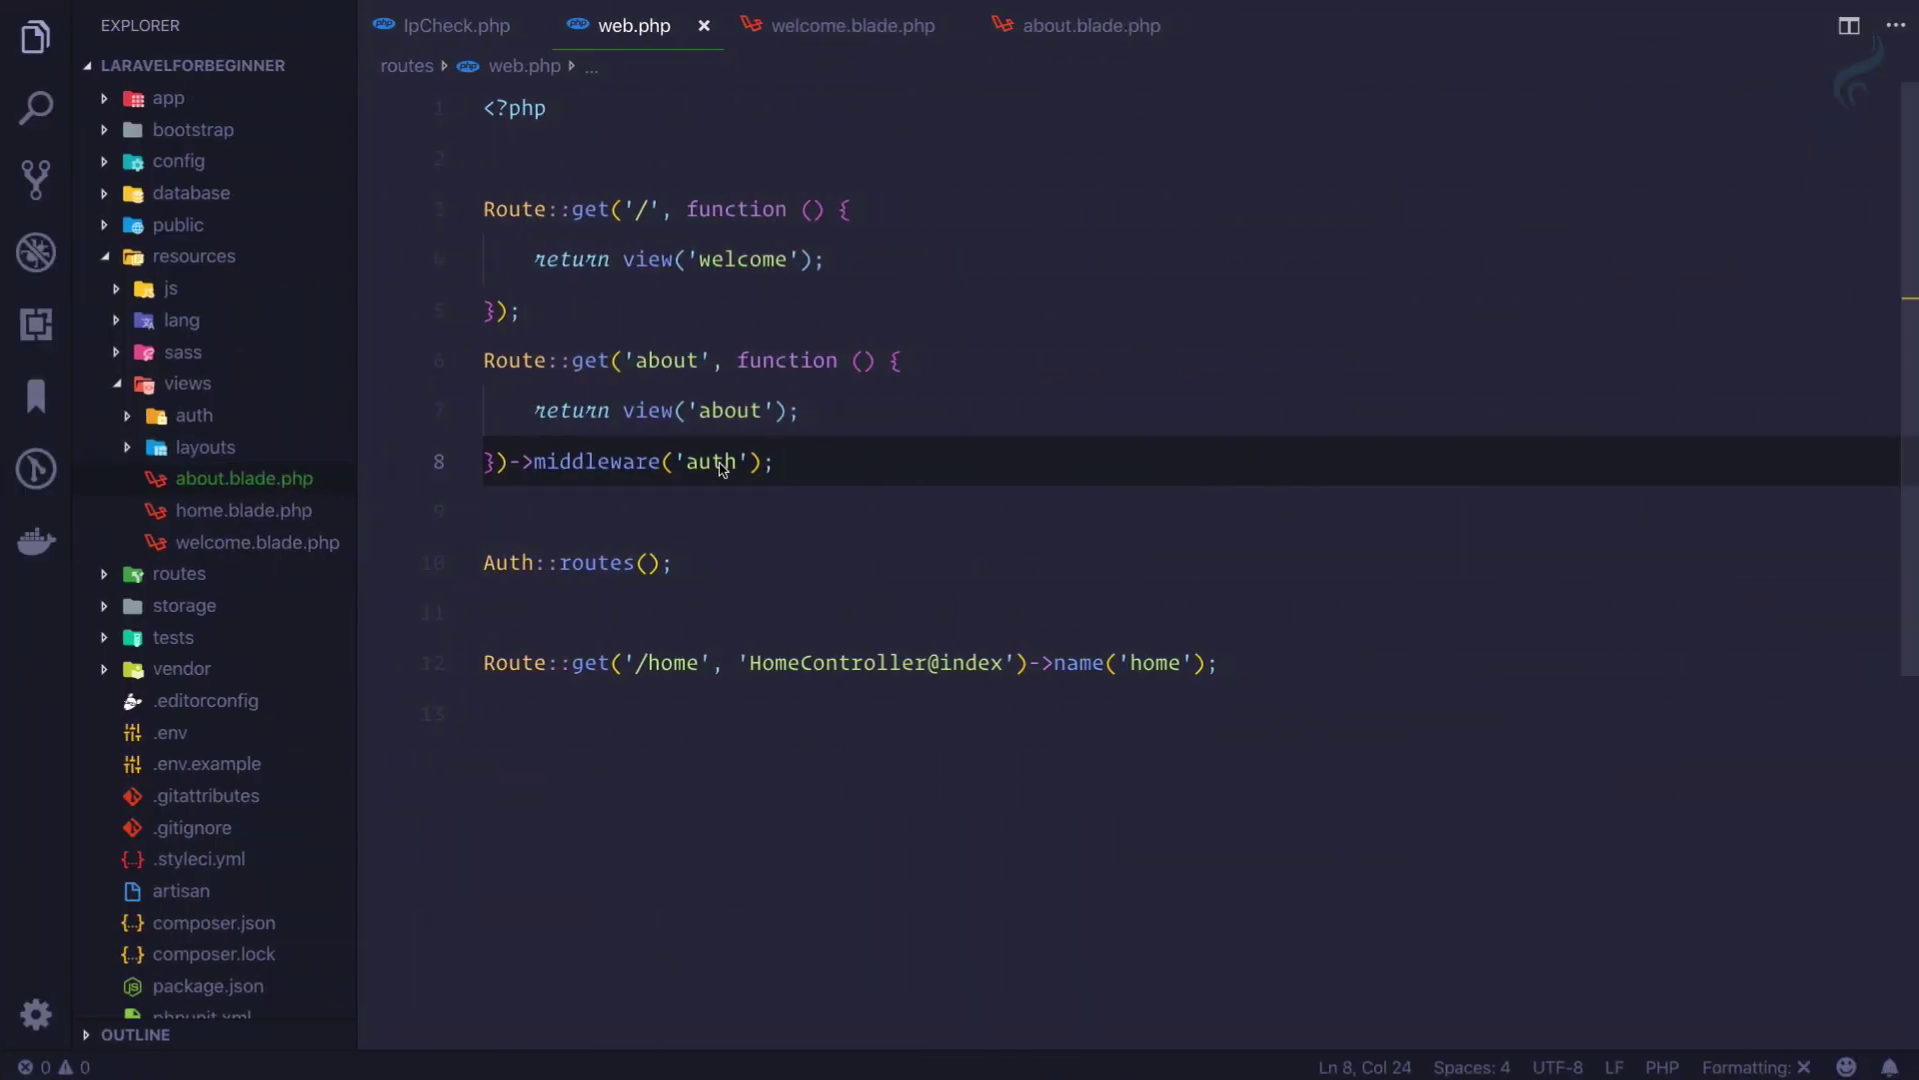
Change the about route's middleware to 'ipcheck' and add an if on $request->ip() == '127.0.0.1'.
double_click(722, 467)
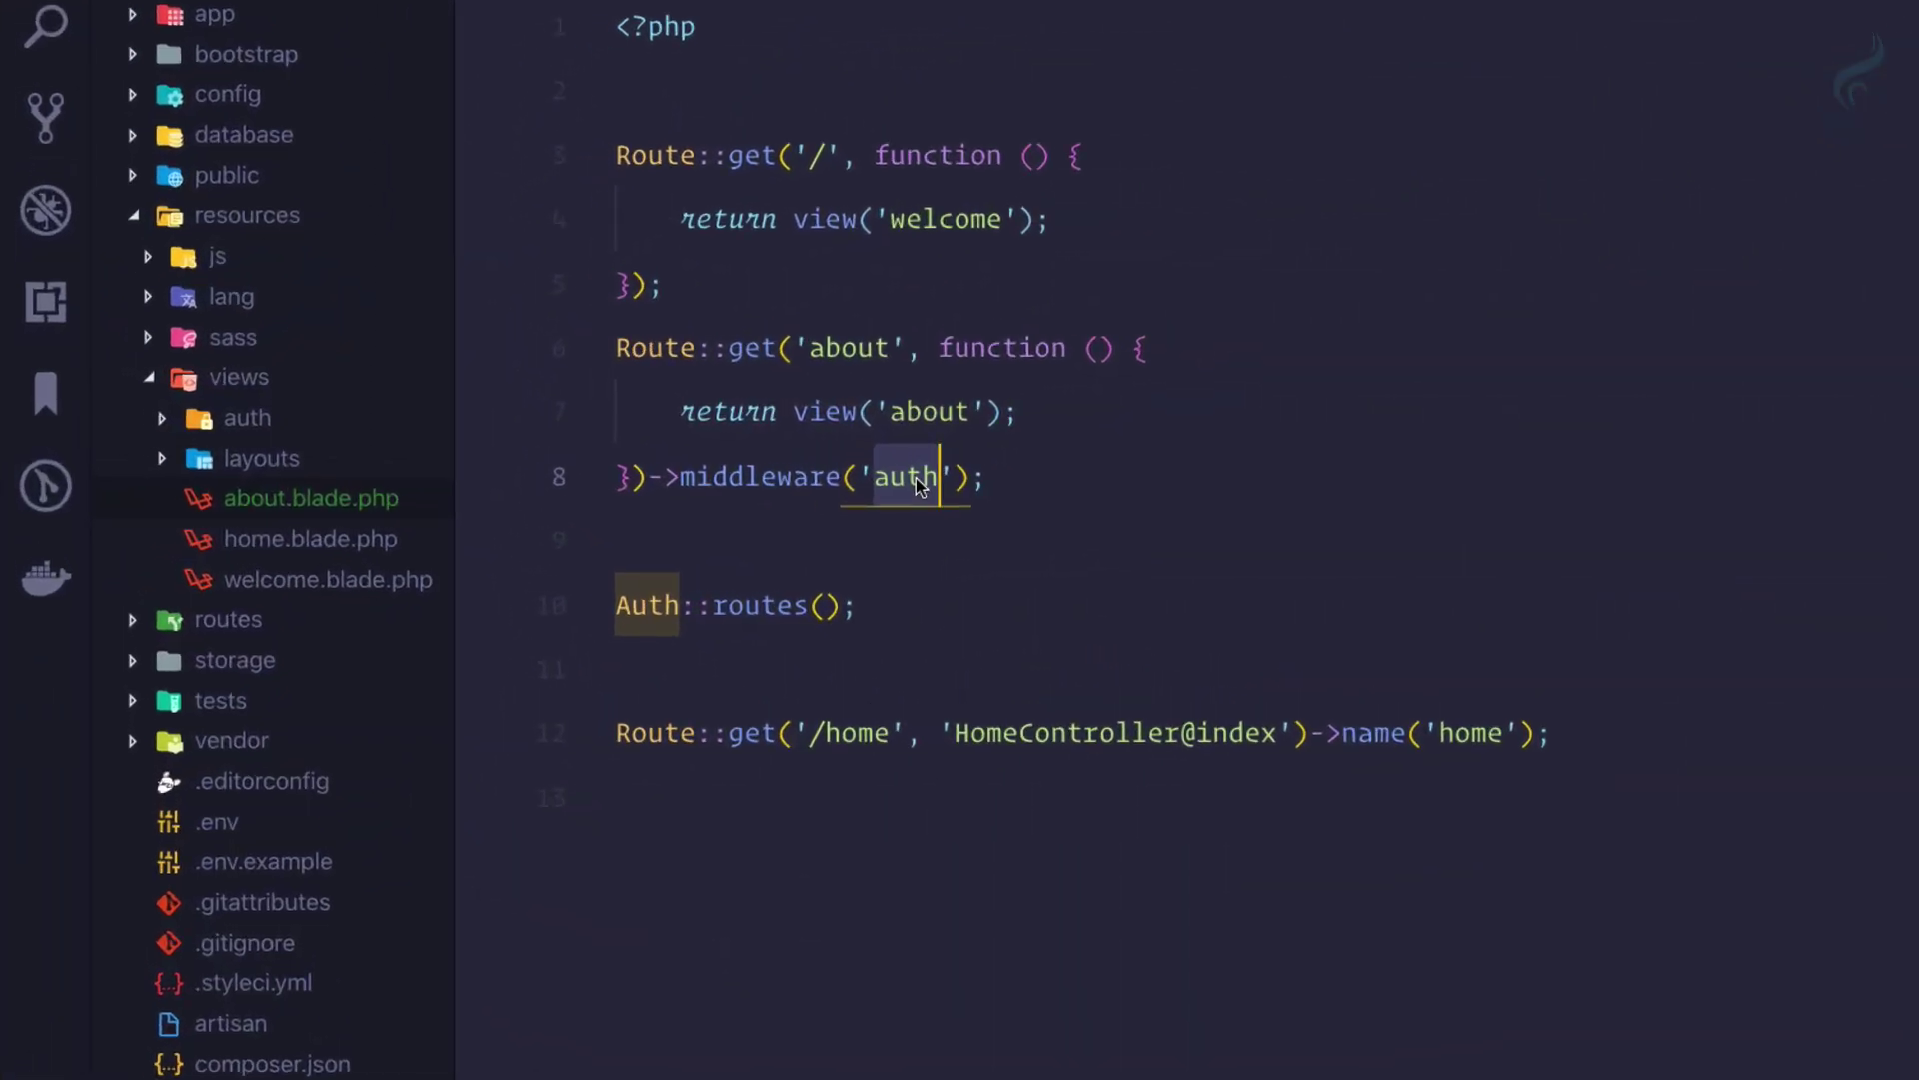
text(ipceh)
key(BackSpace)
key(BackSpace)
text(heck)
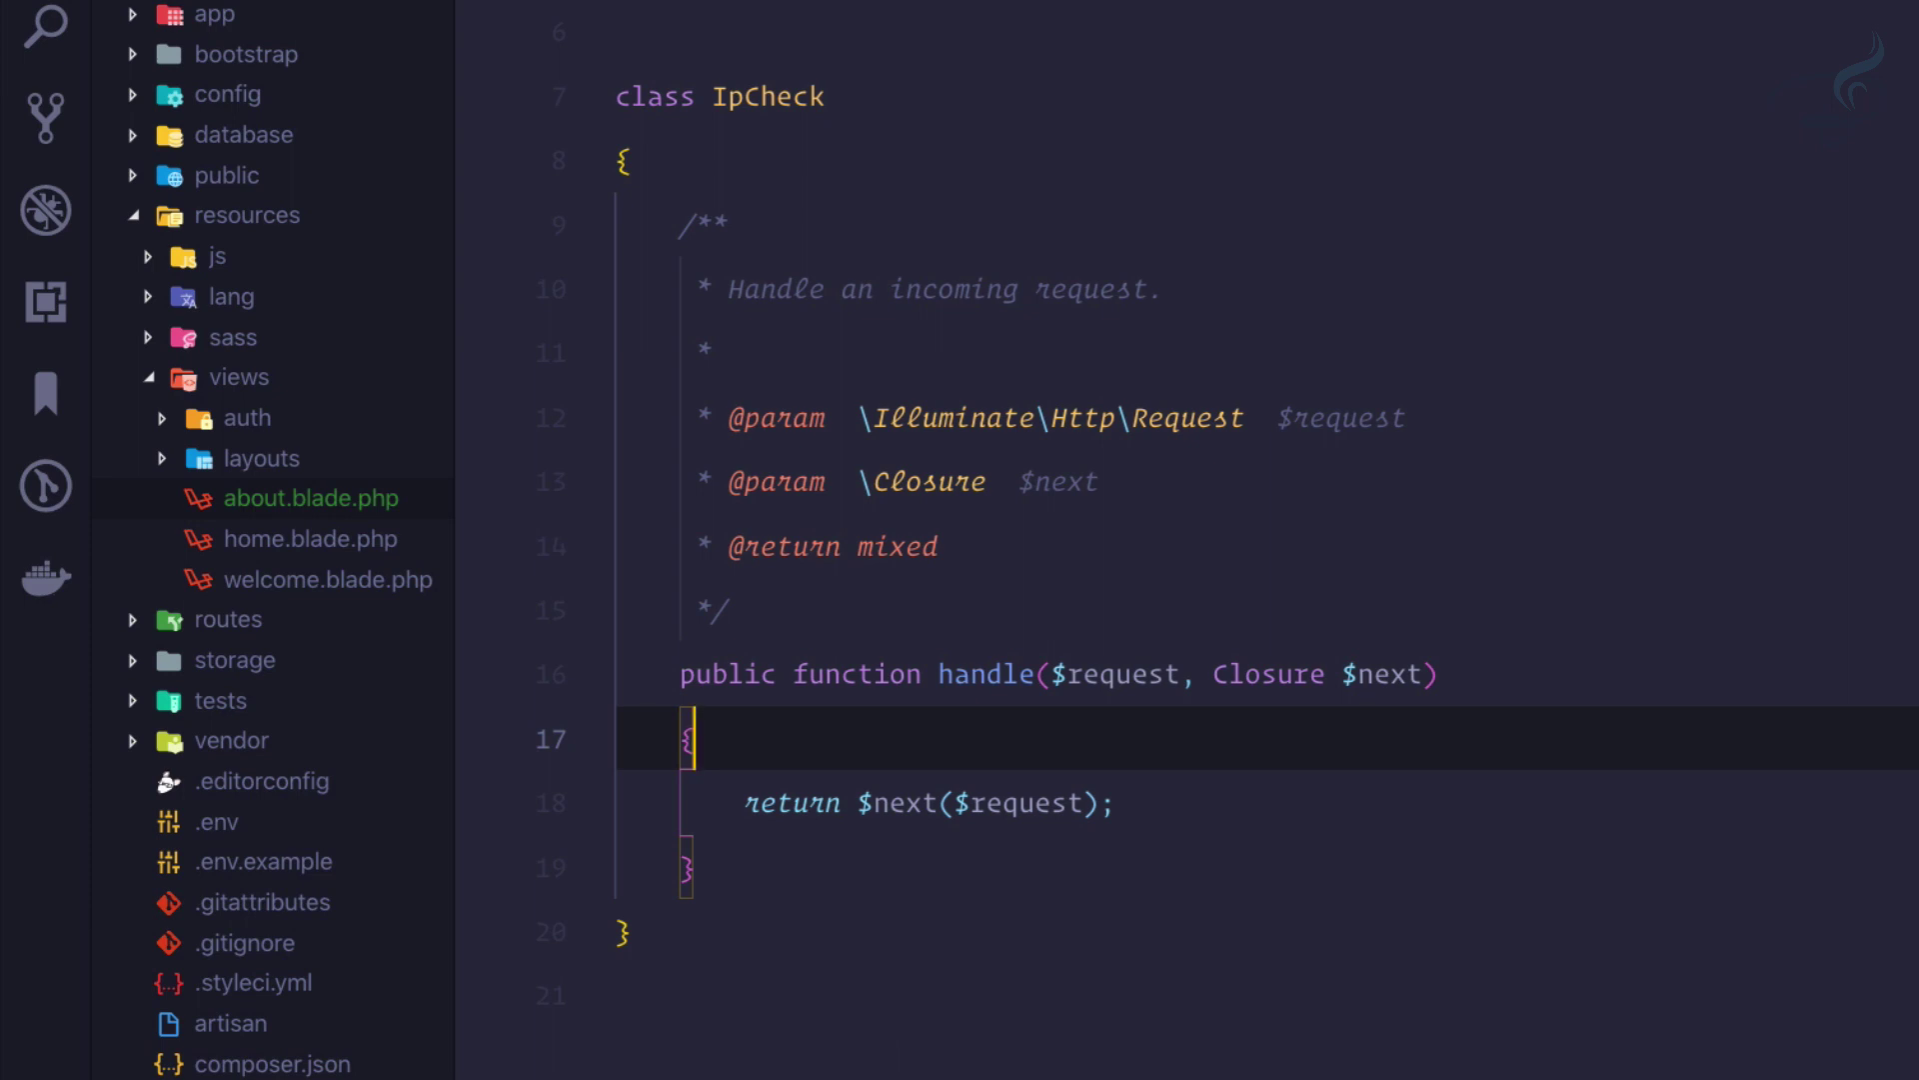
key(Return)
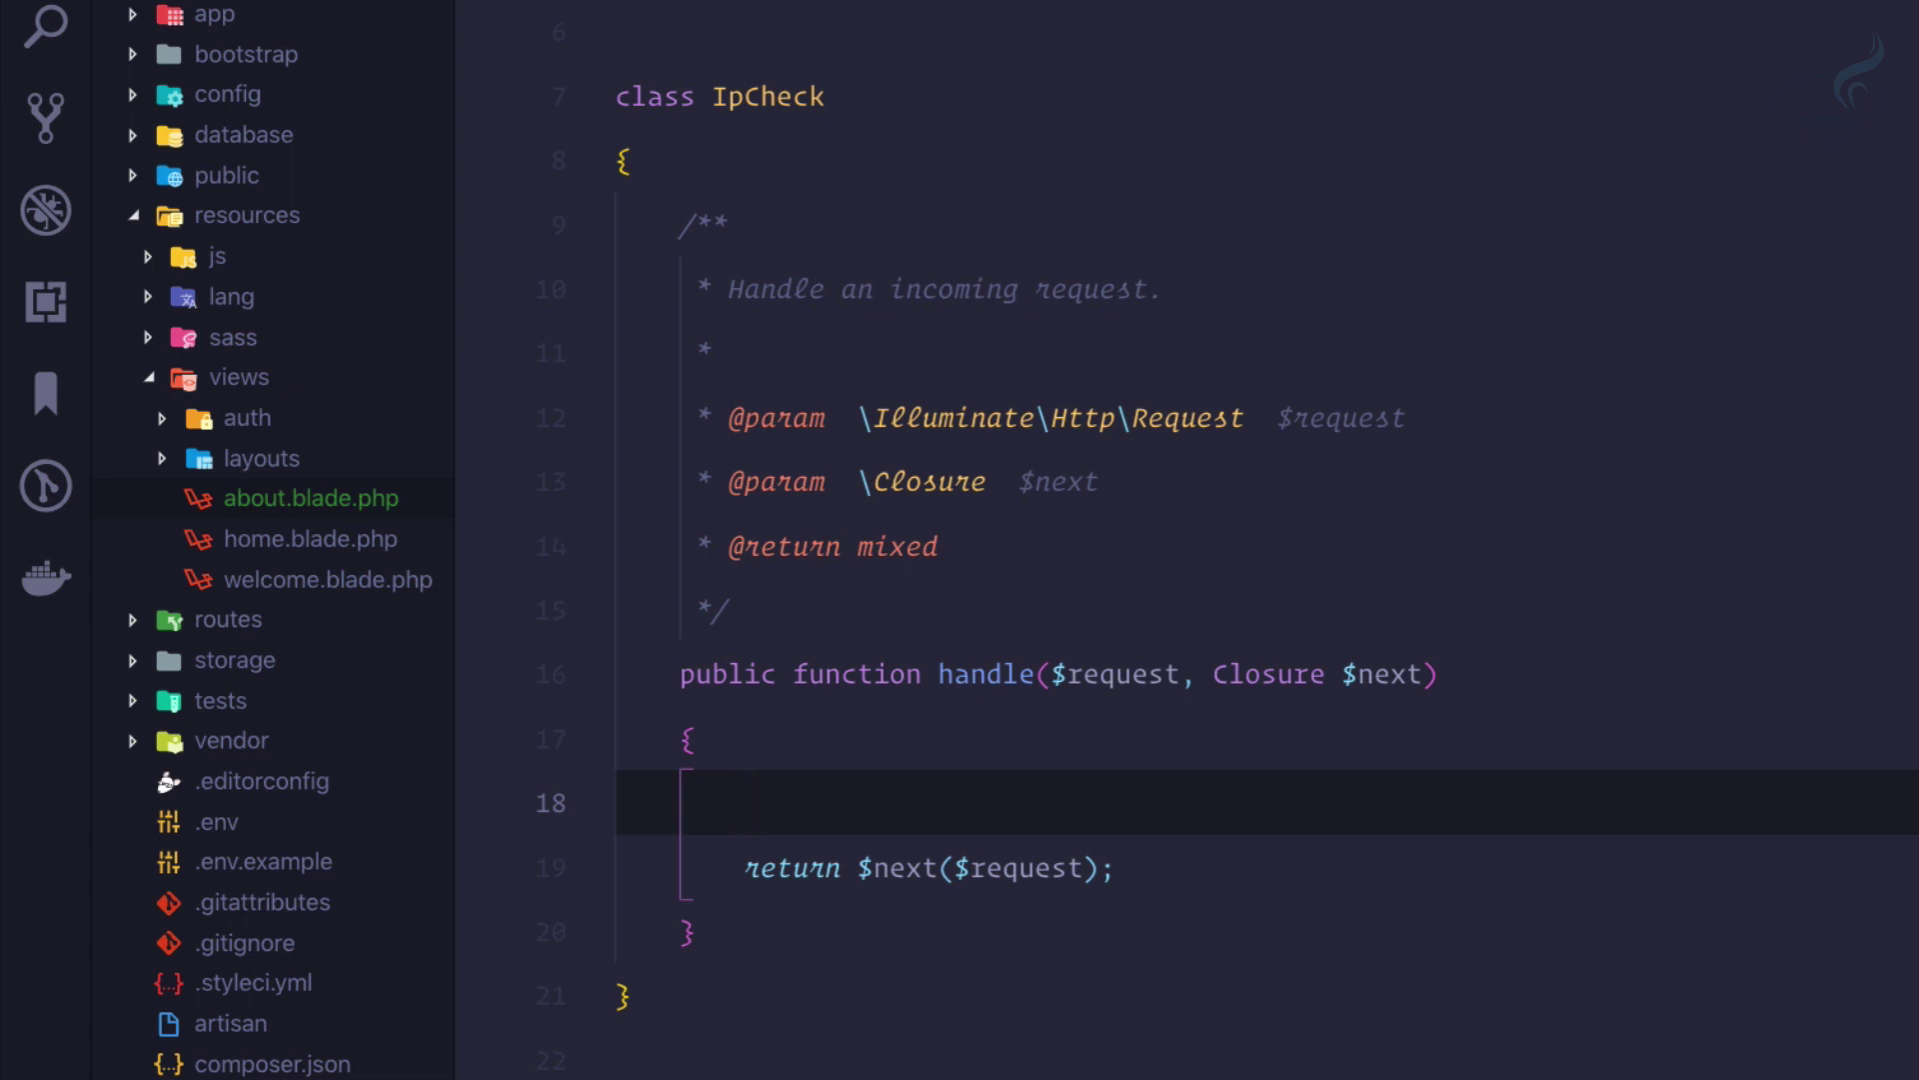
text(if*)
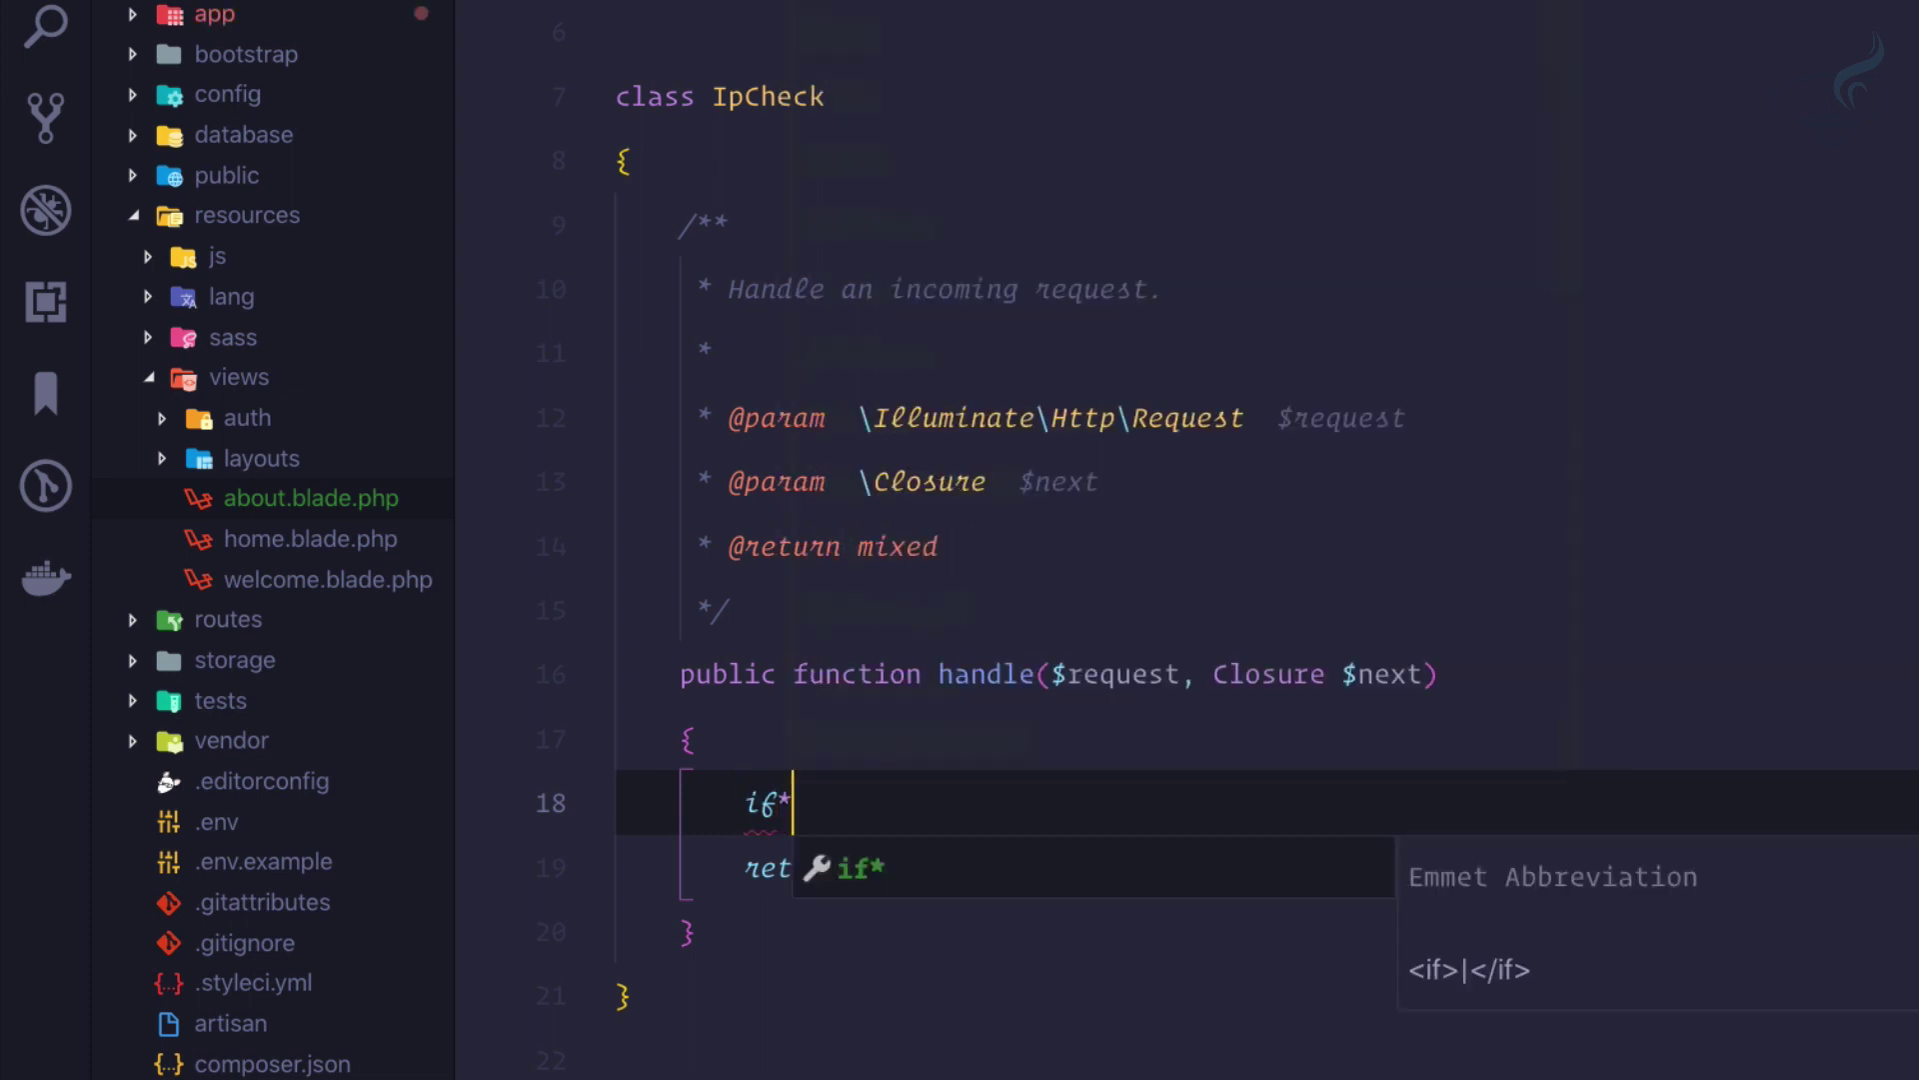
text(()
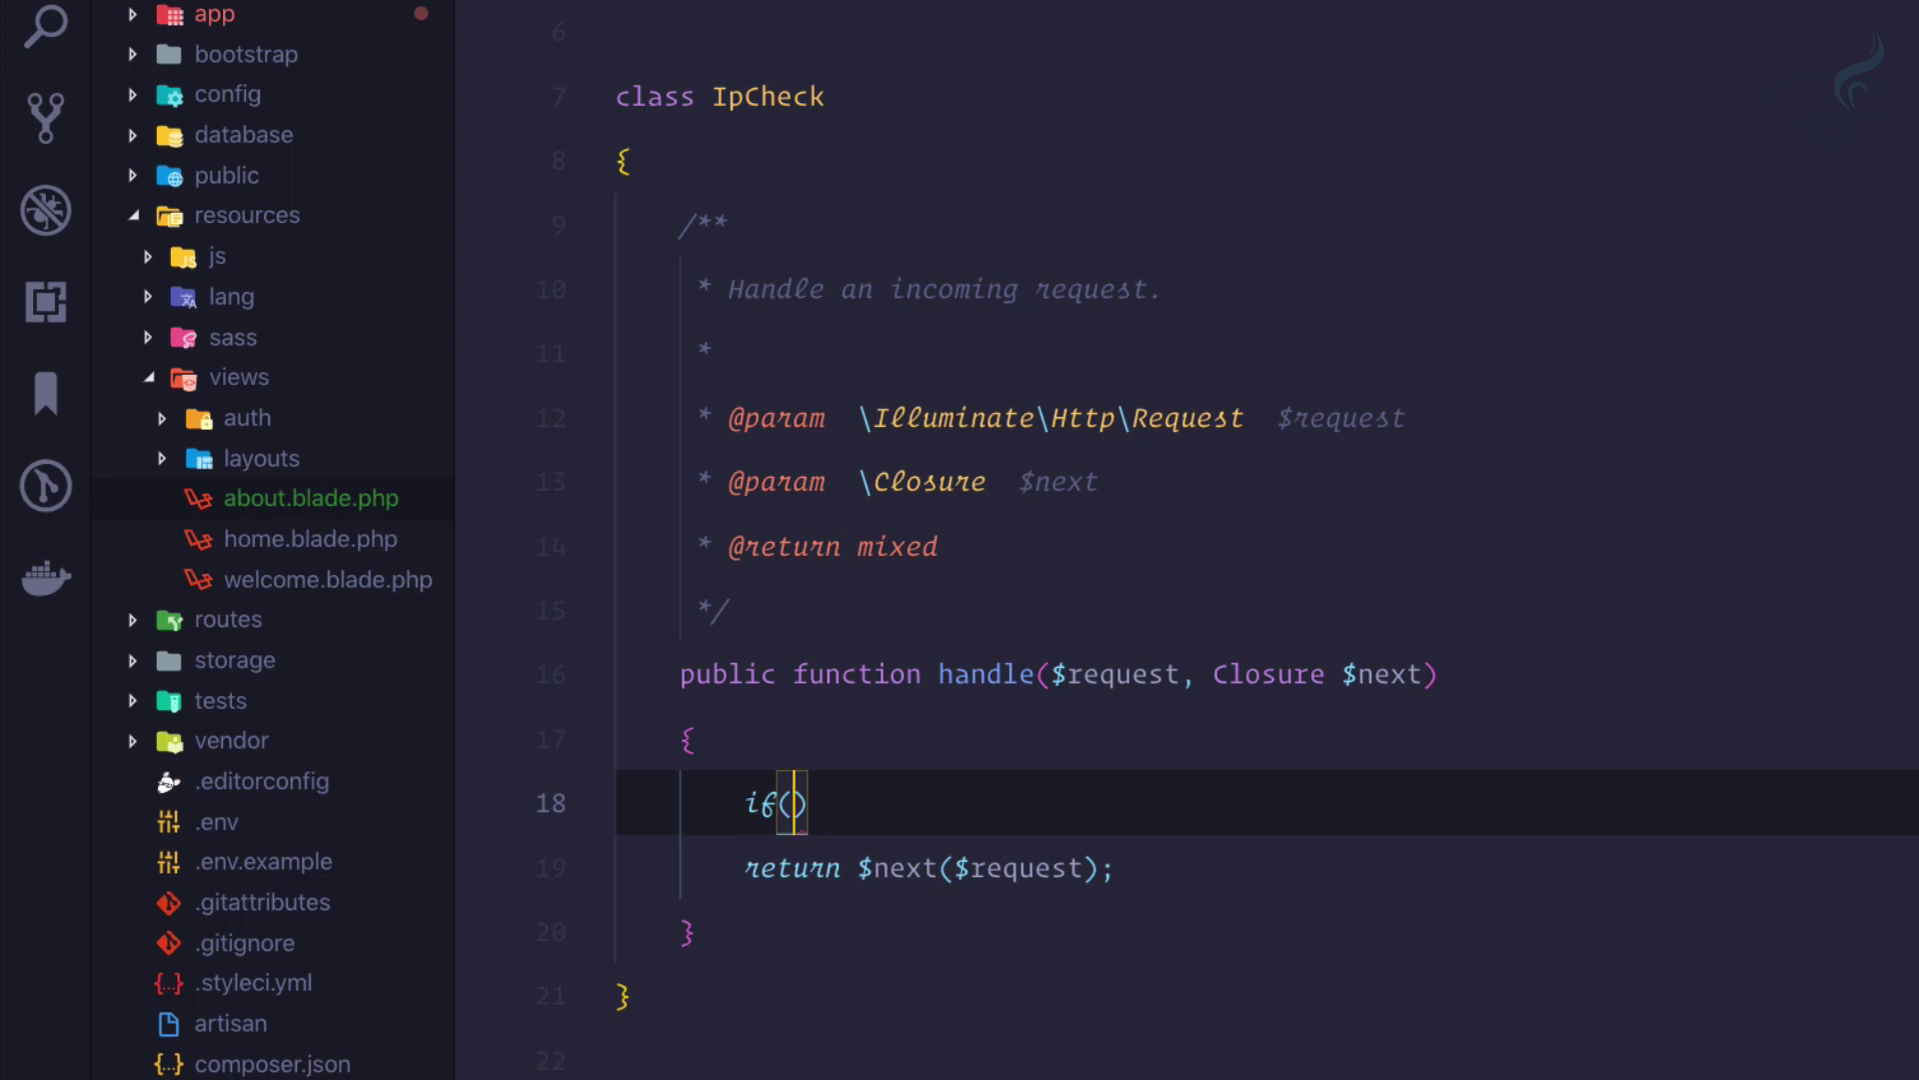
text($request->)
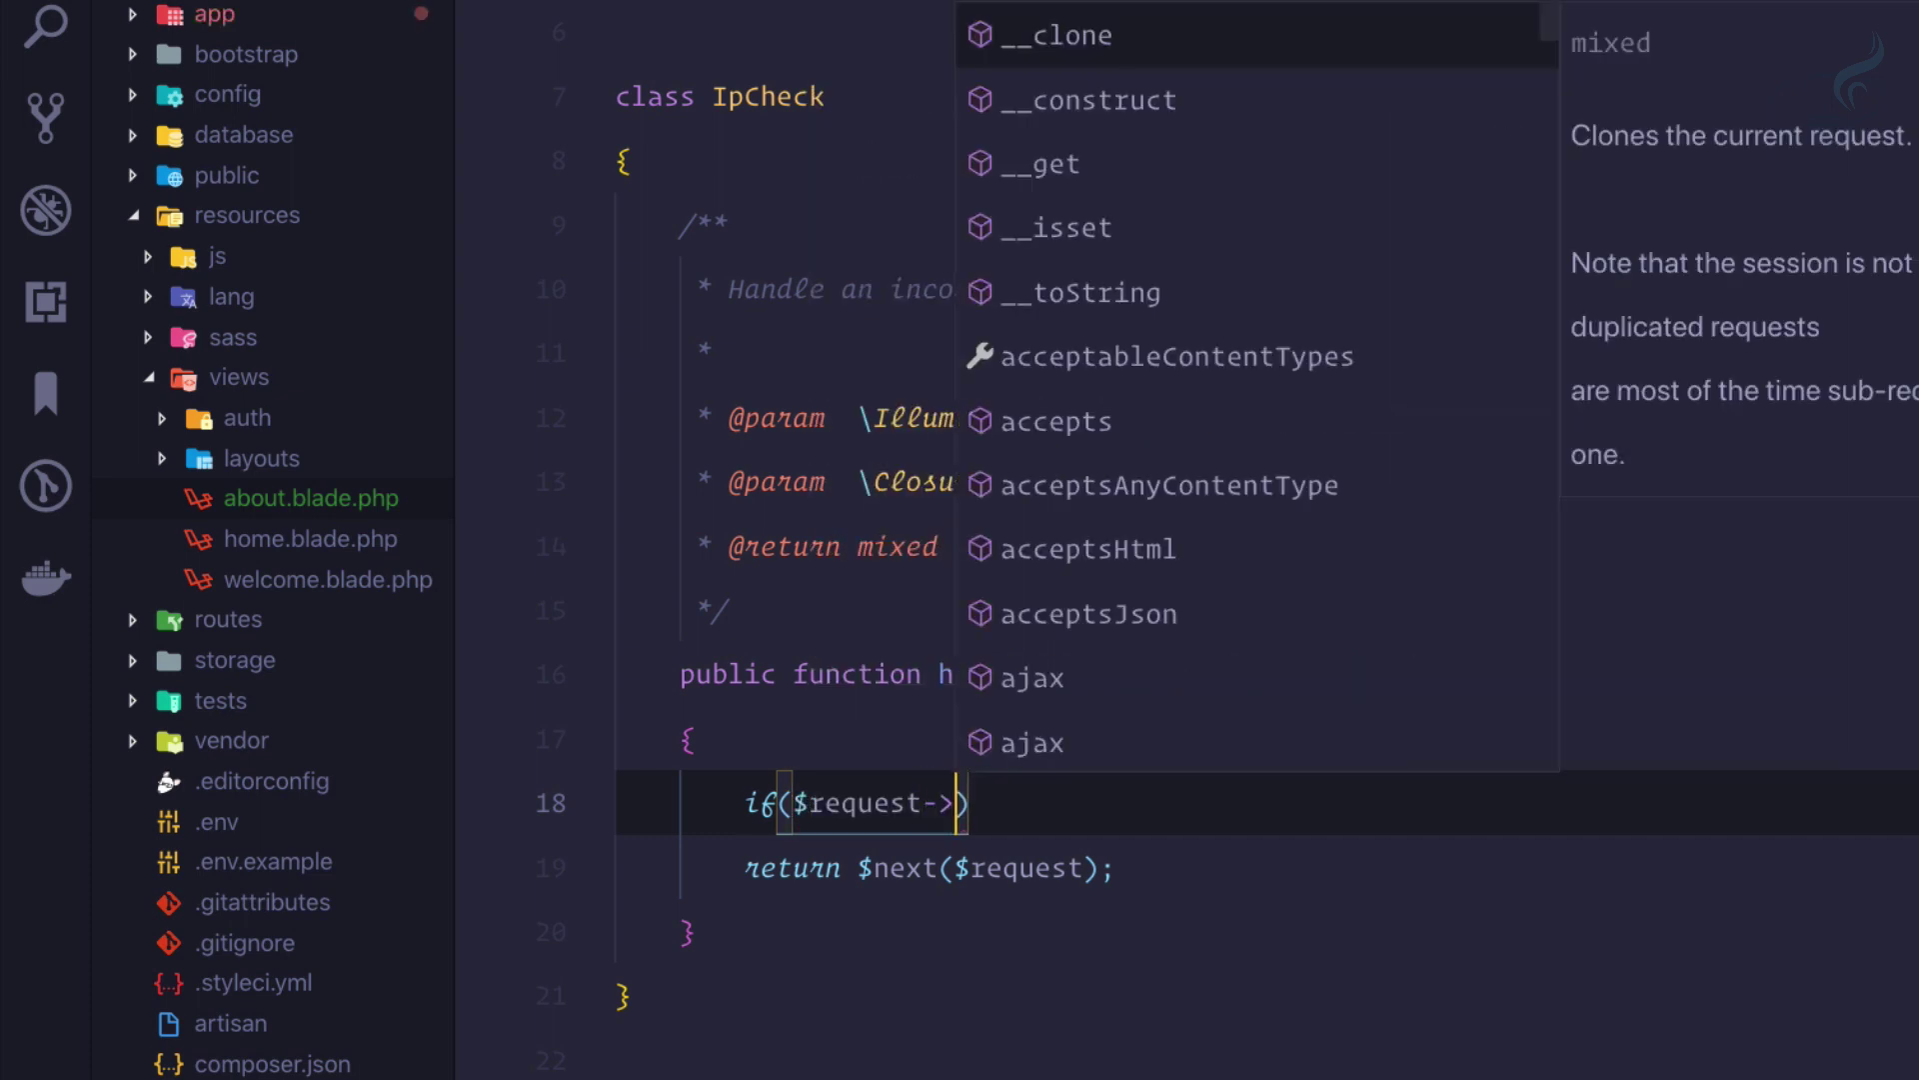
text(ip)
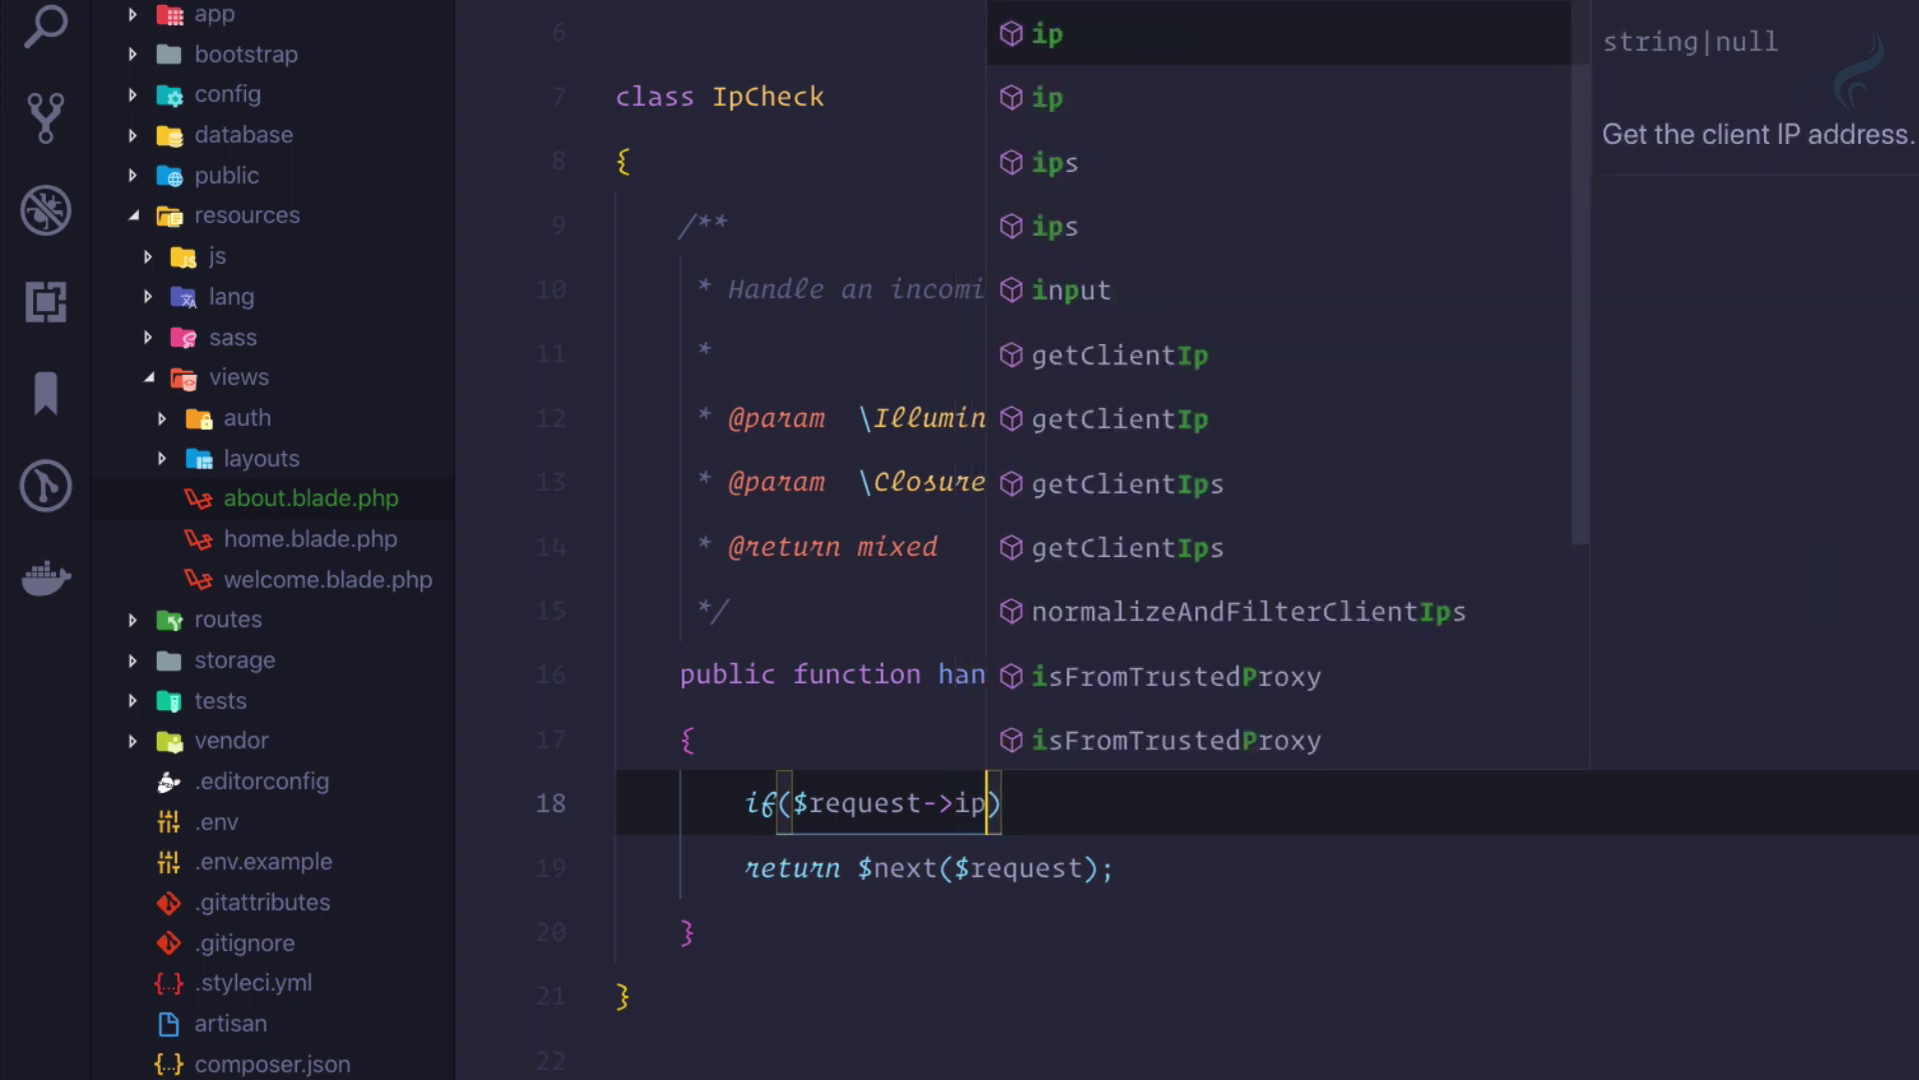
text(())
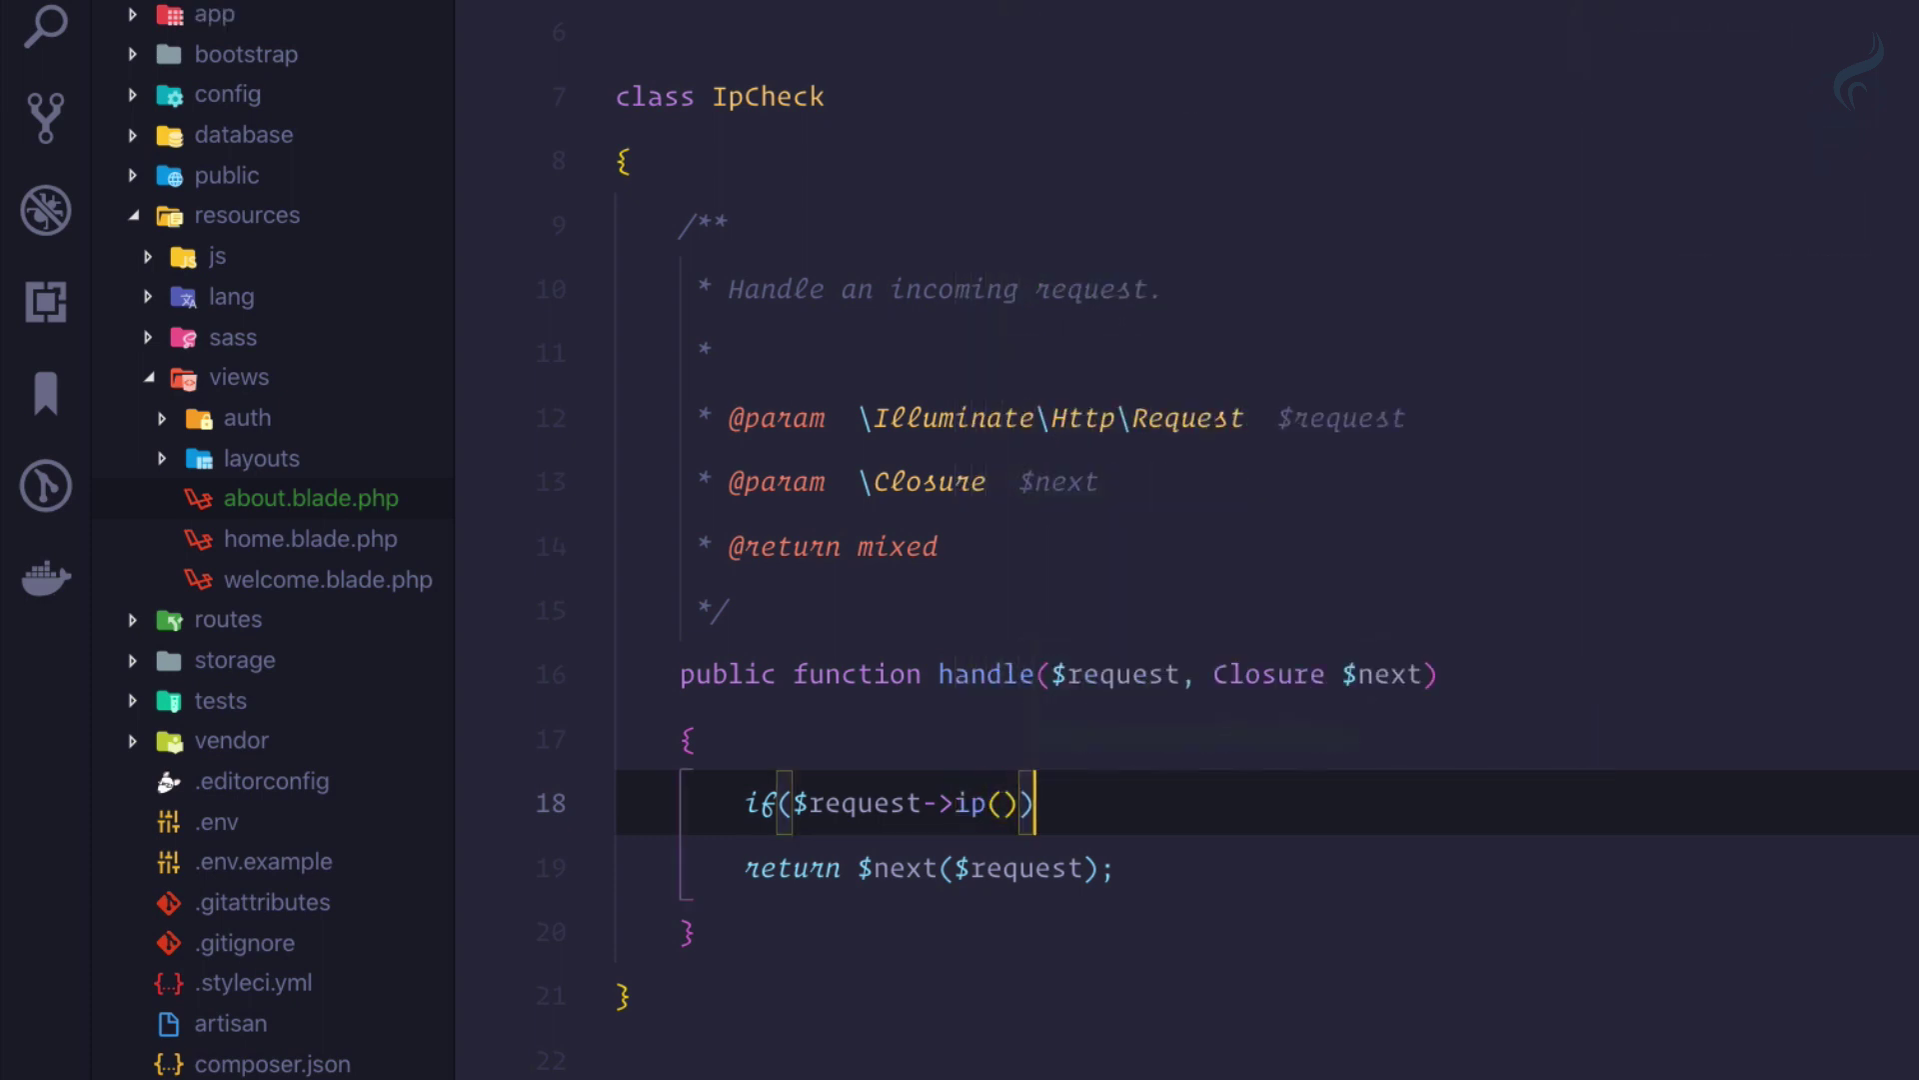
text( == '127.0.0.1)
key(End)
text({)
key(Return)
text(return)
Move return $next($request) into the if block, add return redirect('/') after it, and save.
key(Down)
key(Down)
key(alt+Up)
key(Up)
key(alt+Down)
key(alt+Down)
key(Up)
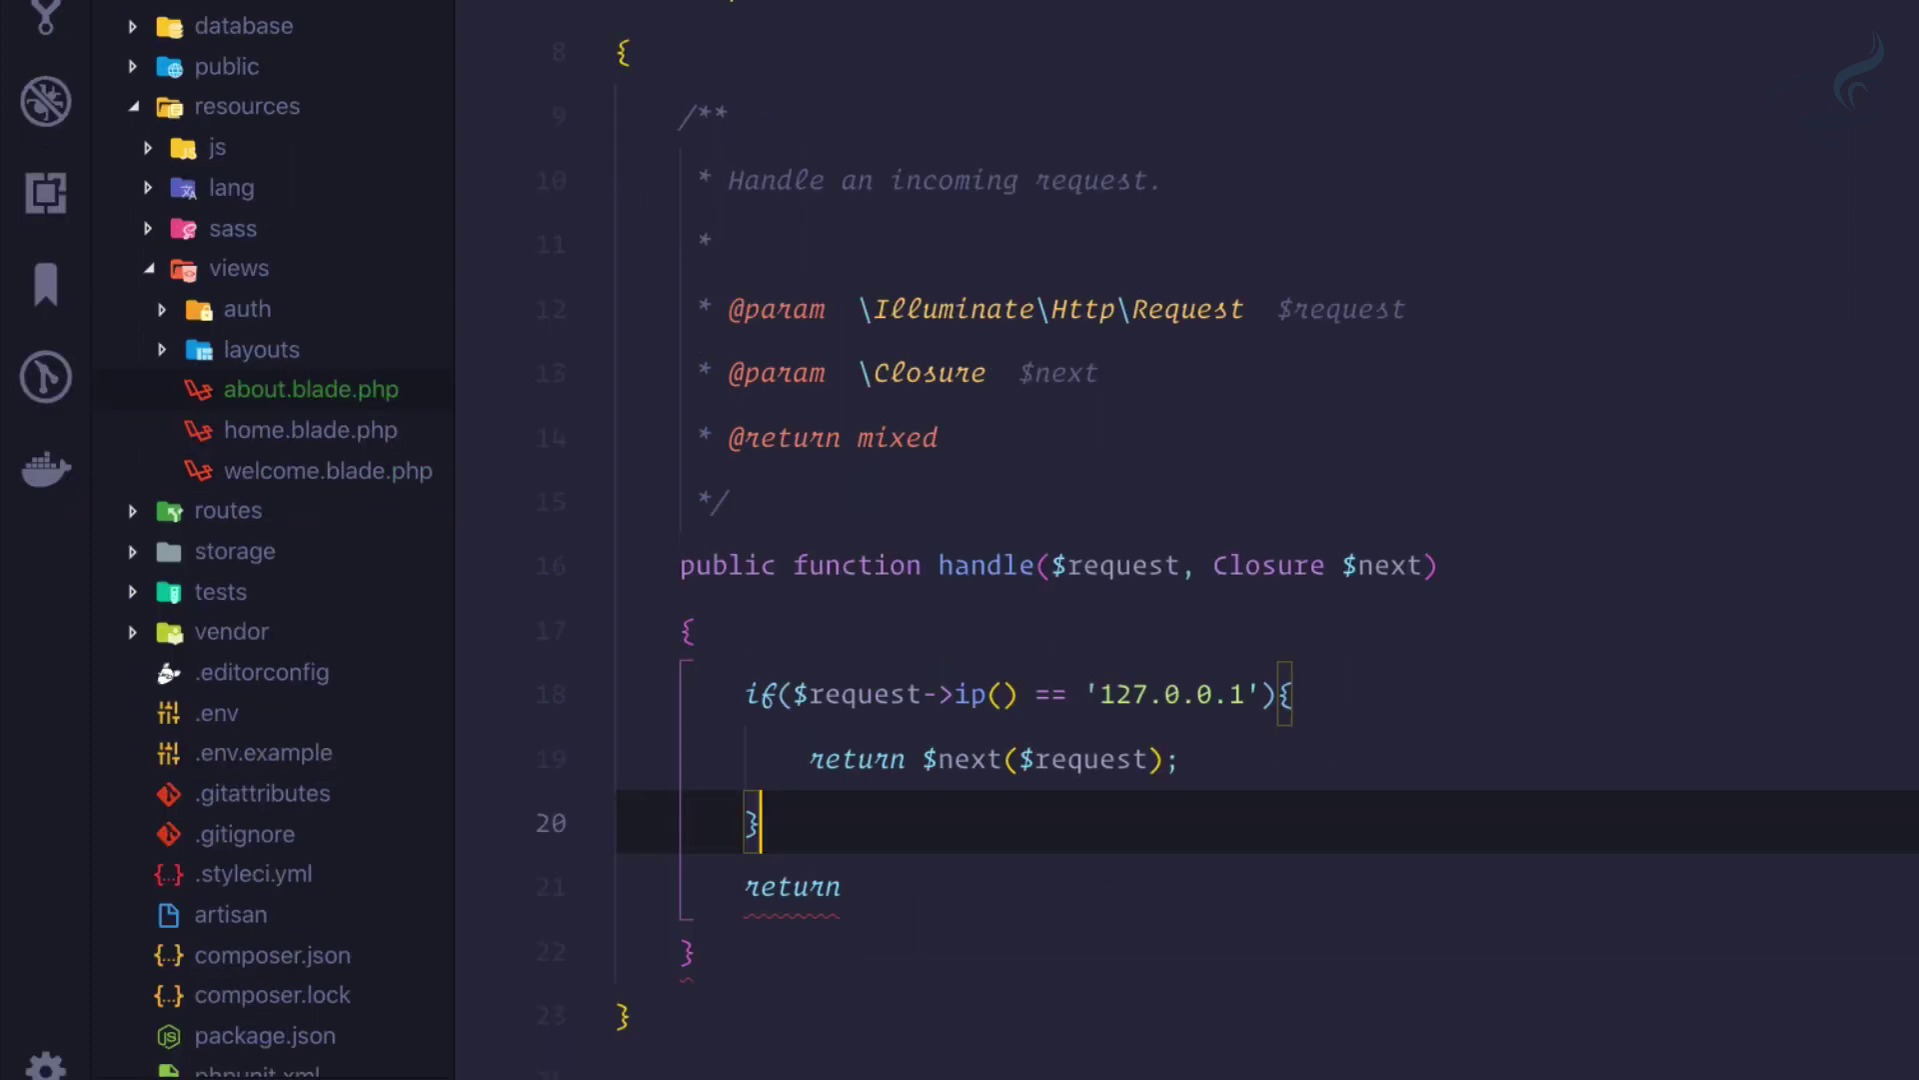
key(Return)
key(Down)
key(End)
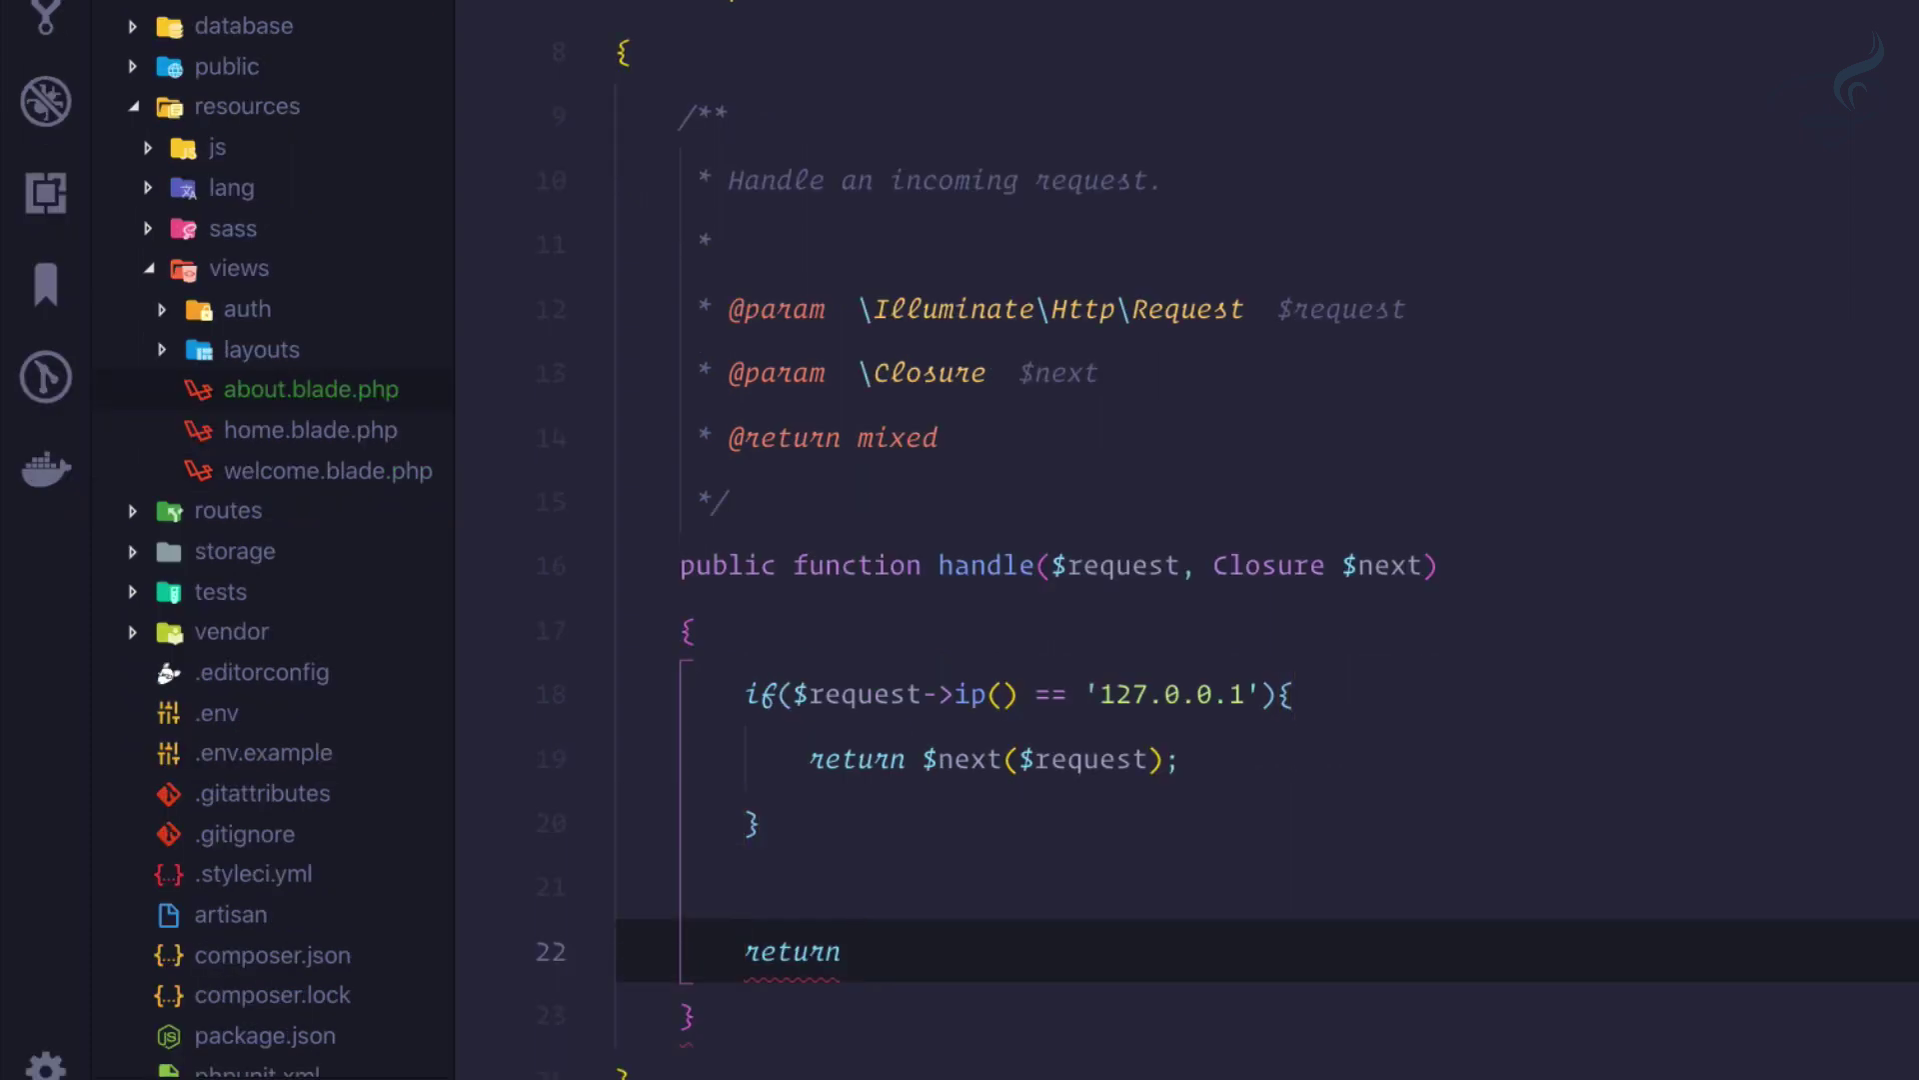
text(redir)
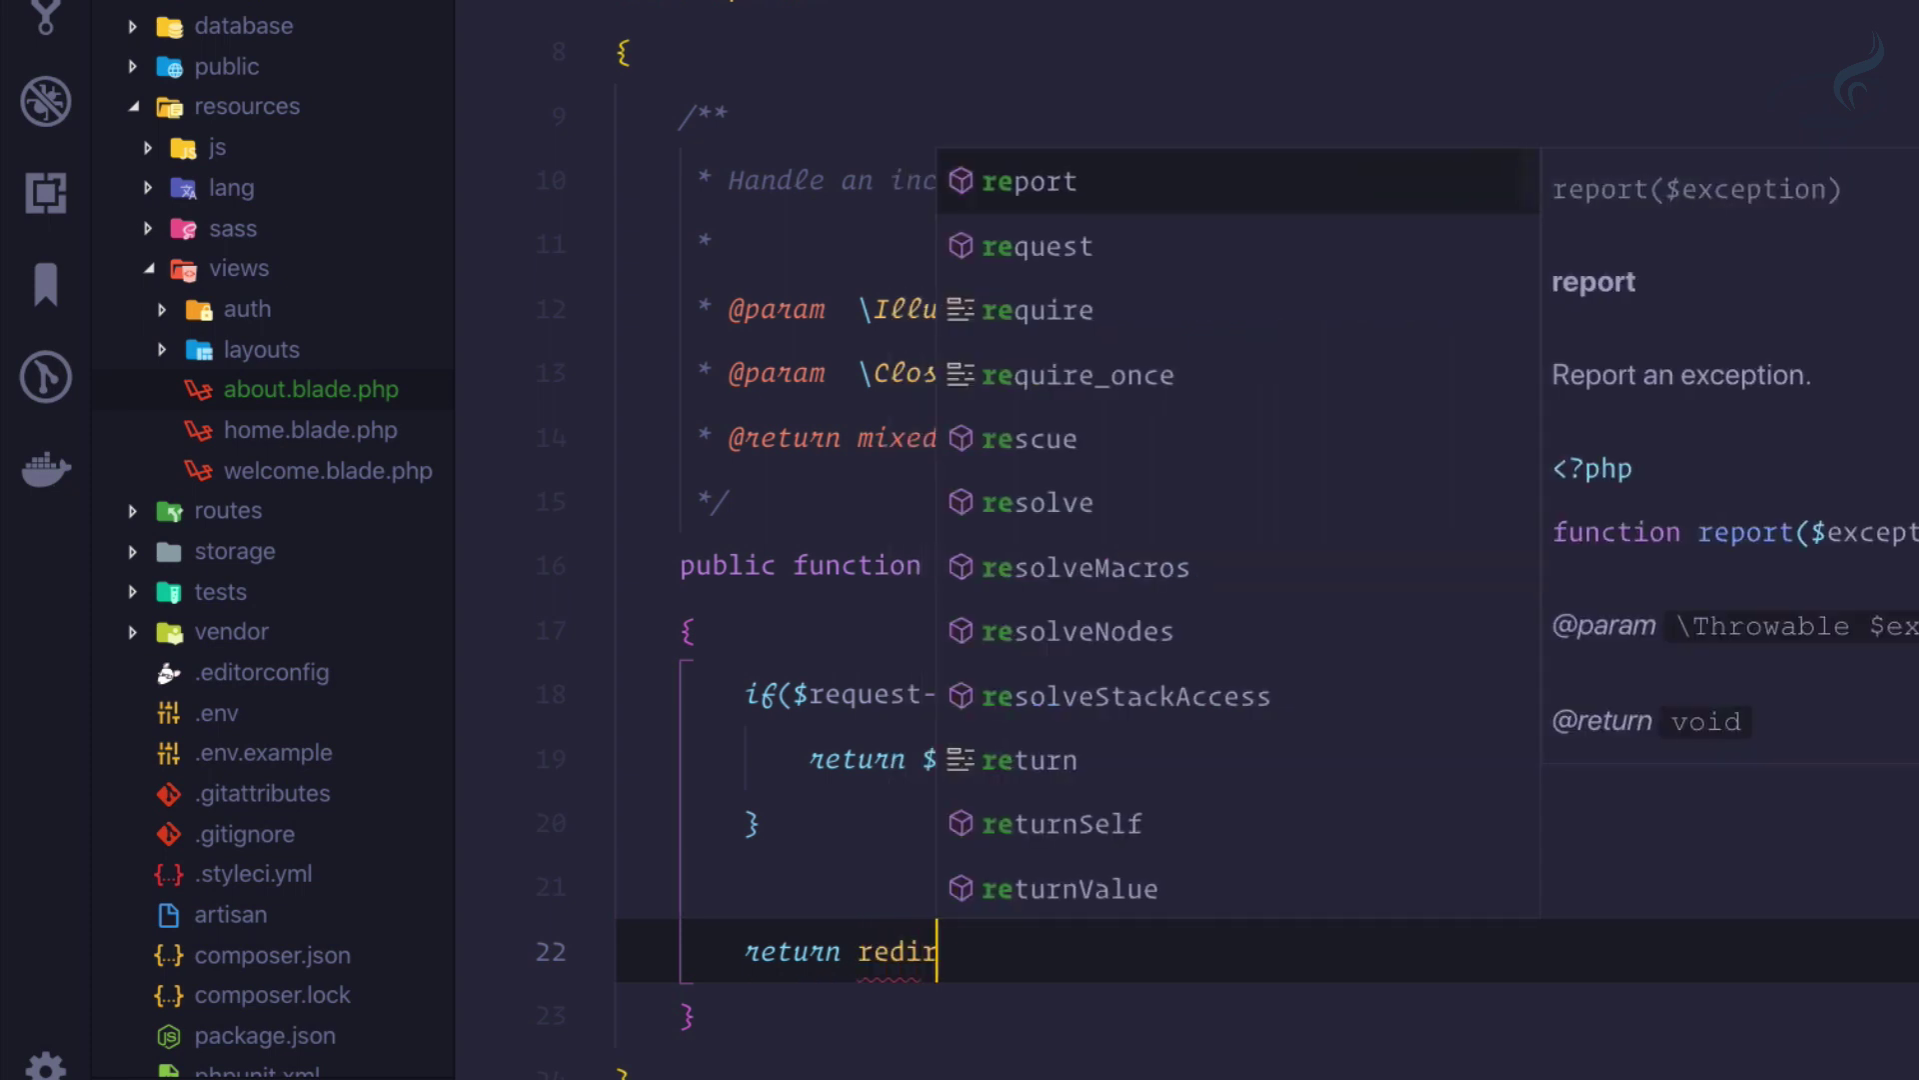
text(ect('/');)
key(ctrl+s)
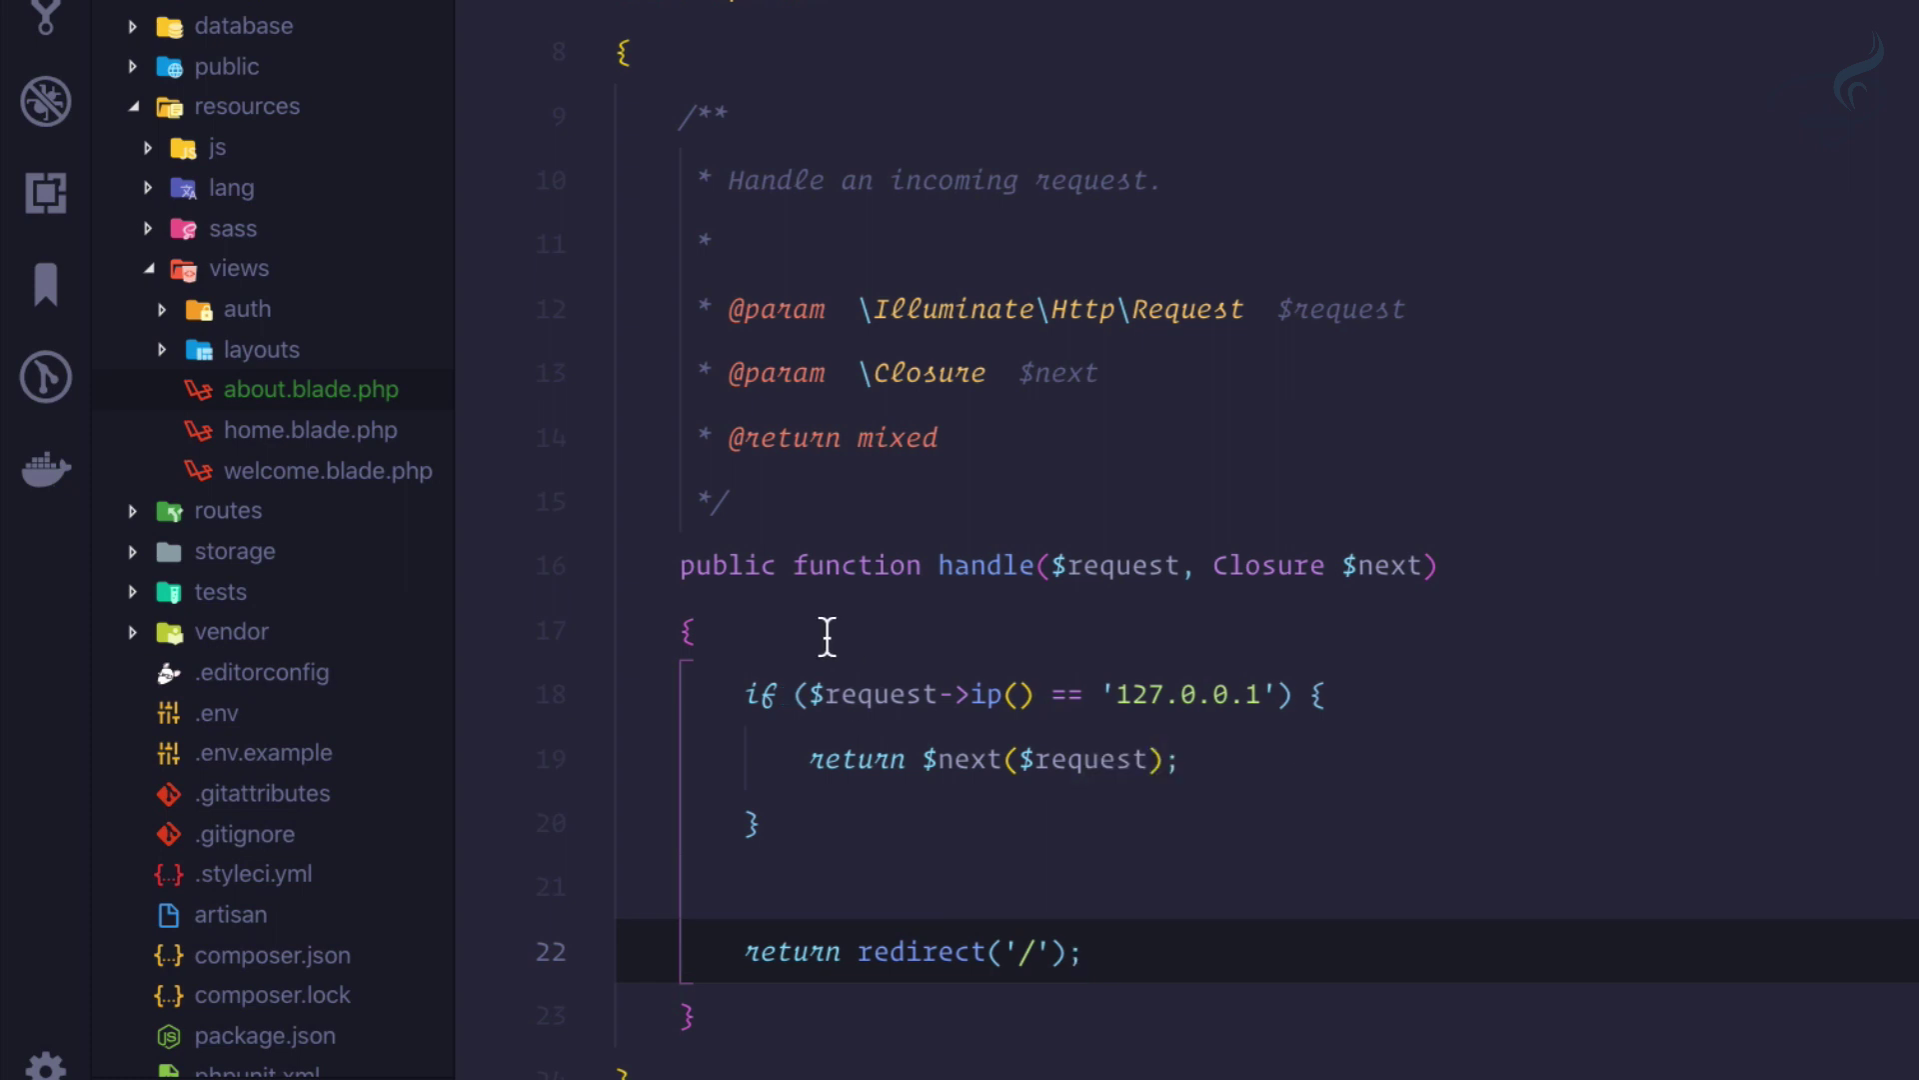
click(866, 834)
scroll(885, 795, down, 3)
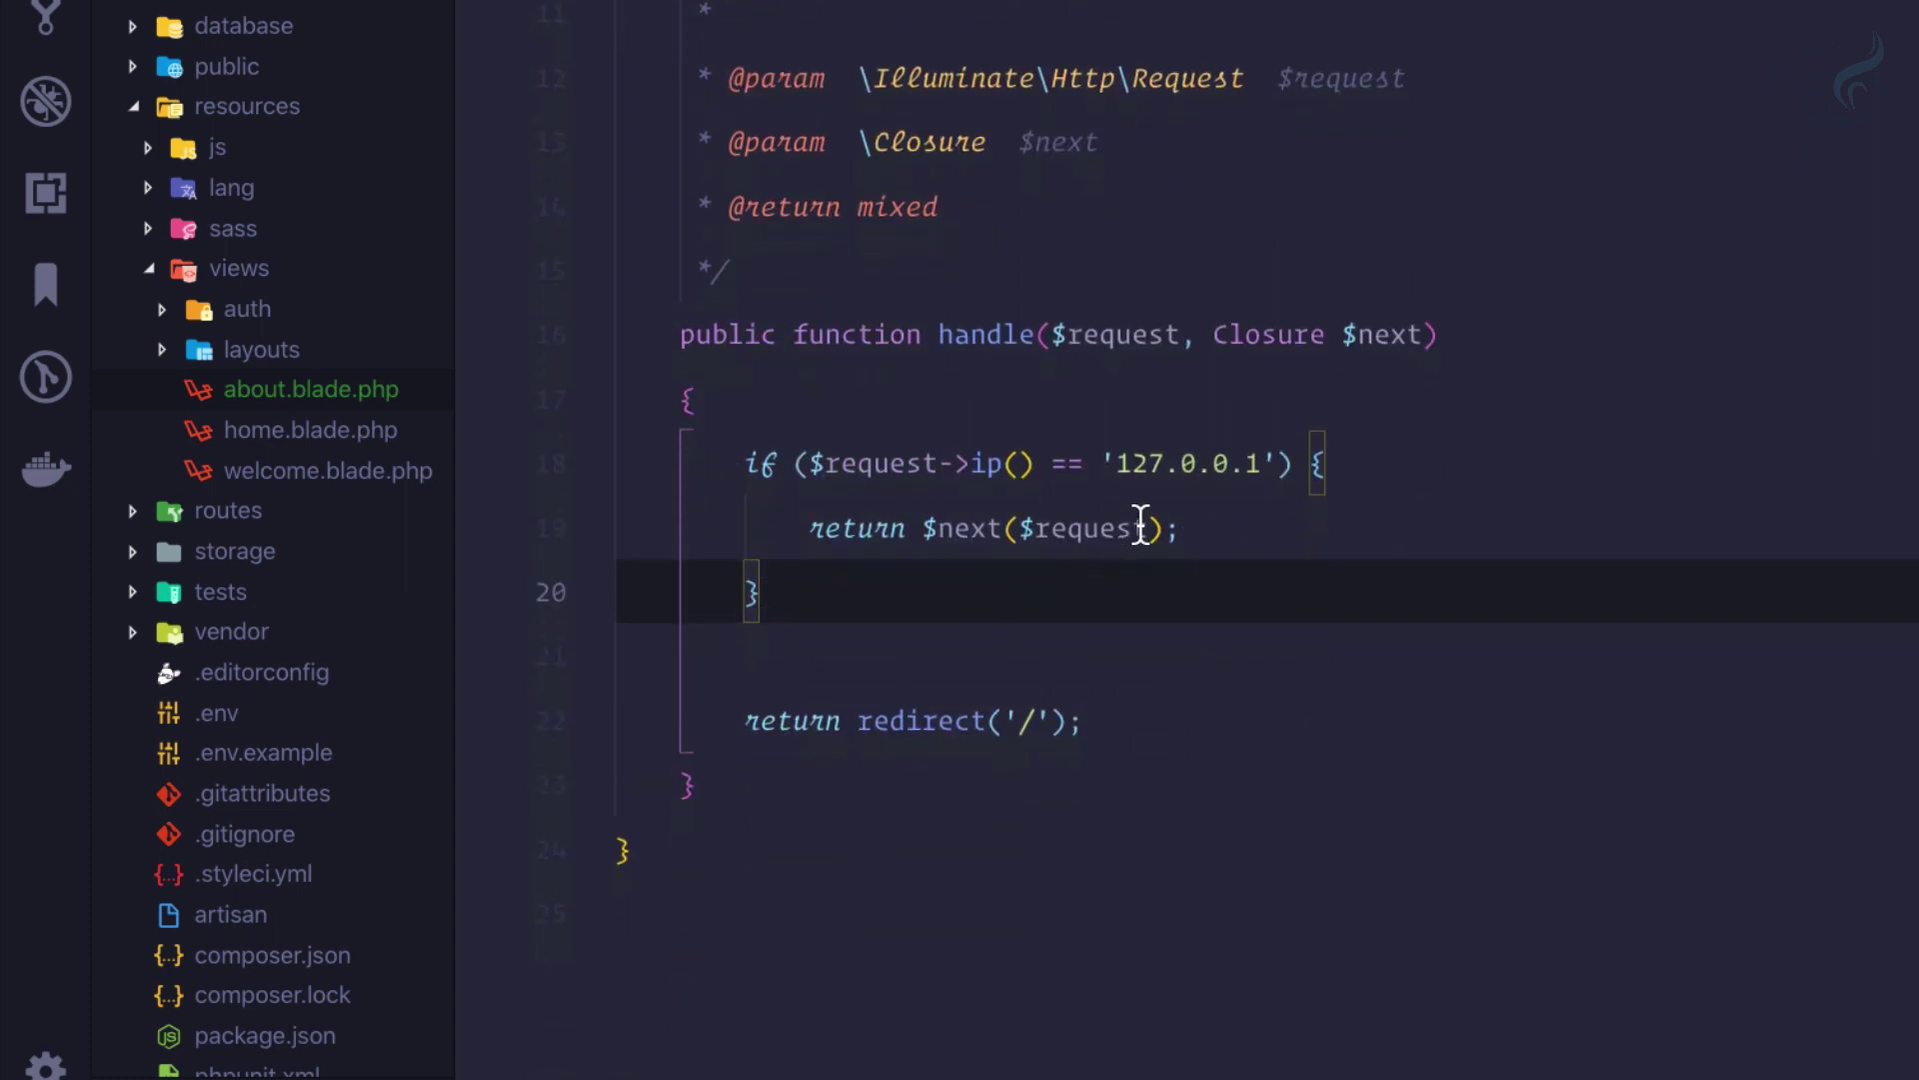
Review the 127.0.0.1 check, the redirect('/') line and the about route's ipcheck middleware.
mouse_move(1122, 468)
mouse_down()
mouse_move(1276, 481)
mouse_move(812, 529)
mouse_up()
drag(1180, 726, 715, 735)
click(822, 687)
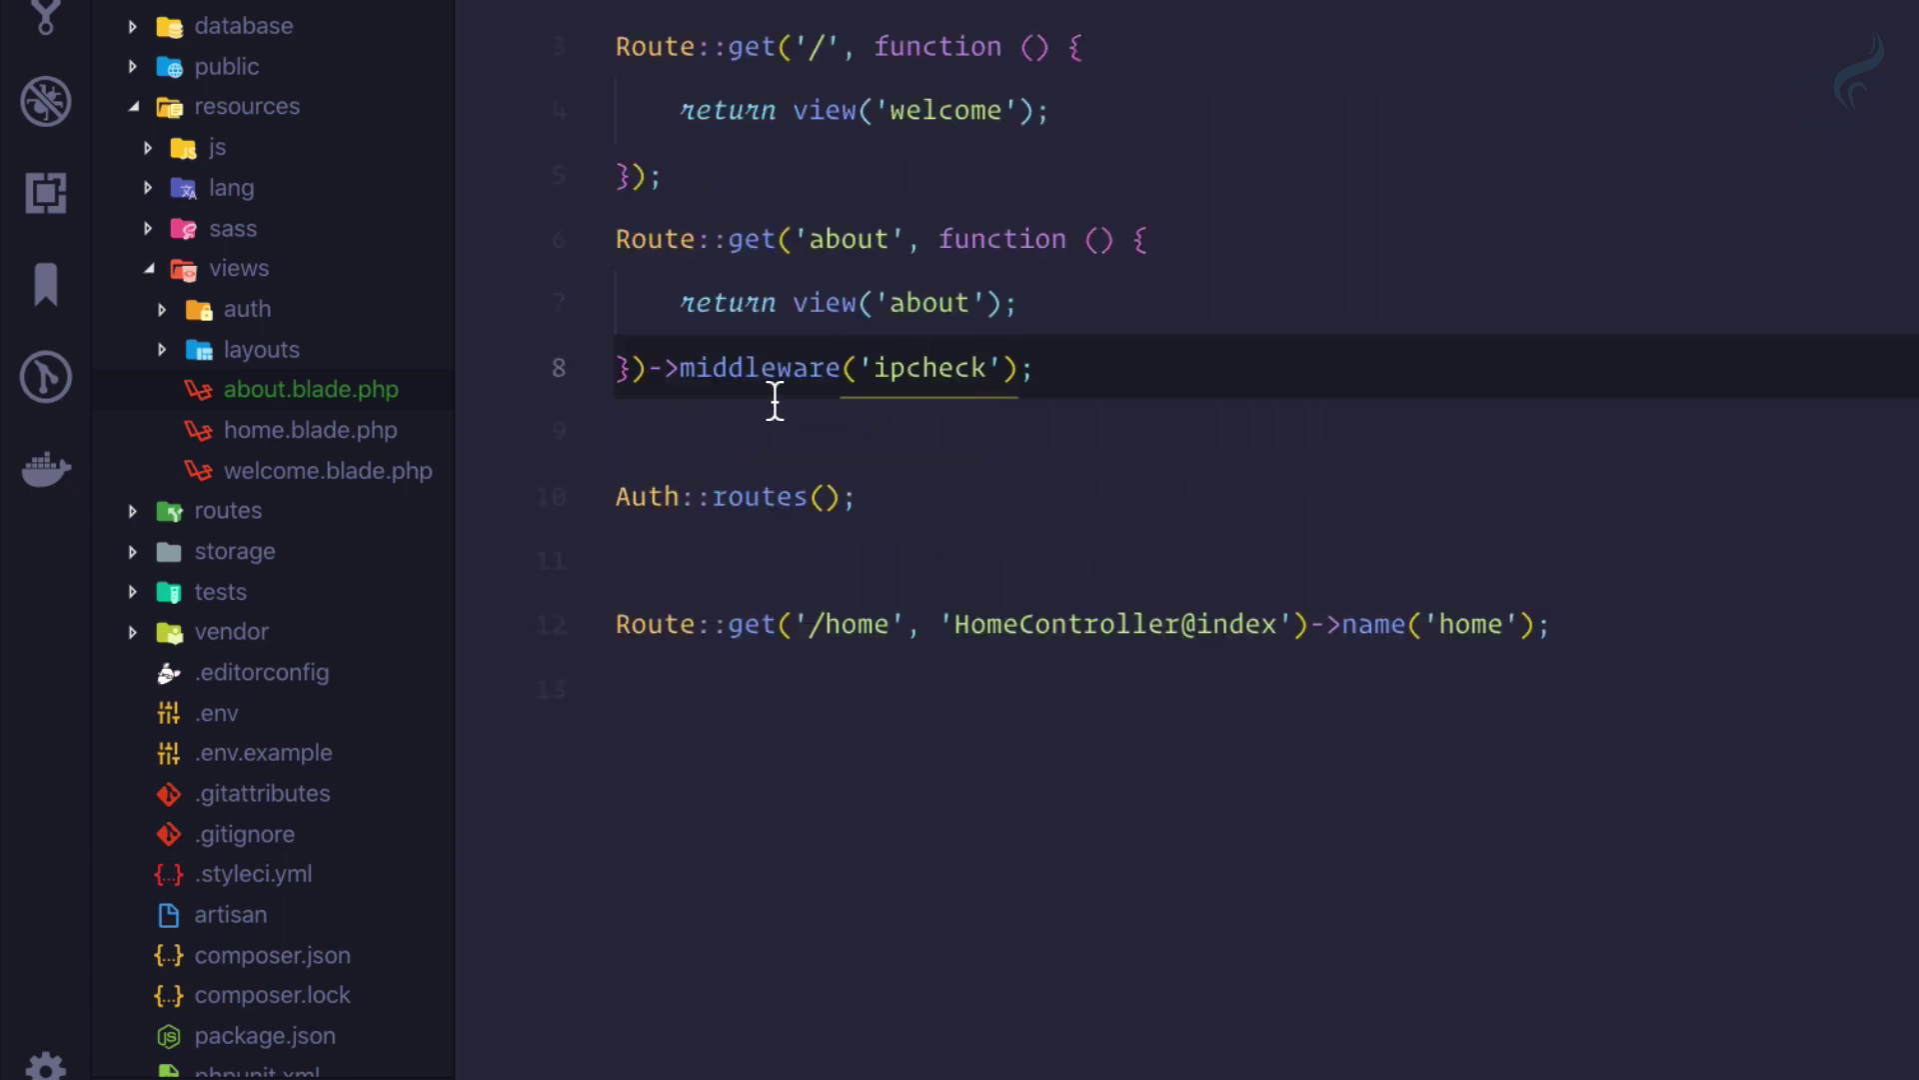
drag(1122, 368, 727, 252)
click(1067, 297)
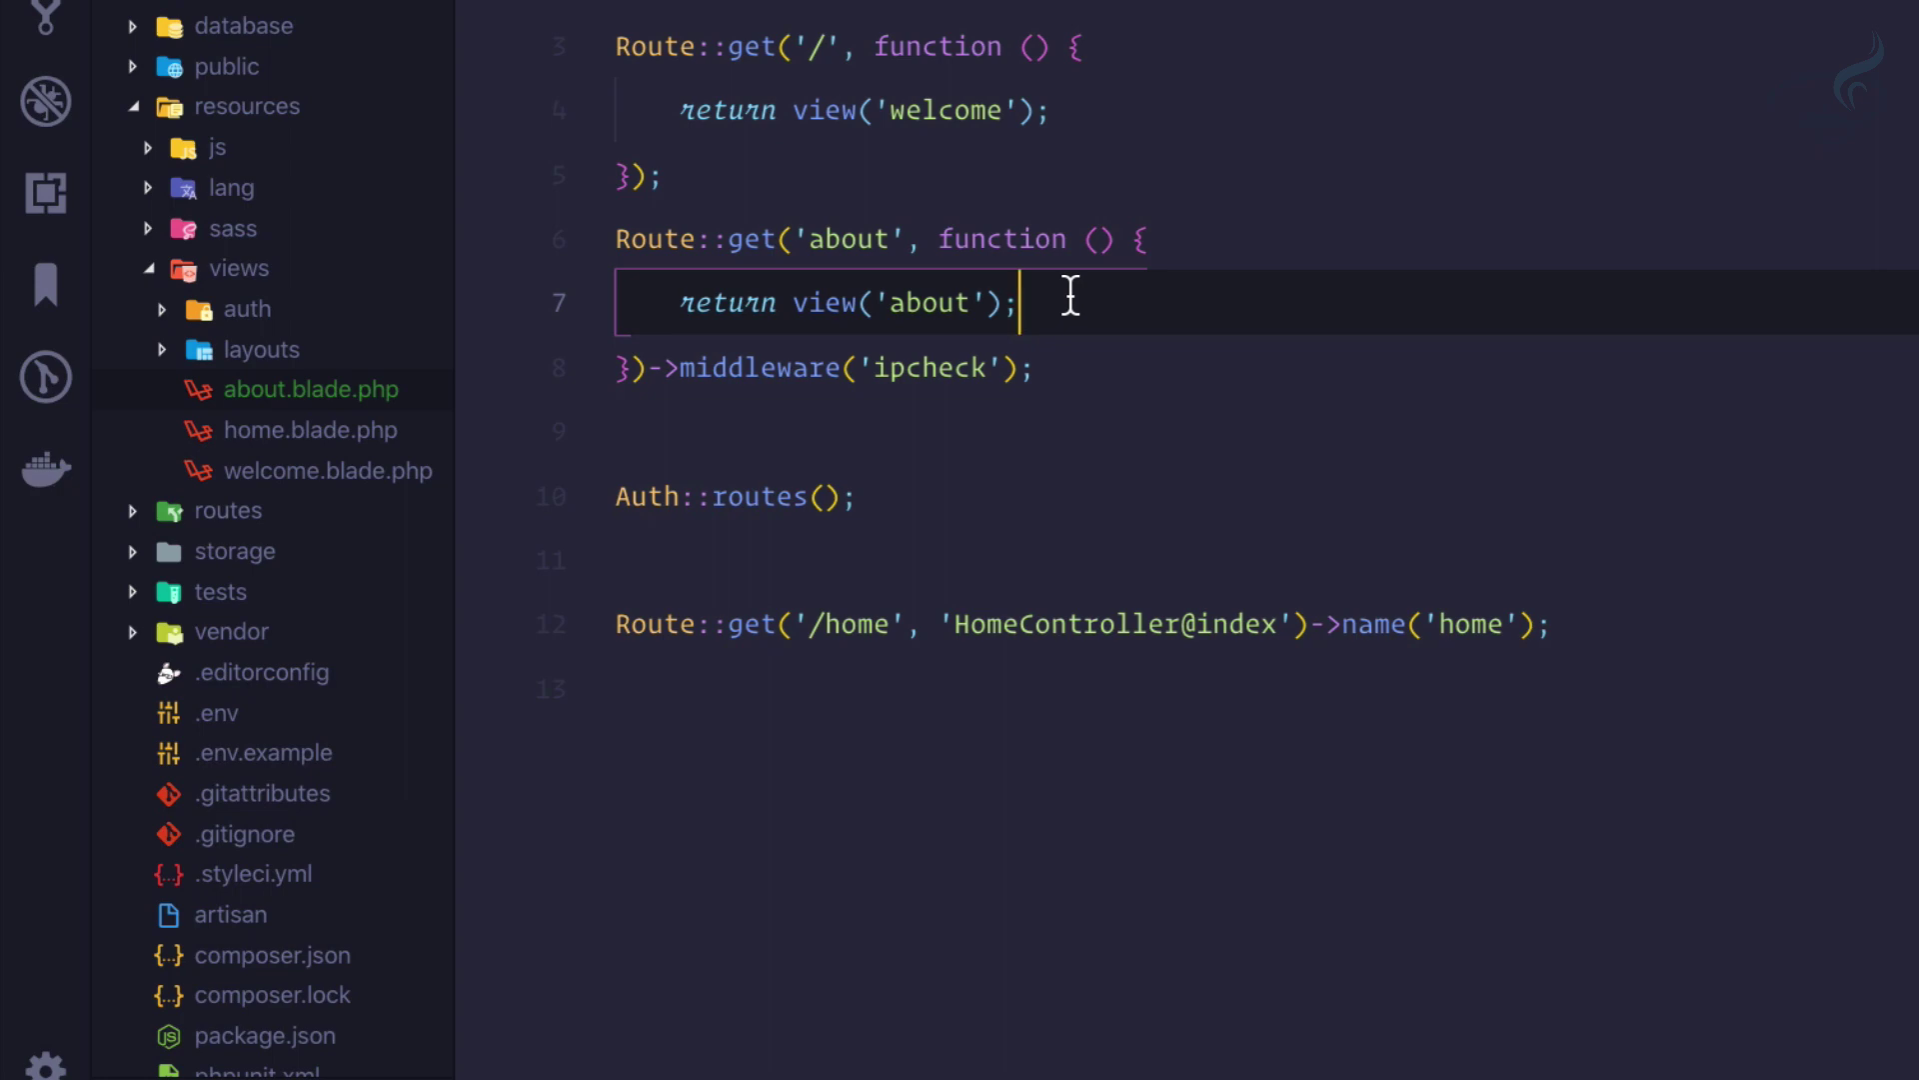
key(ctrl+Left)
Reload the login page, then load localhost:8000/about to test ipcheck.
key(ctrl+r)
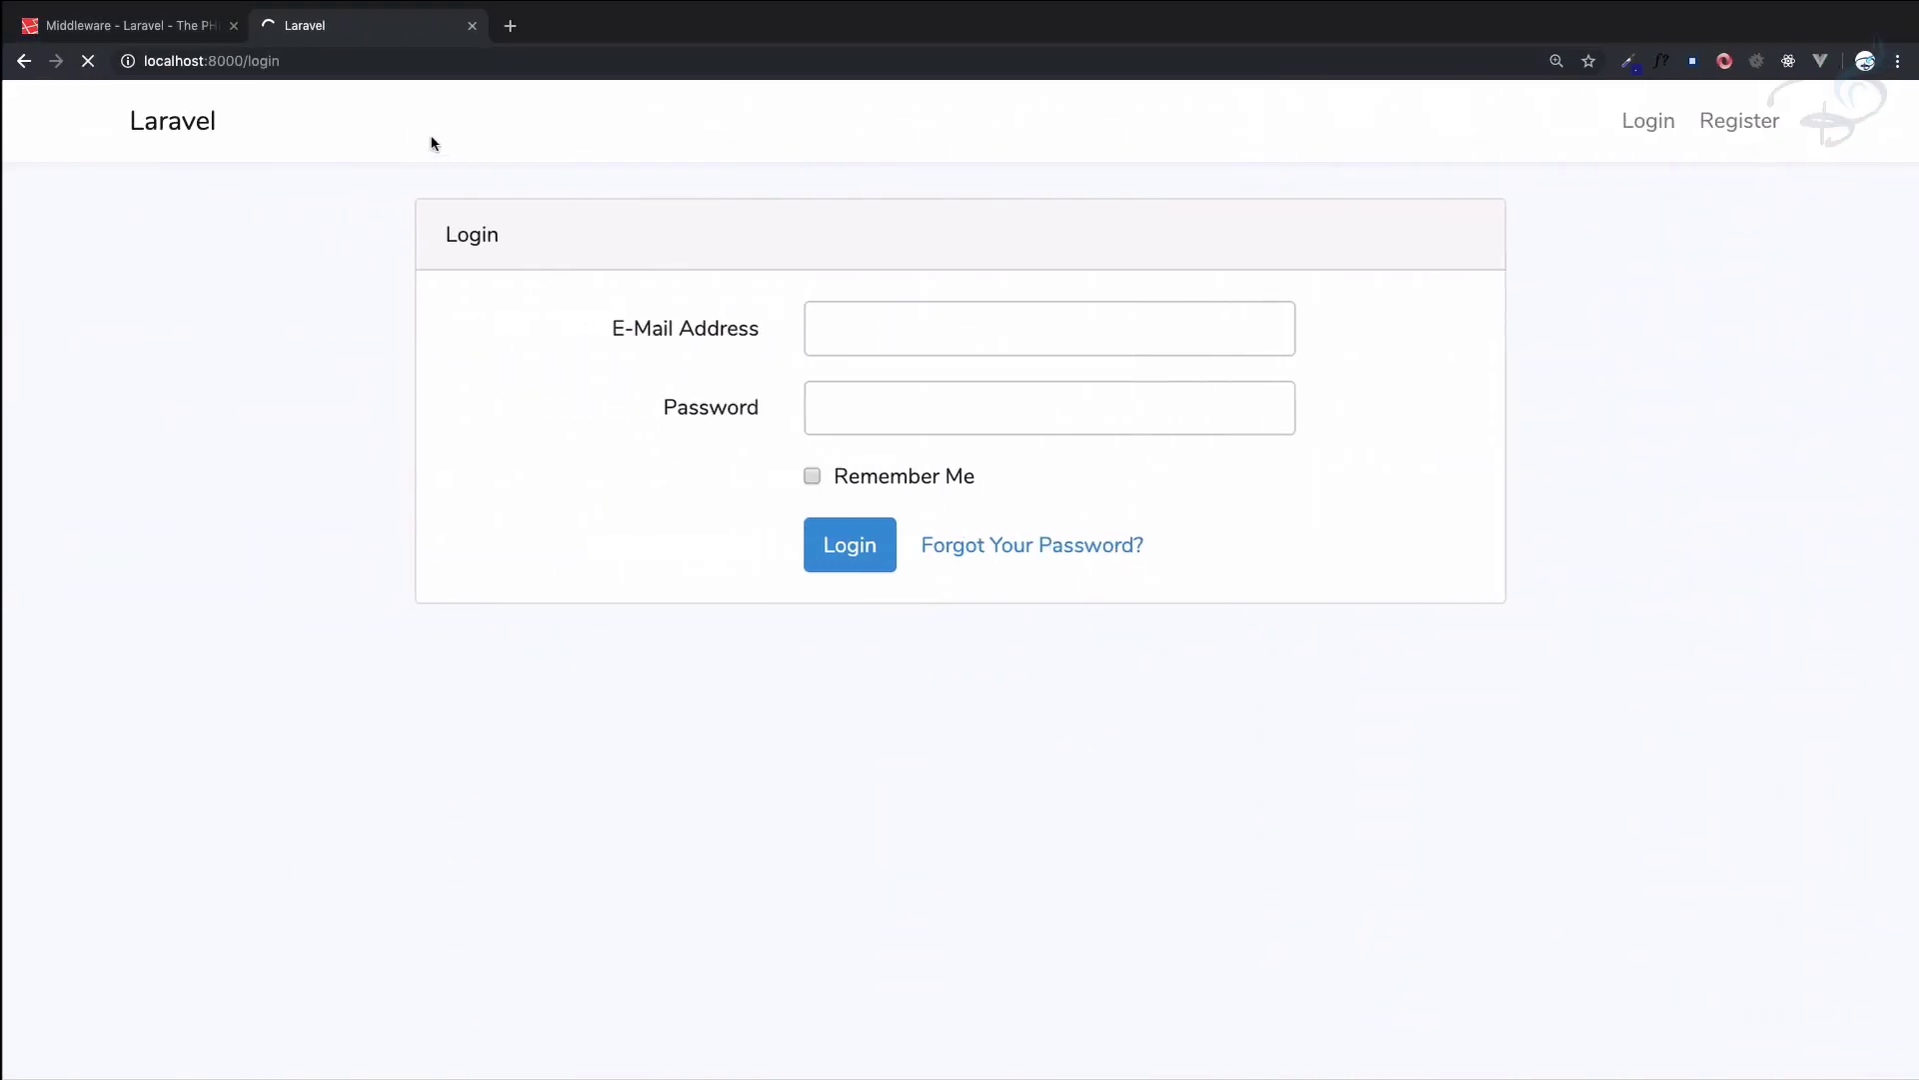
click(1092, 64)
text(localhost:8000/ab)
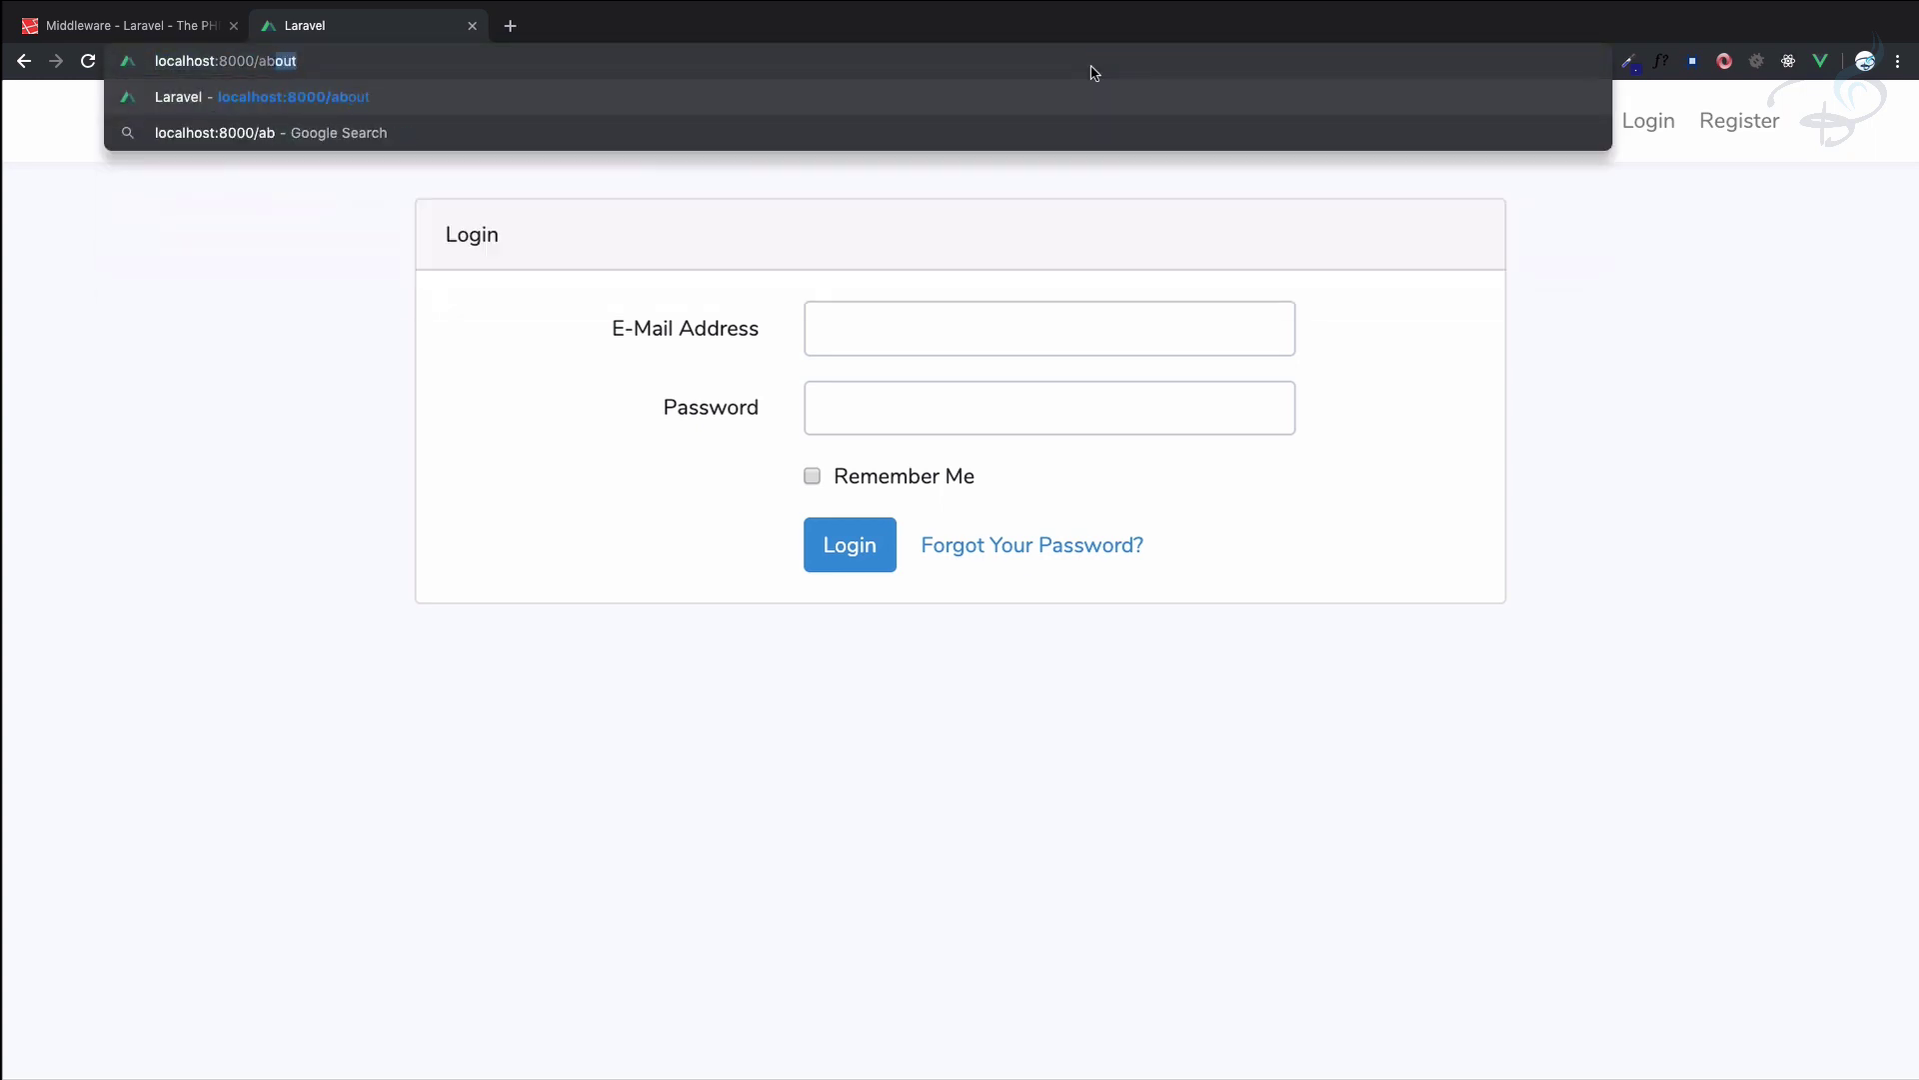
key(Return)
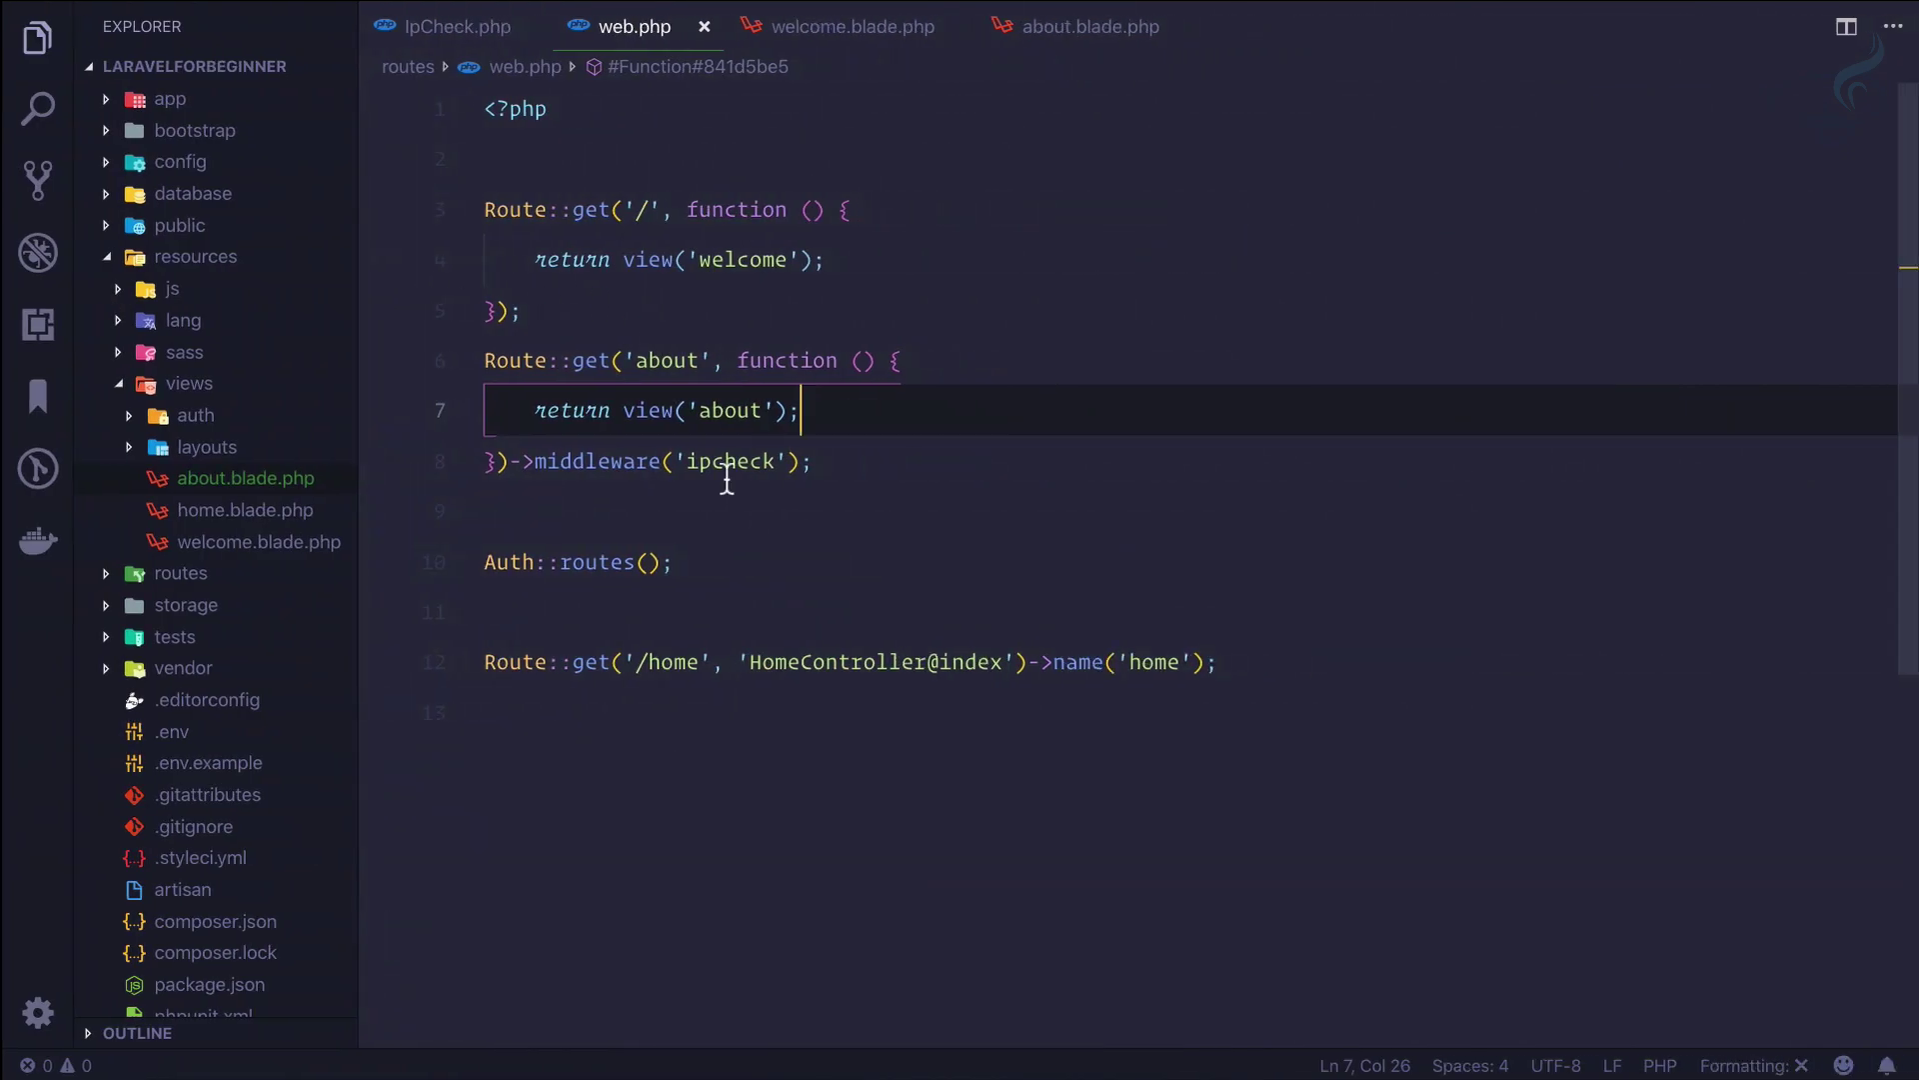
Check the IpCheck file in app/Http/Middleware and select 'ipcheck' on the about route.
double_click(751, 463)
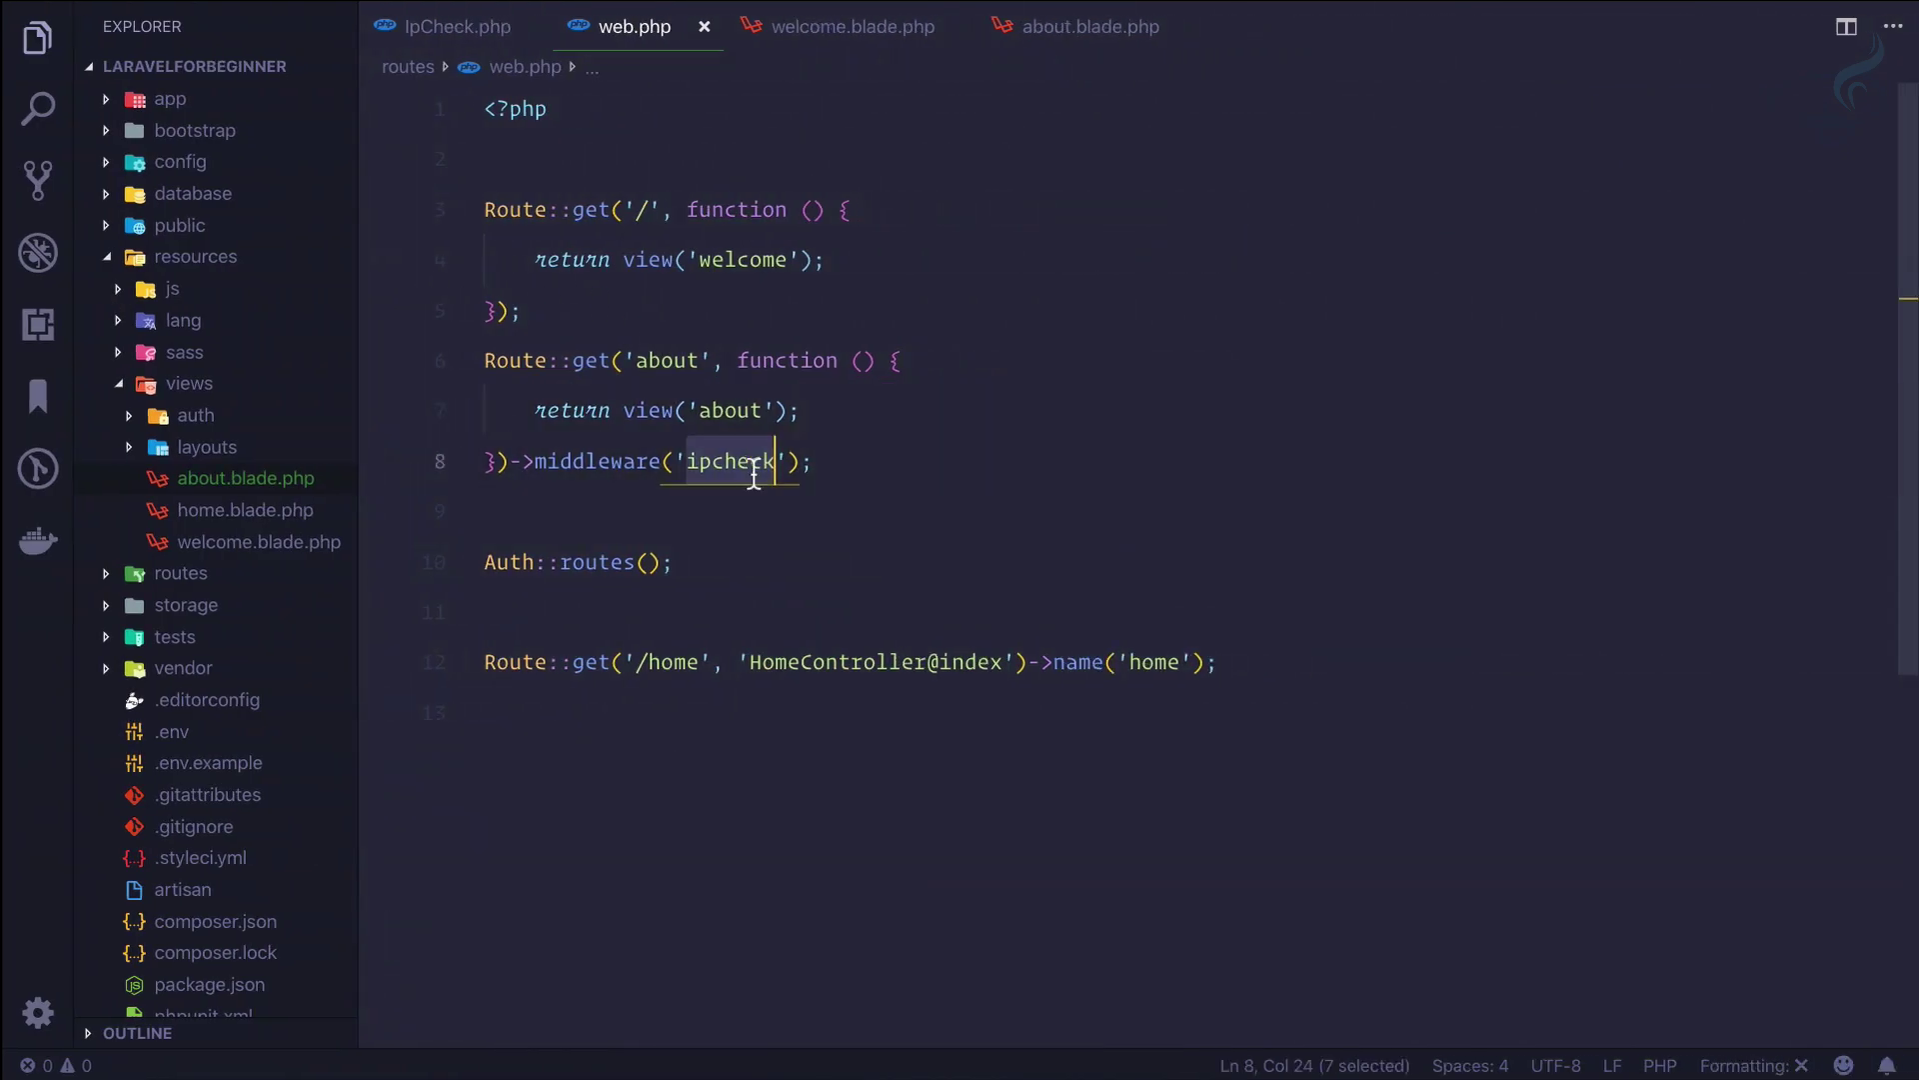
click(211, 387)
click(166, 101)
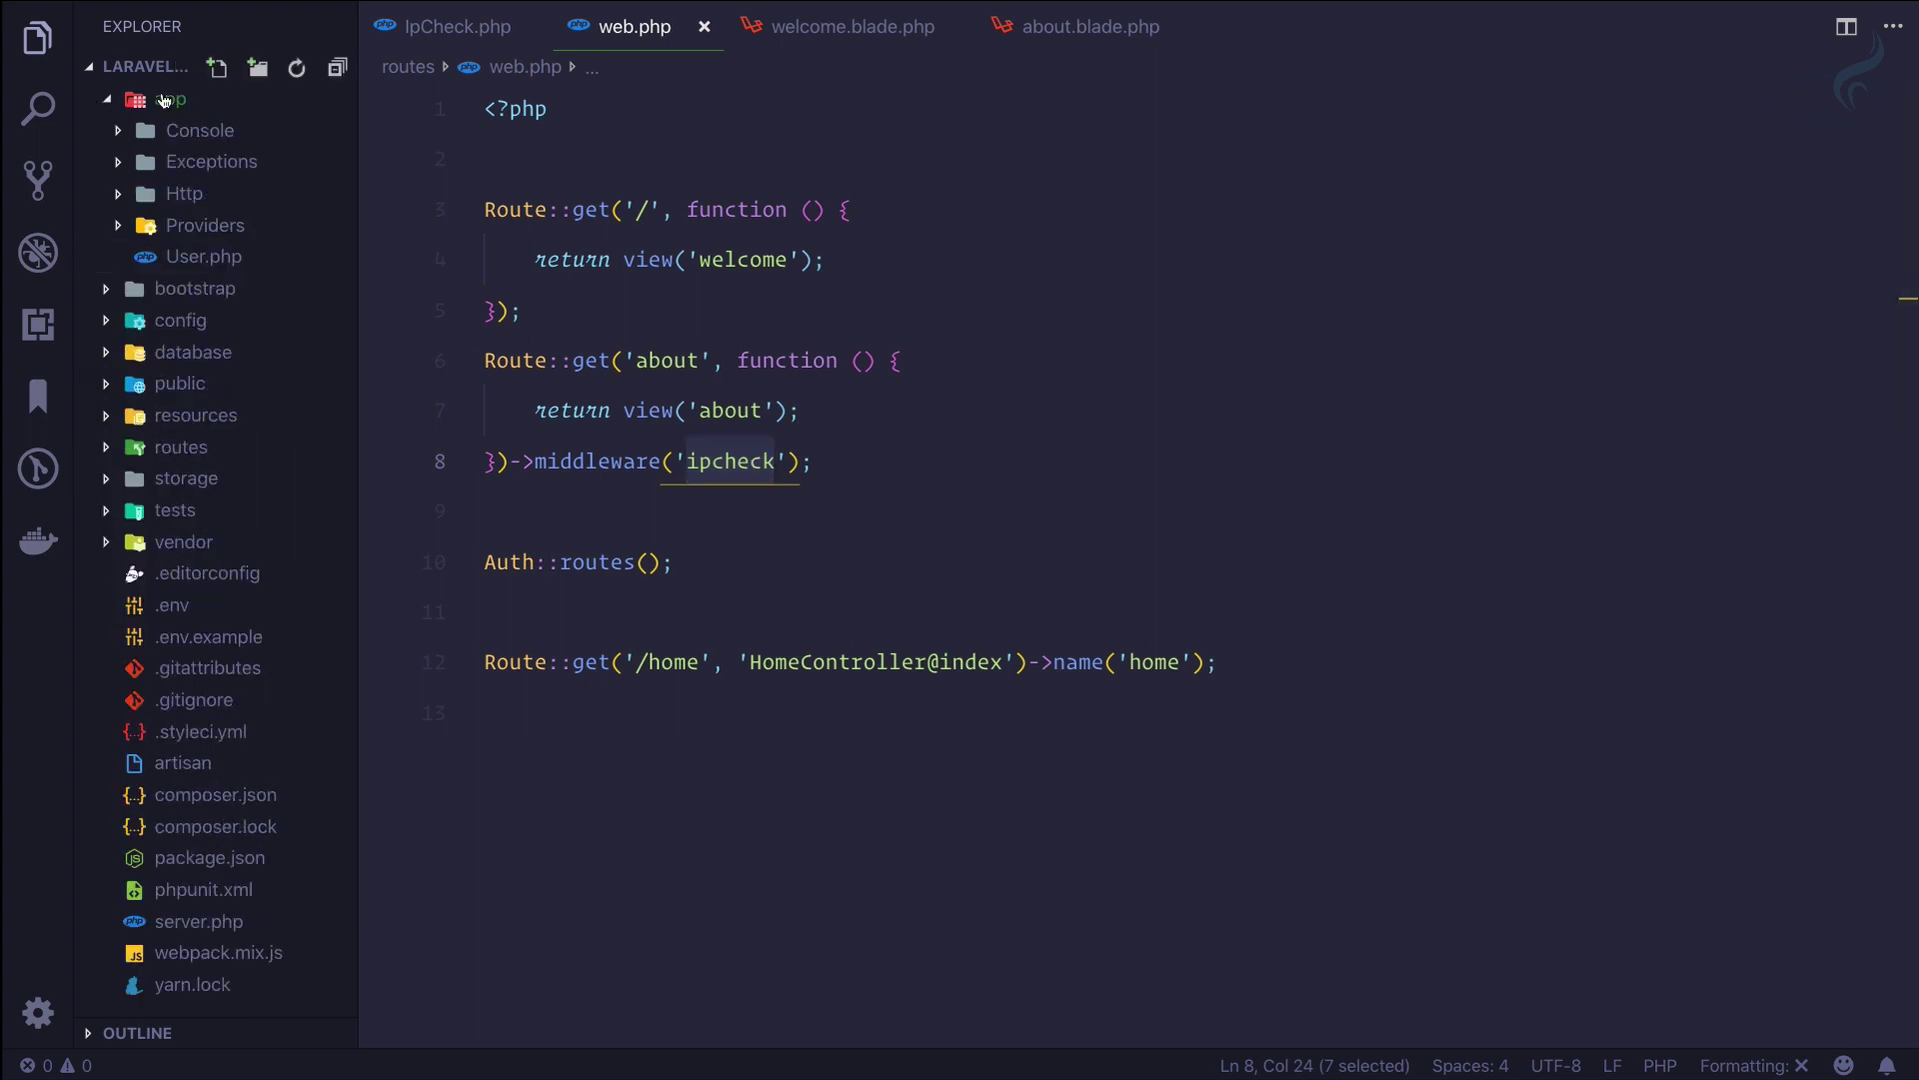
click(177, 195)
click(172, 263)
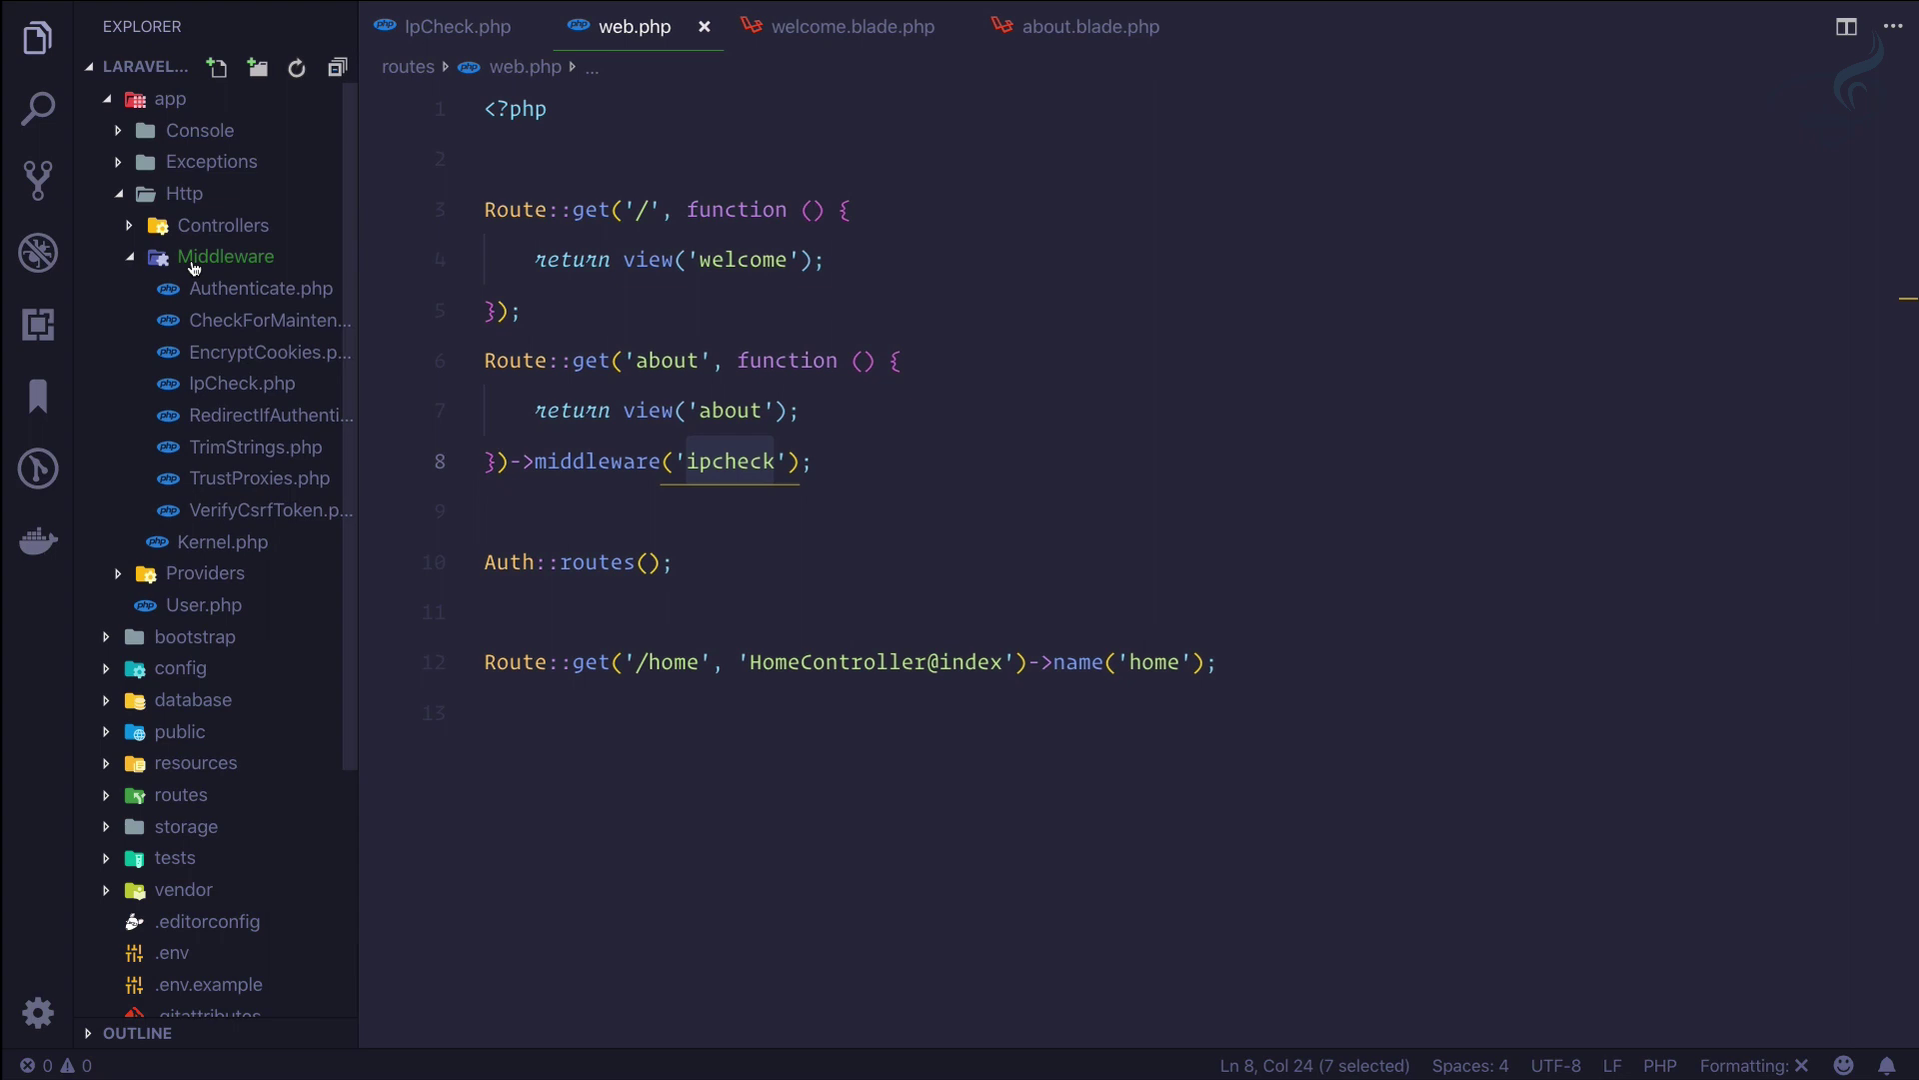
click(180, 263)
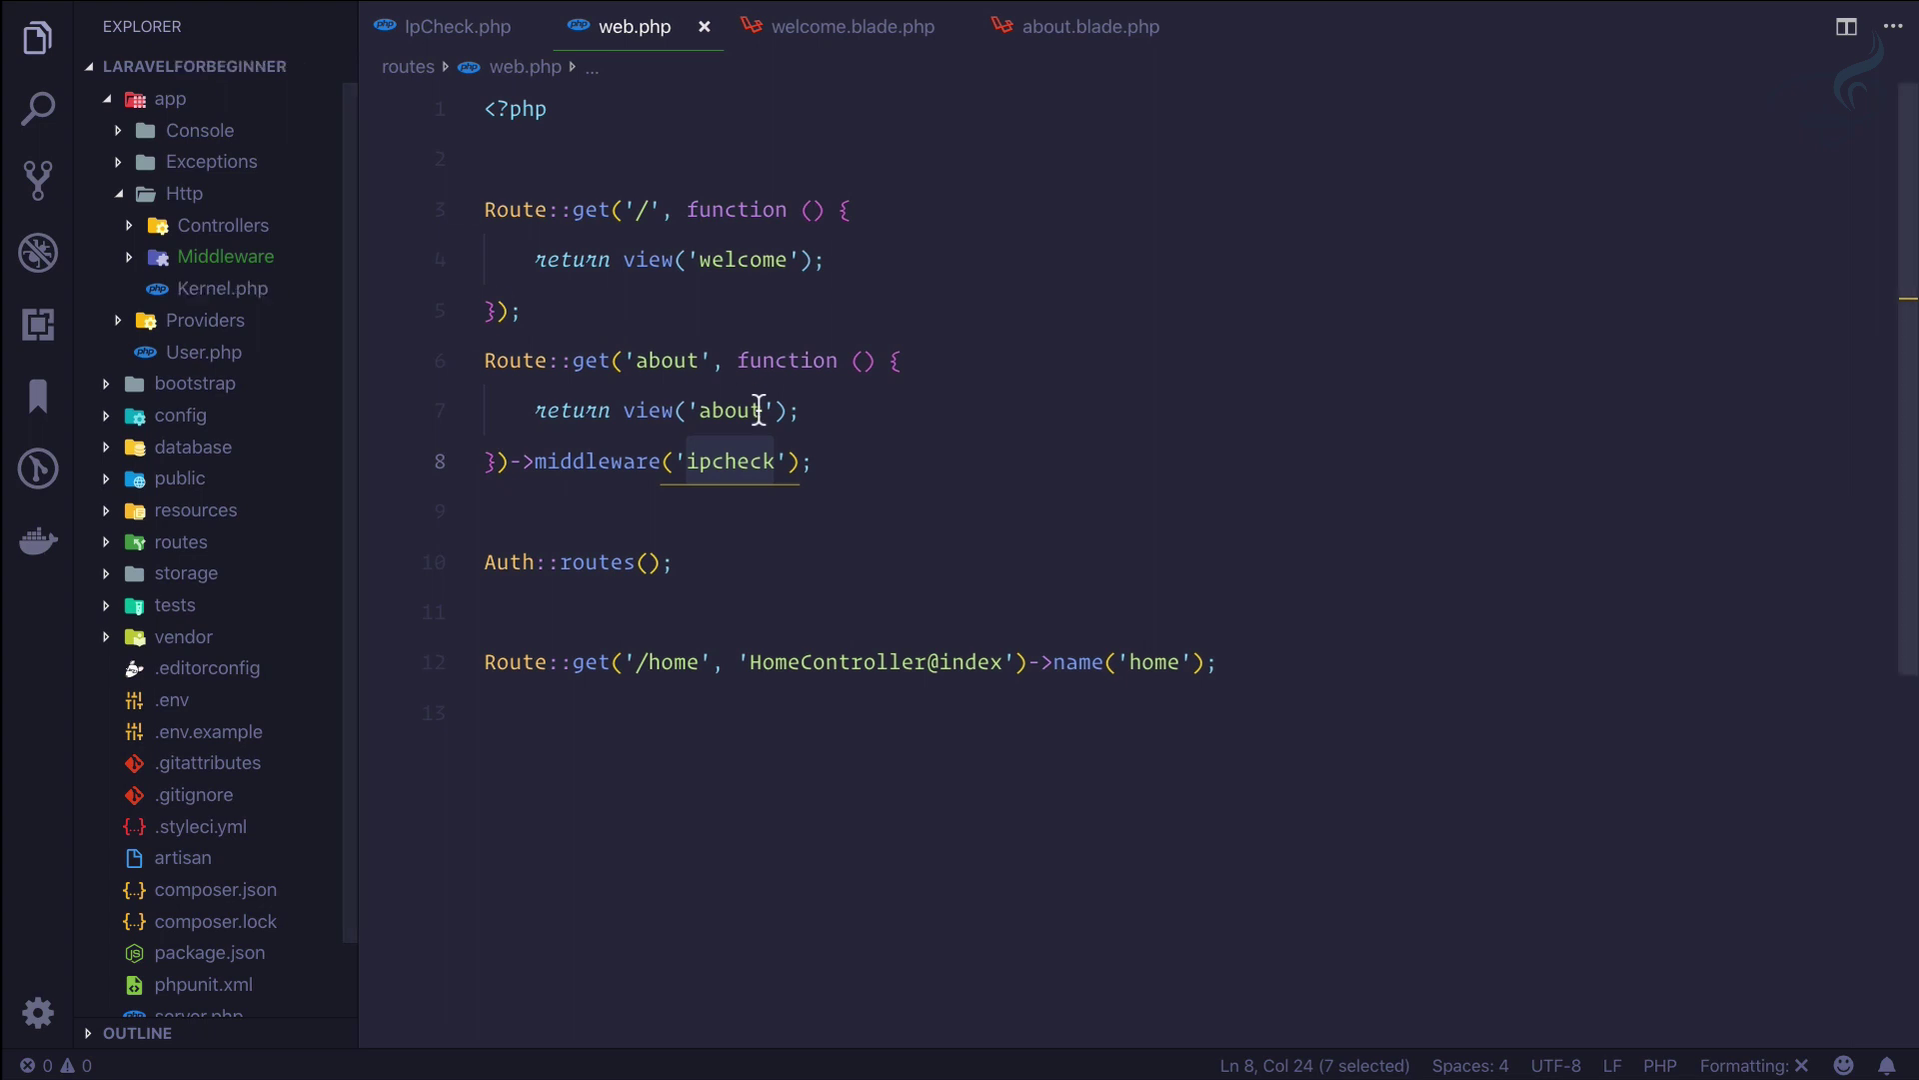
double_click(752, 478)
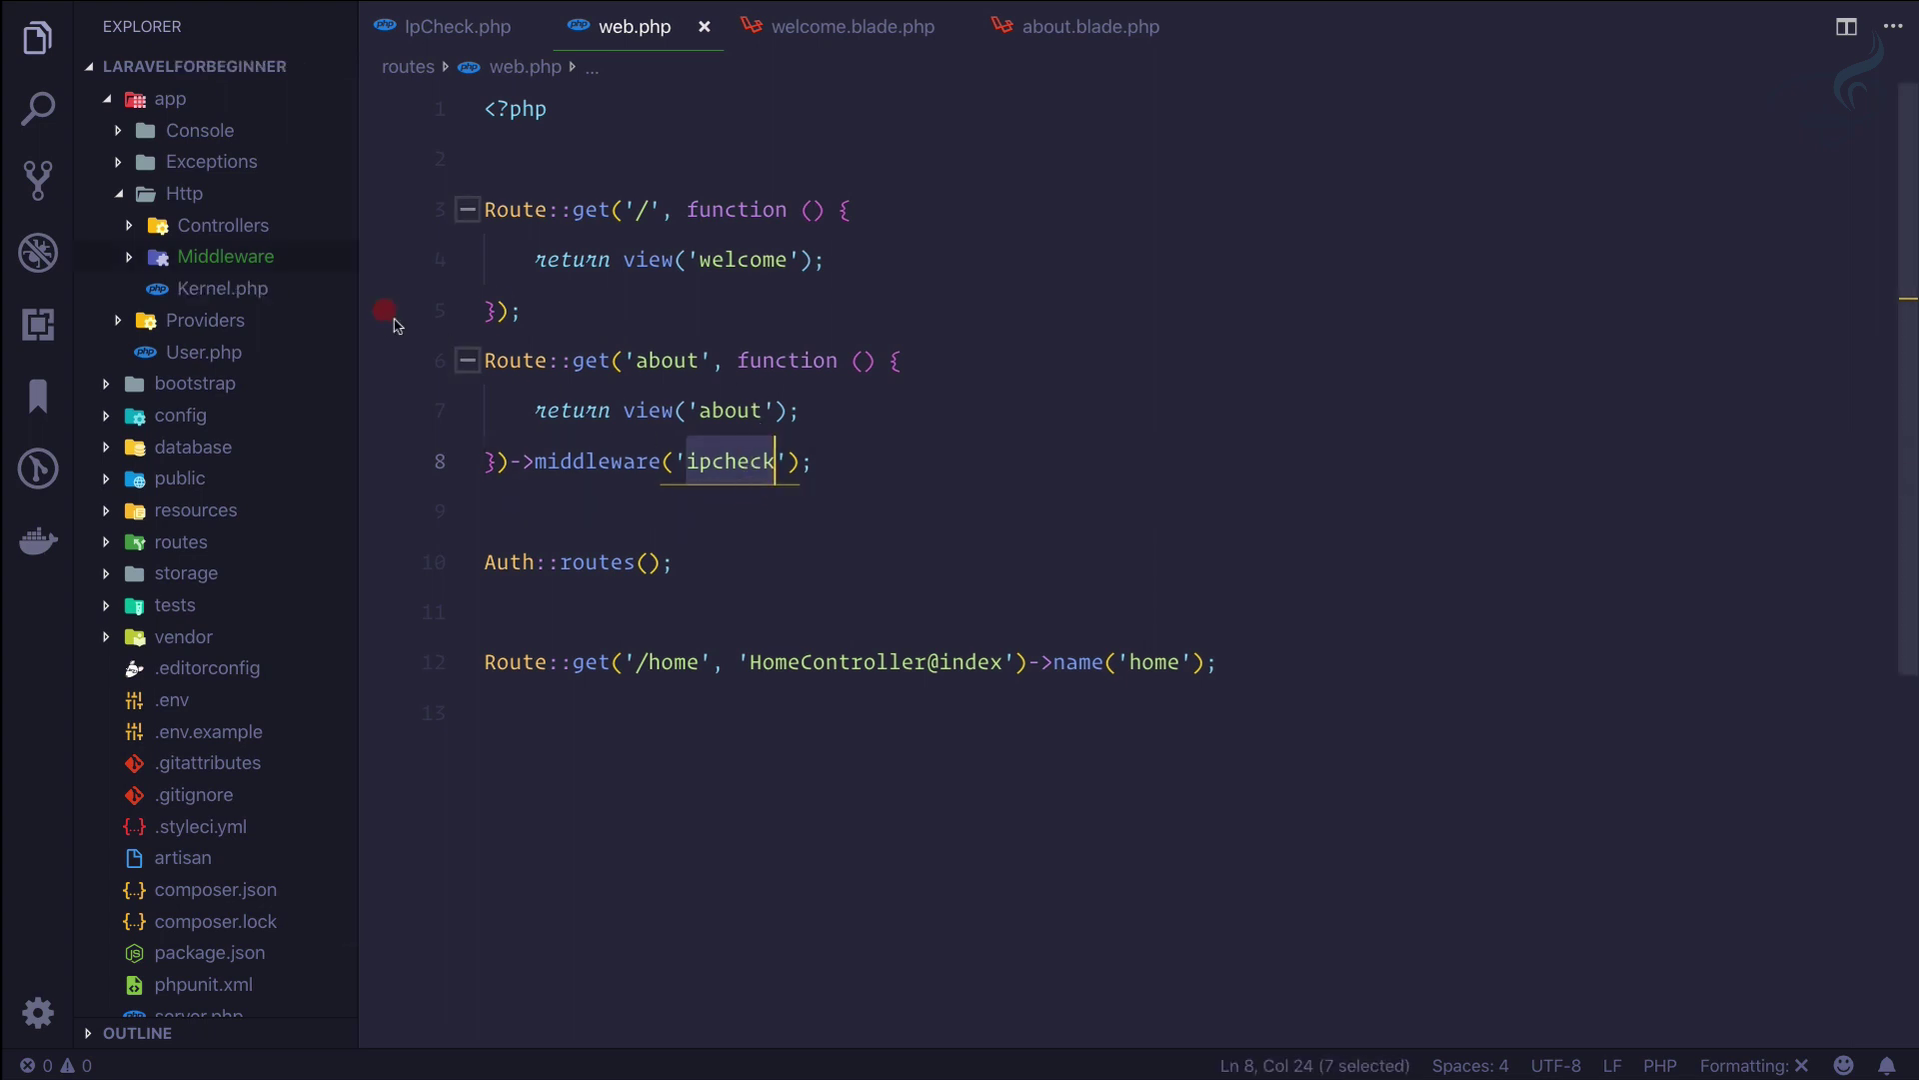
In Kernel.php, add an 'ipcheck' key on a new line after the 'verified' entry.
mouse_move(277, 302)
click(222, 288)
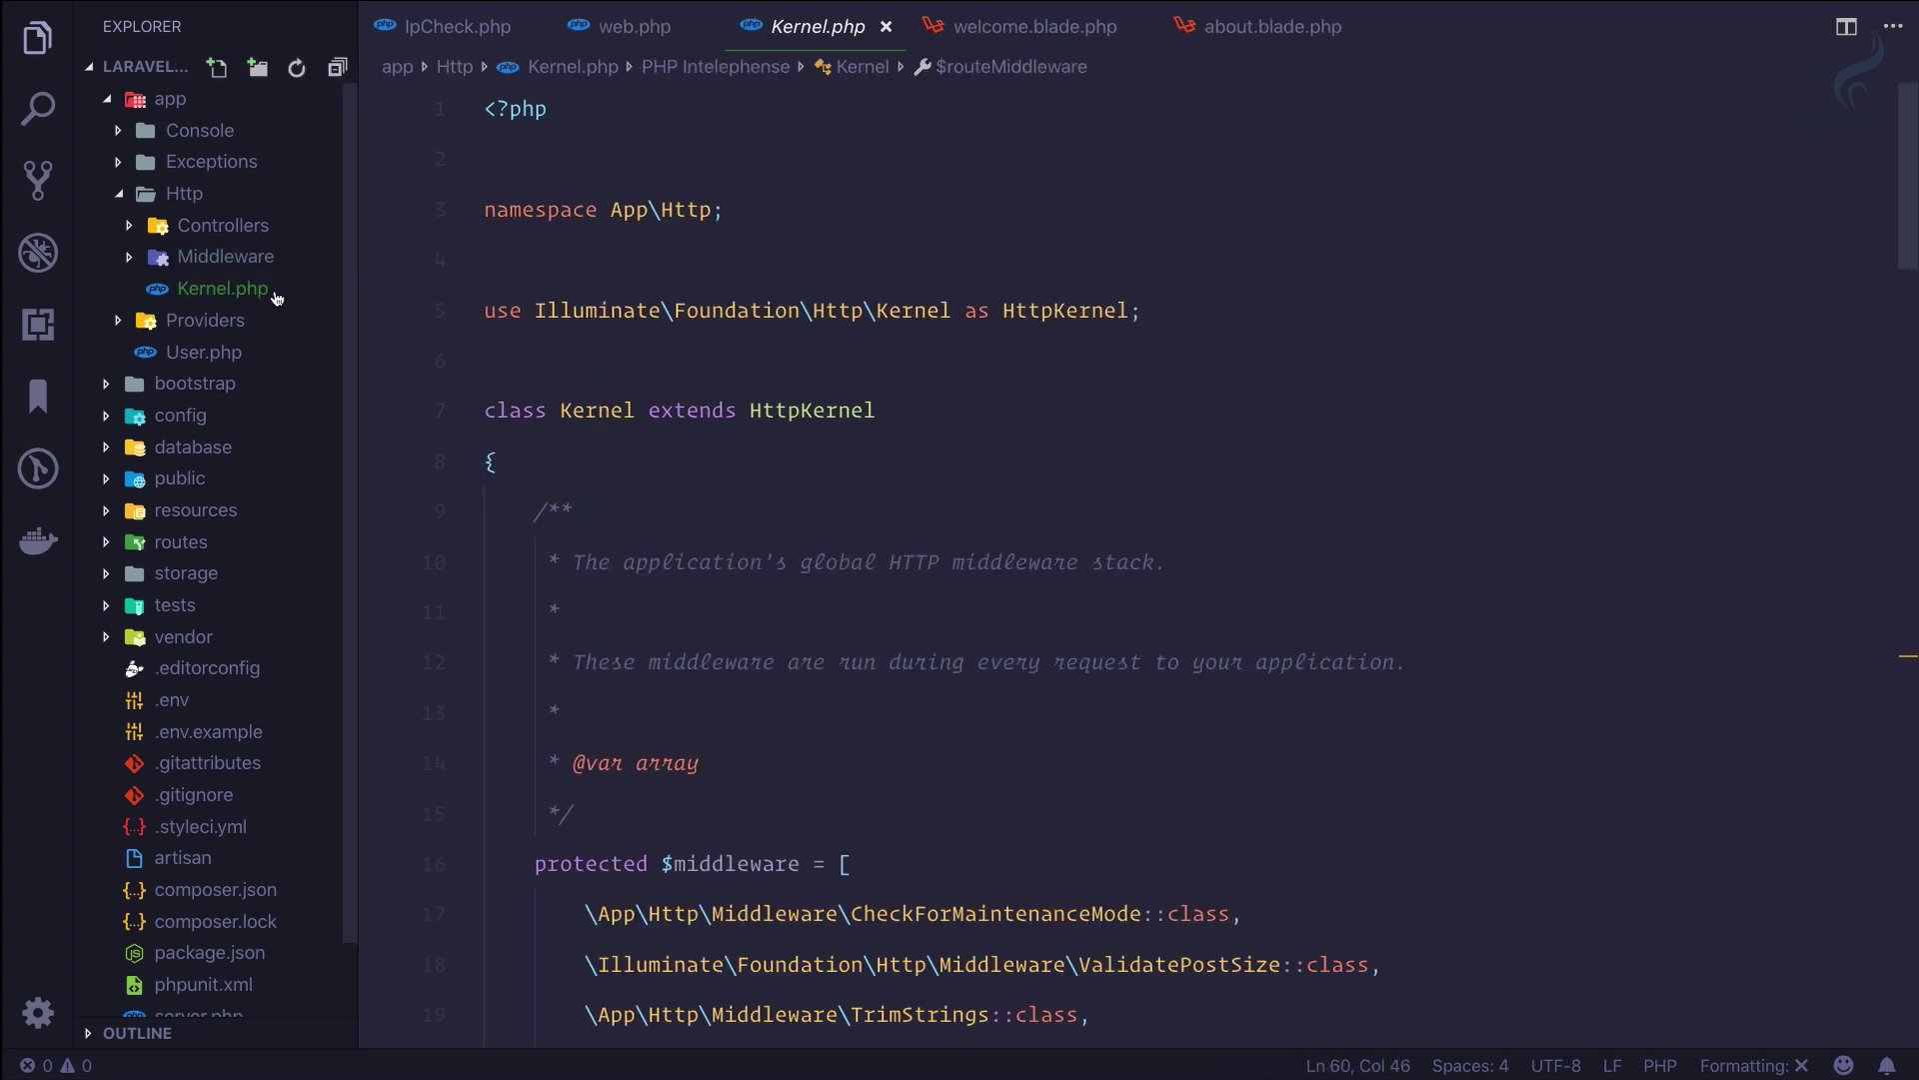
scroll(700, 571, down, 3)
scroll(701, 571, down, 4)
scroll(702, 572, down, 4)
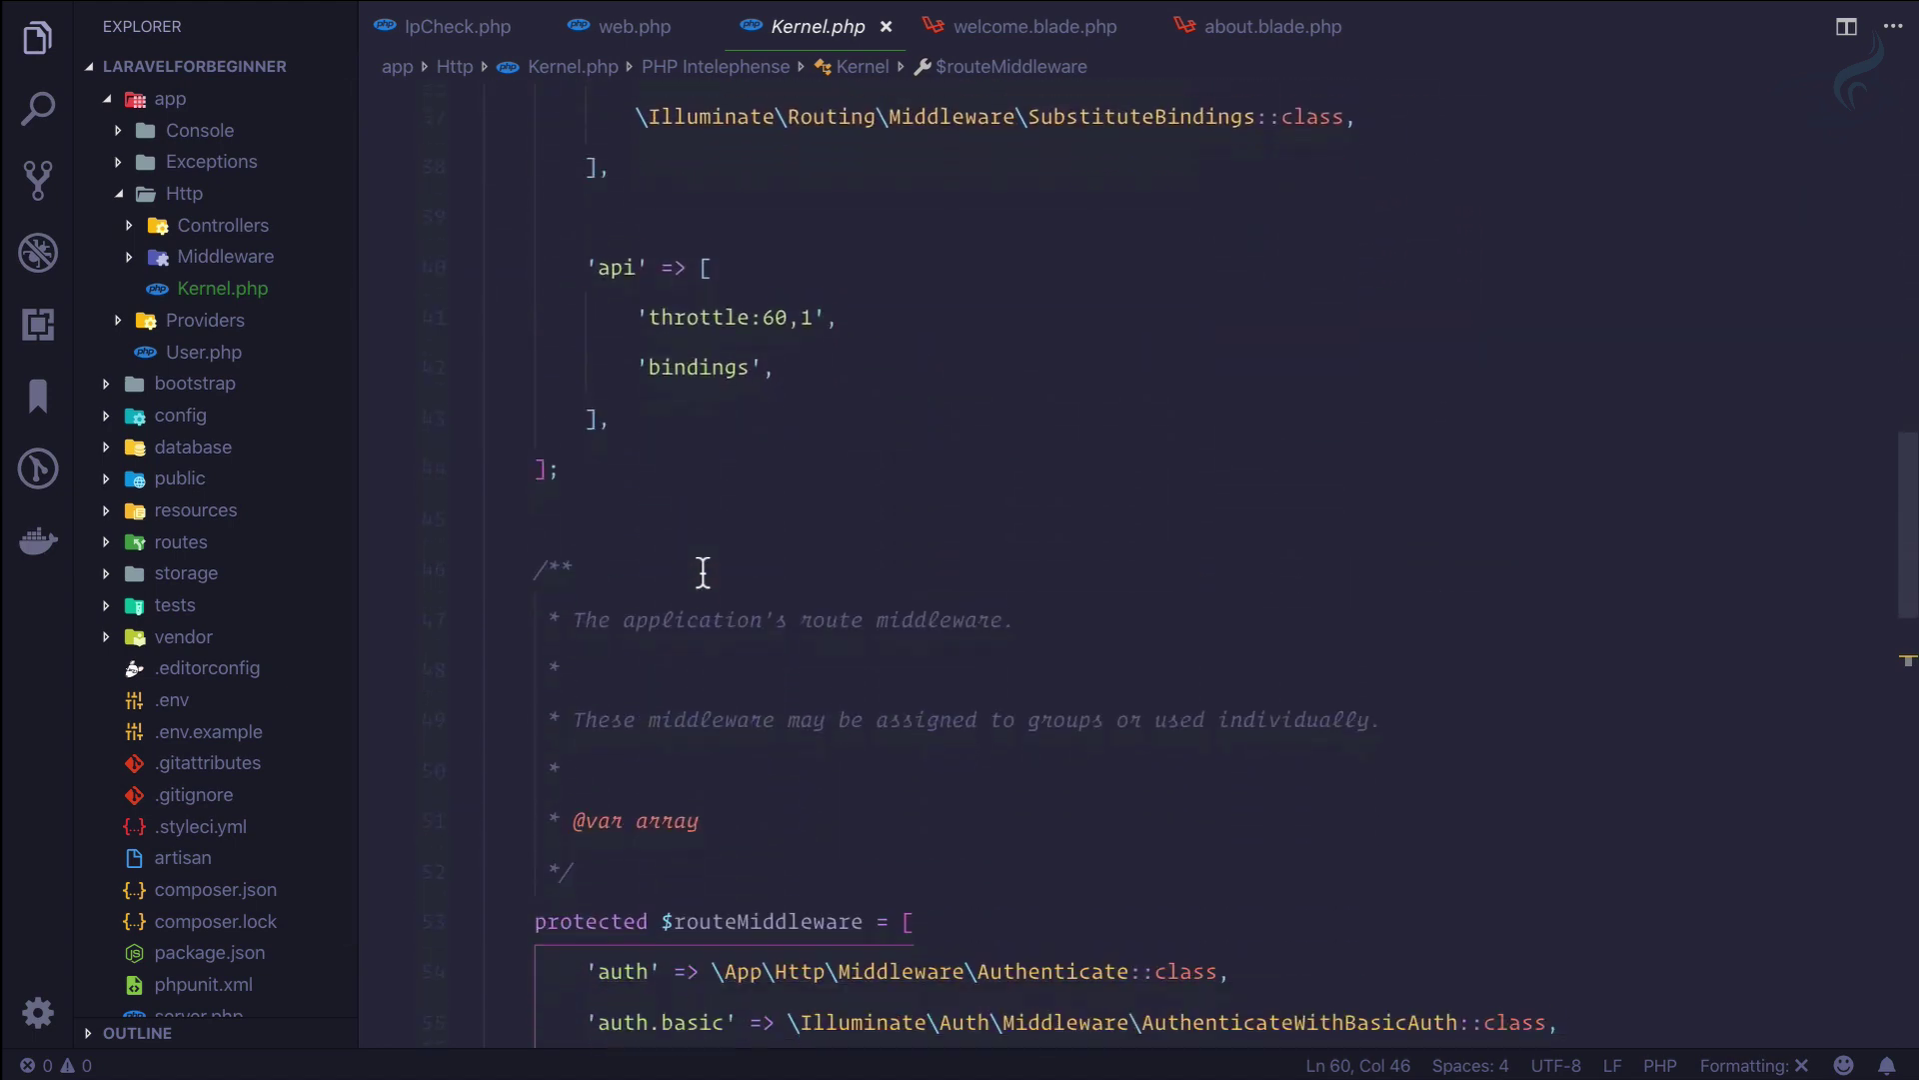
scroll(702, 571, down, 3)
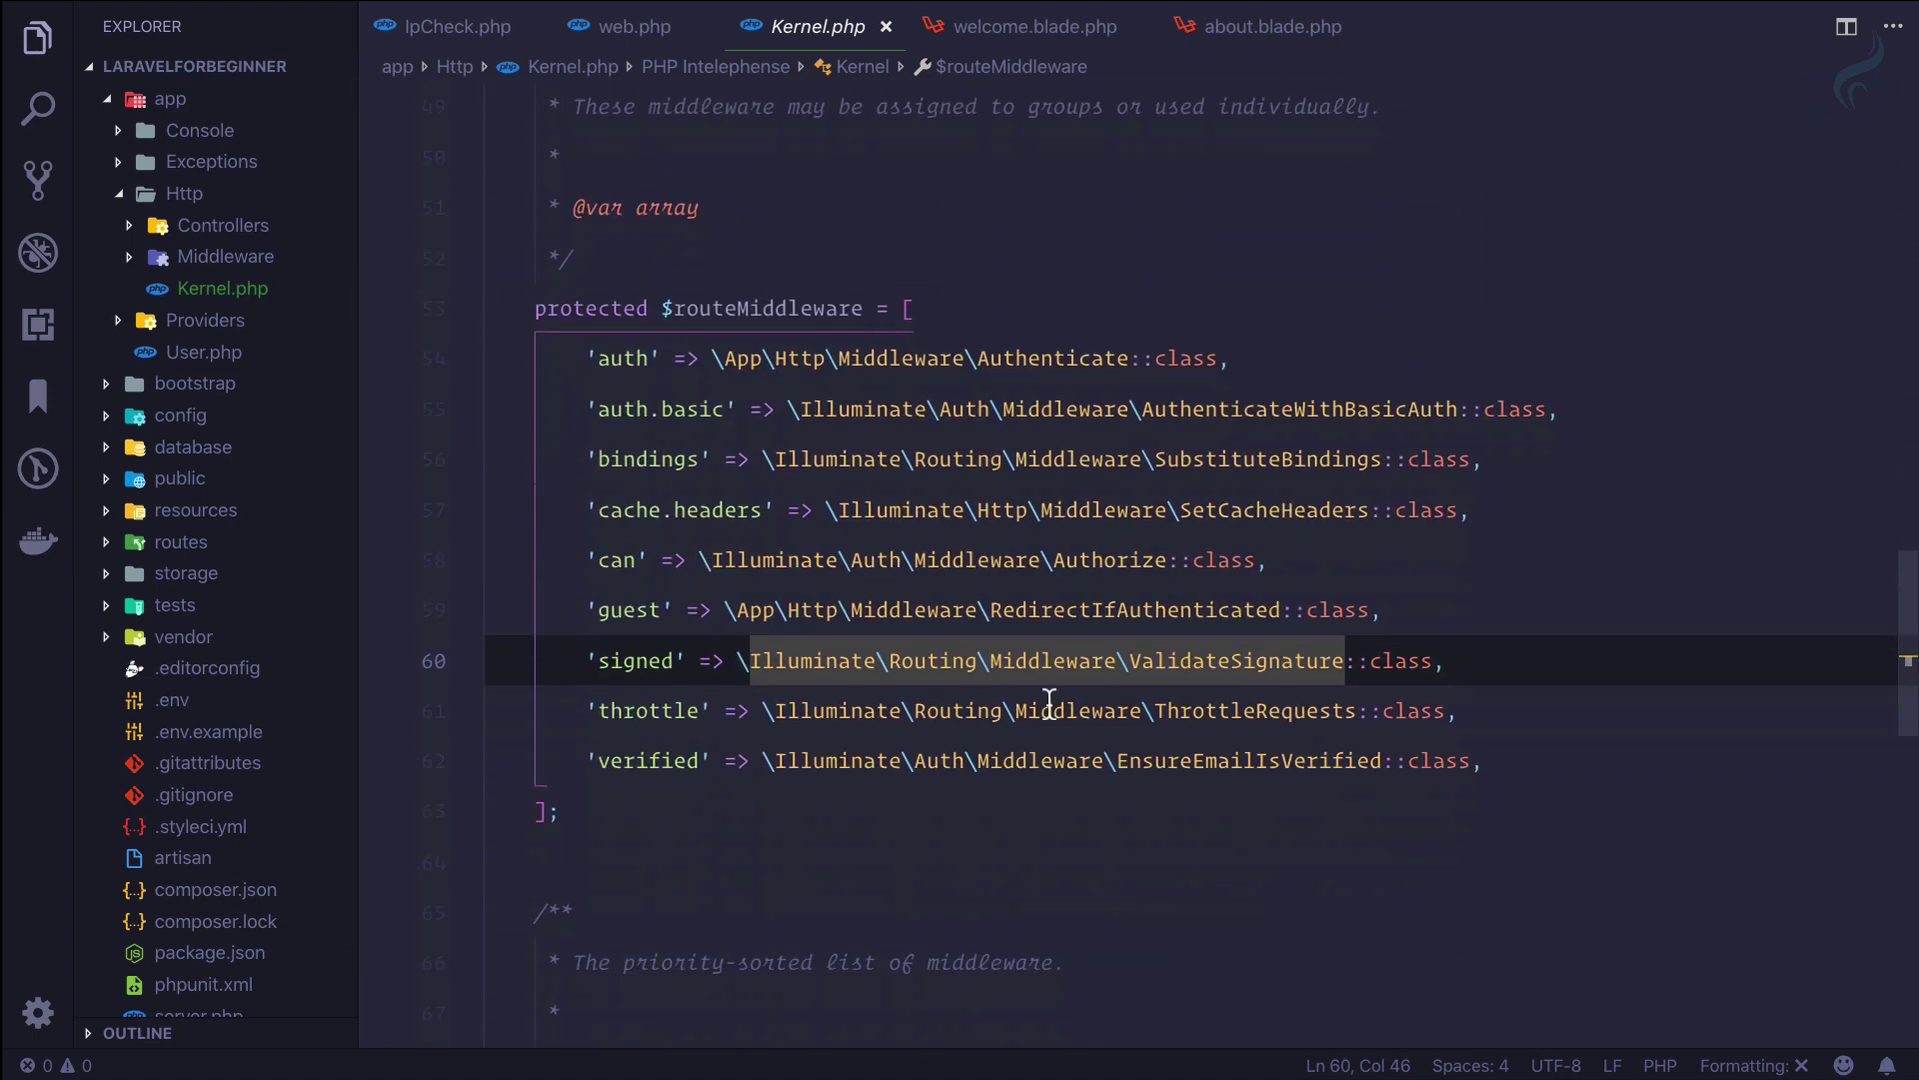
click(1508, 764)
key(Return)
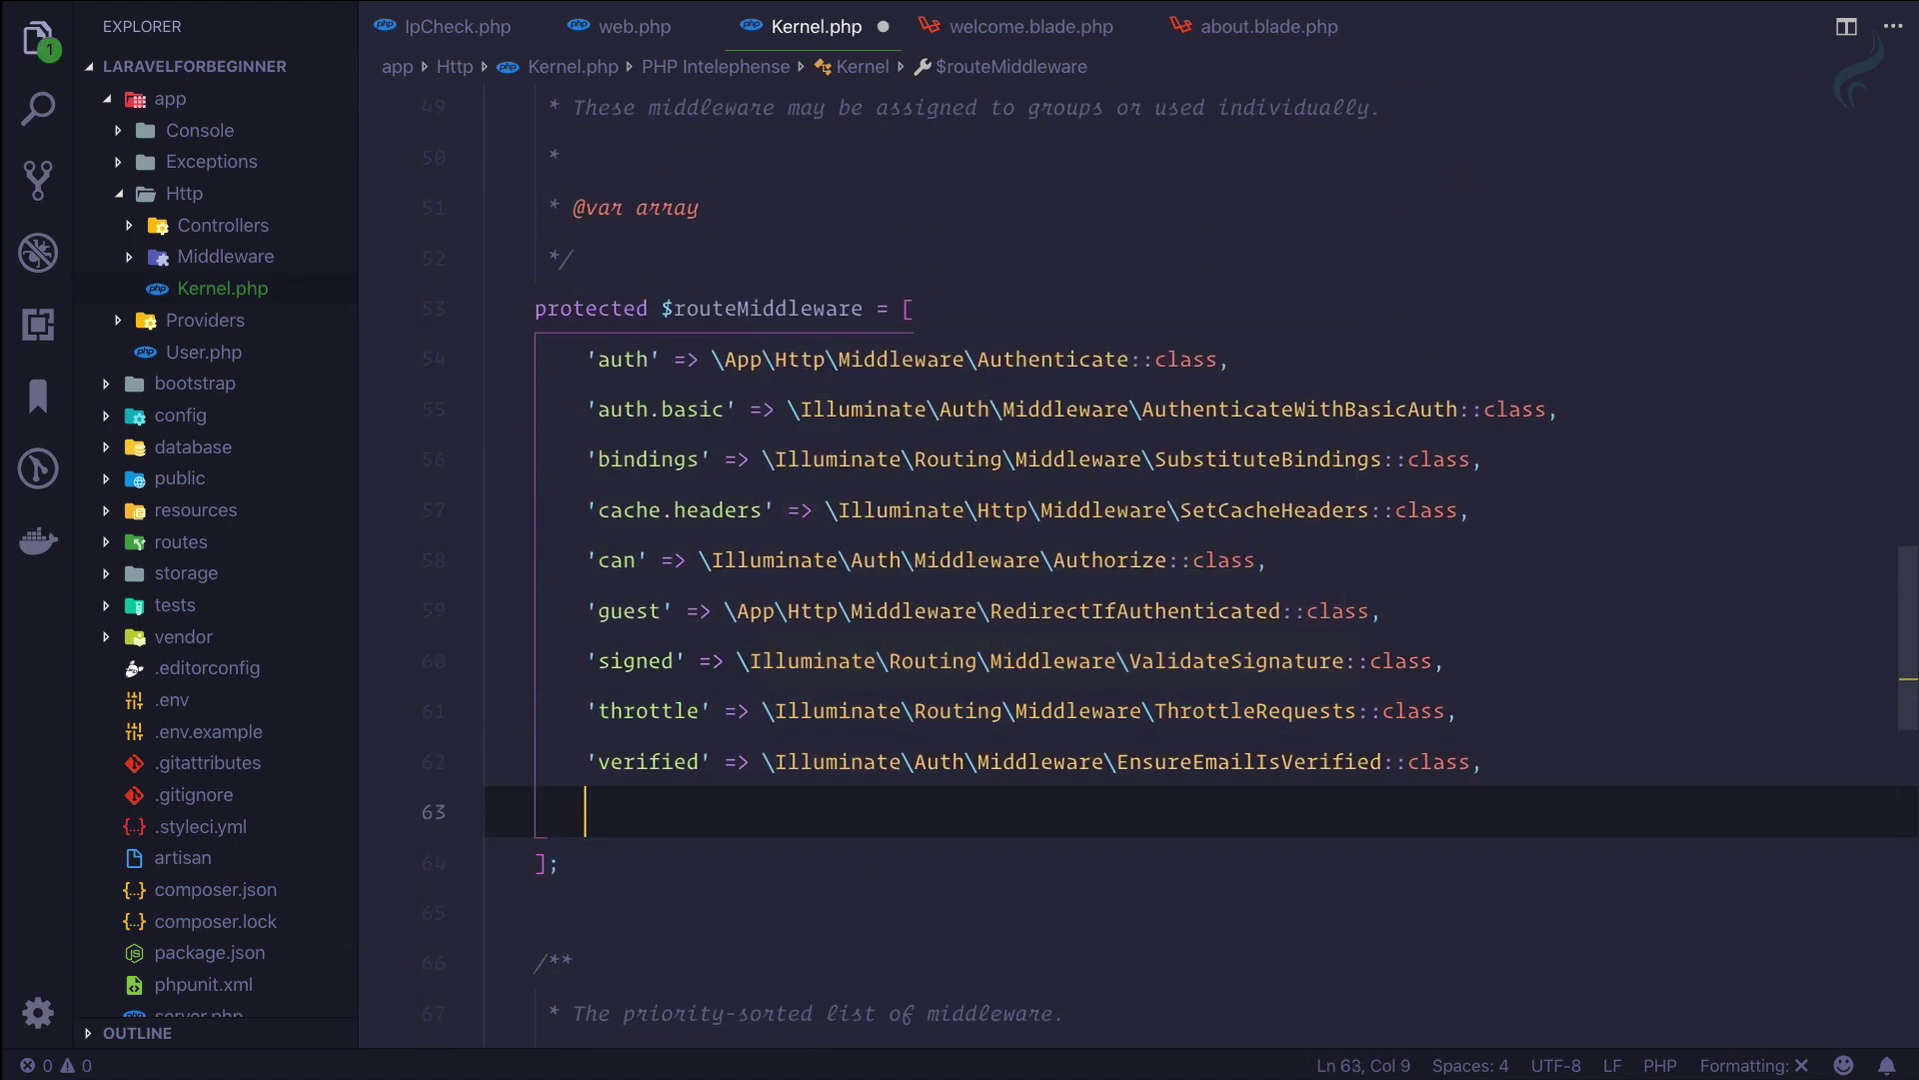
text(;ipcheck)
key(Down)
key(Up)
key(ctrl+shift+Left)
text(')
key(Left)
key(Left)
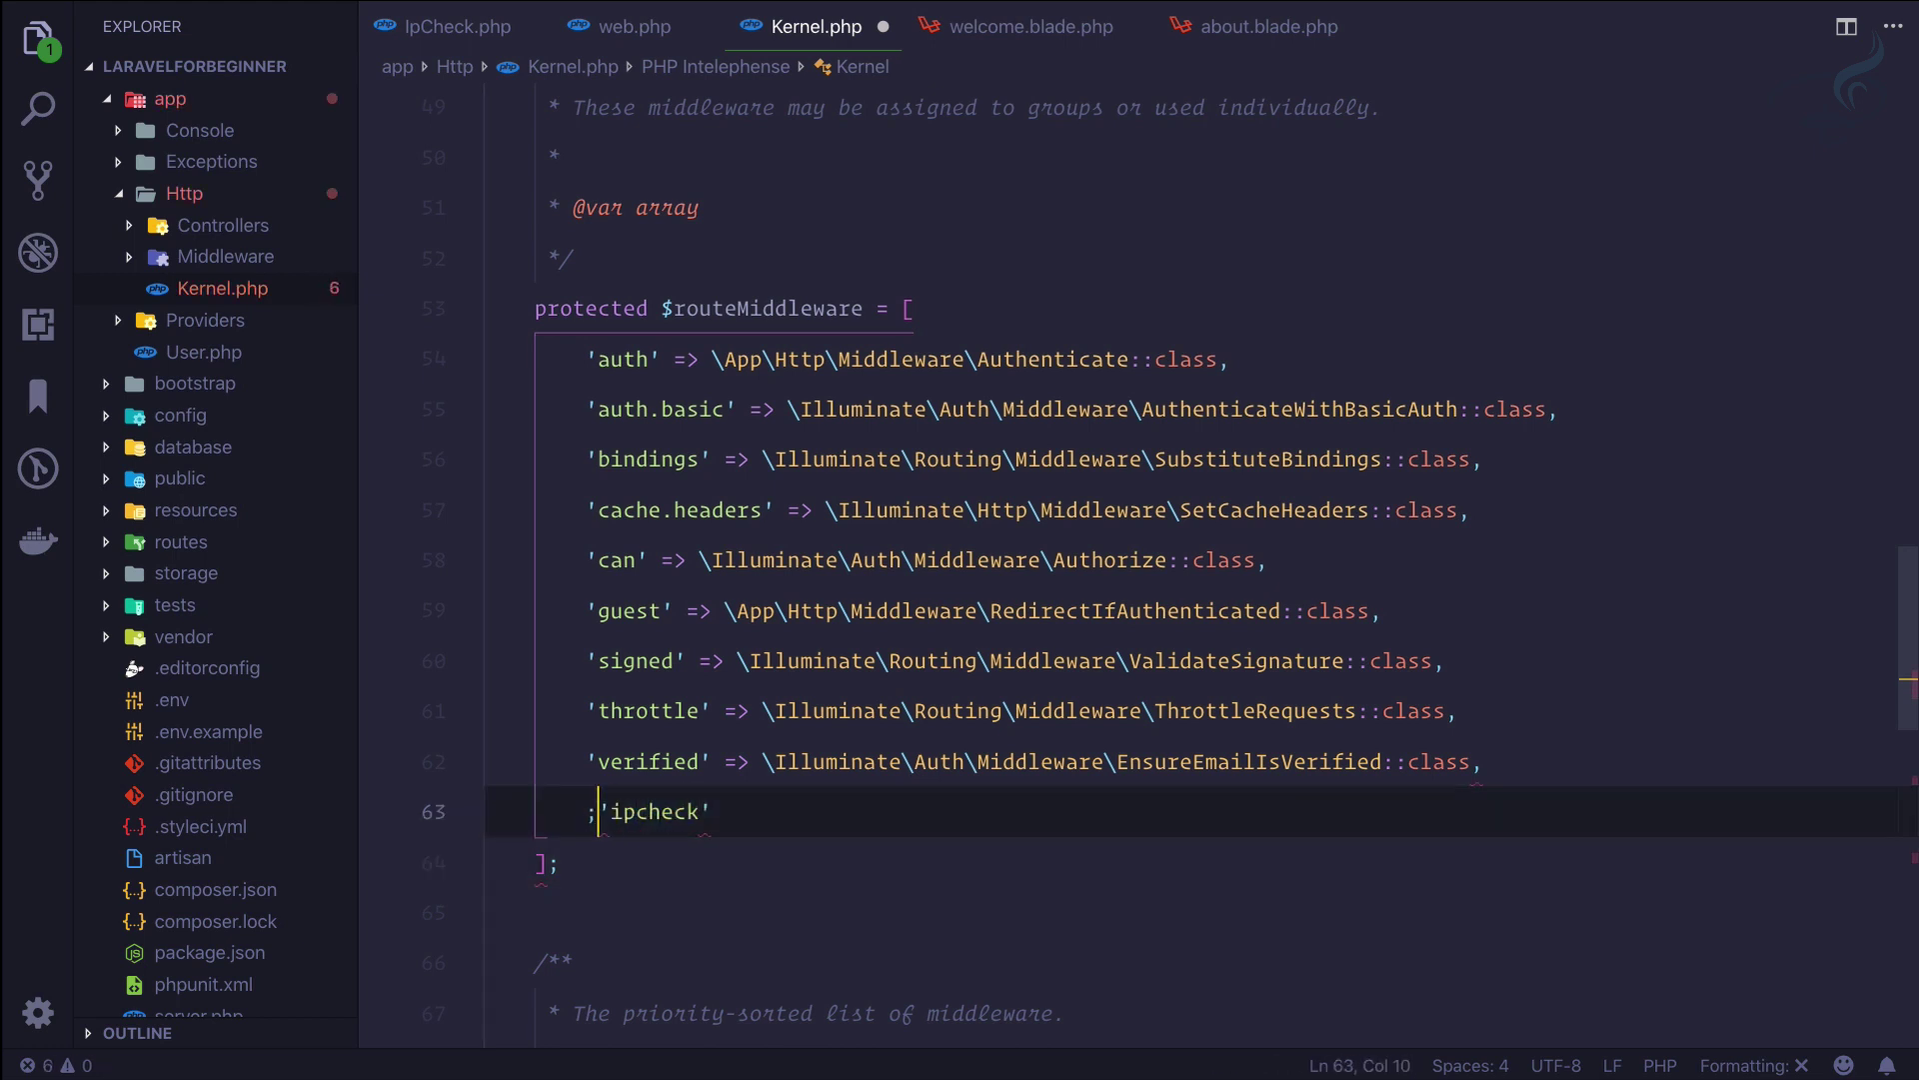
key(BackSpace)
key(End)
text(=> \App\Htt)
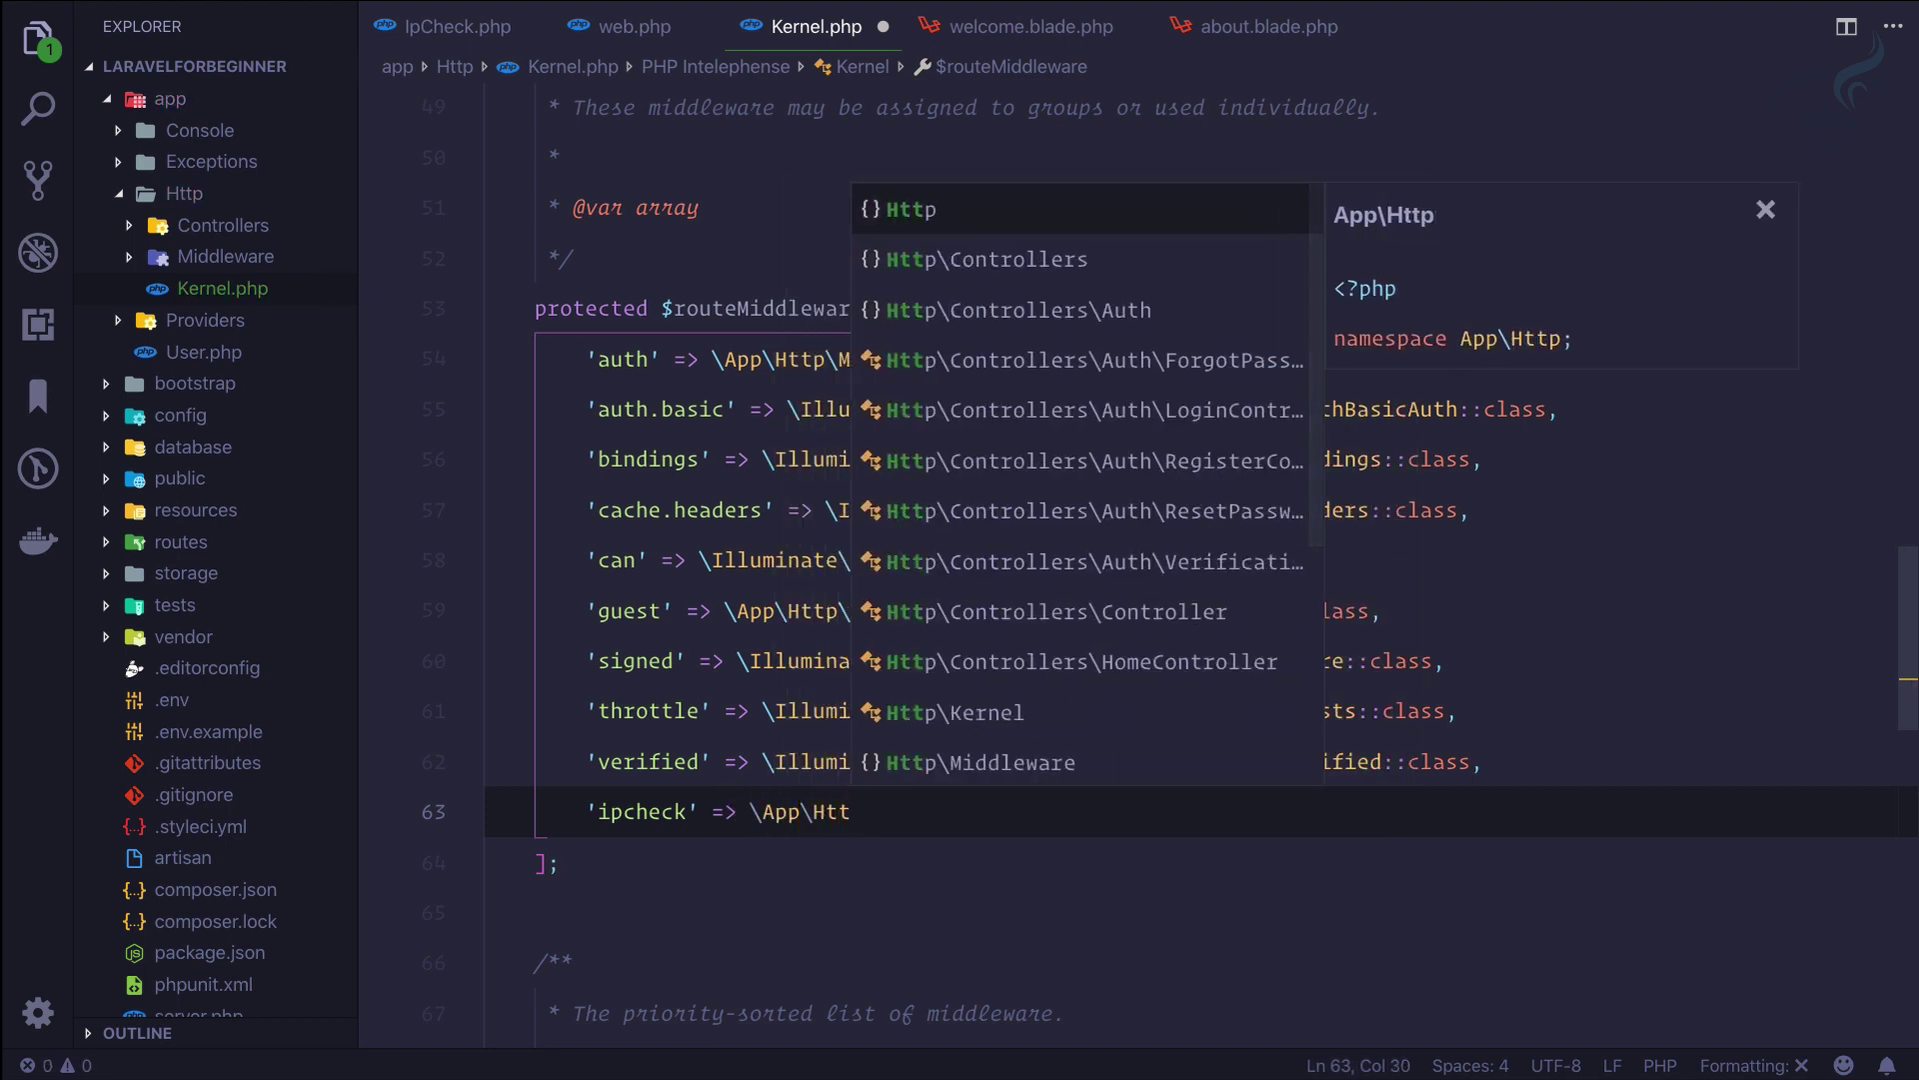
Complete the entry's value as \App\Http\Middleware\IpCheck::class using code suggestions.
key(Down)
key(Up)
key(Up)
key(Return)
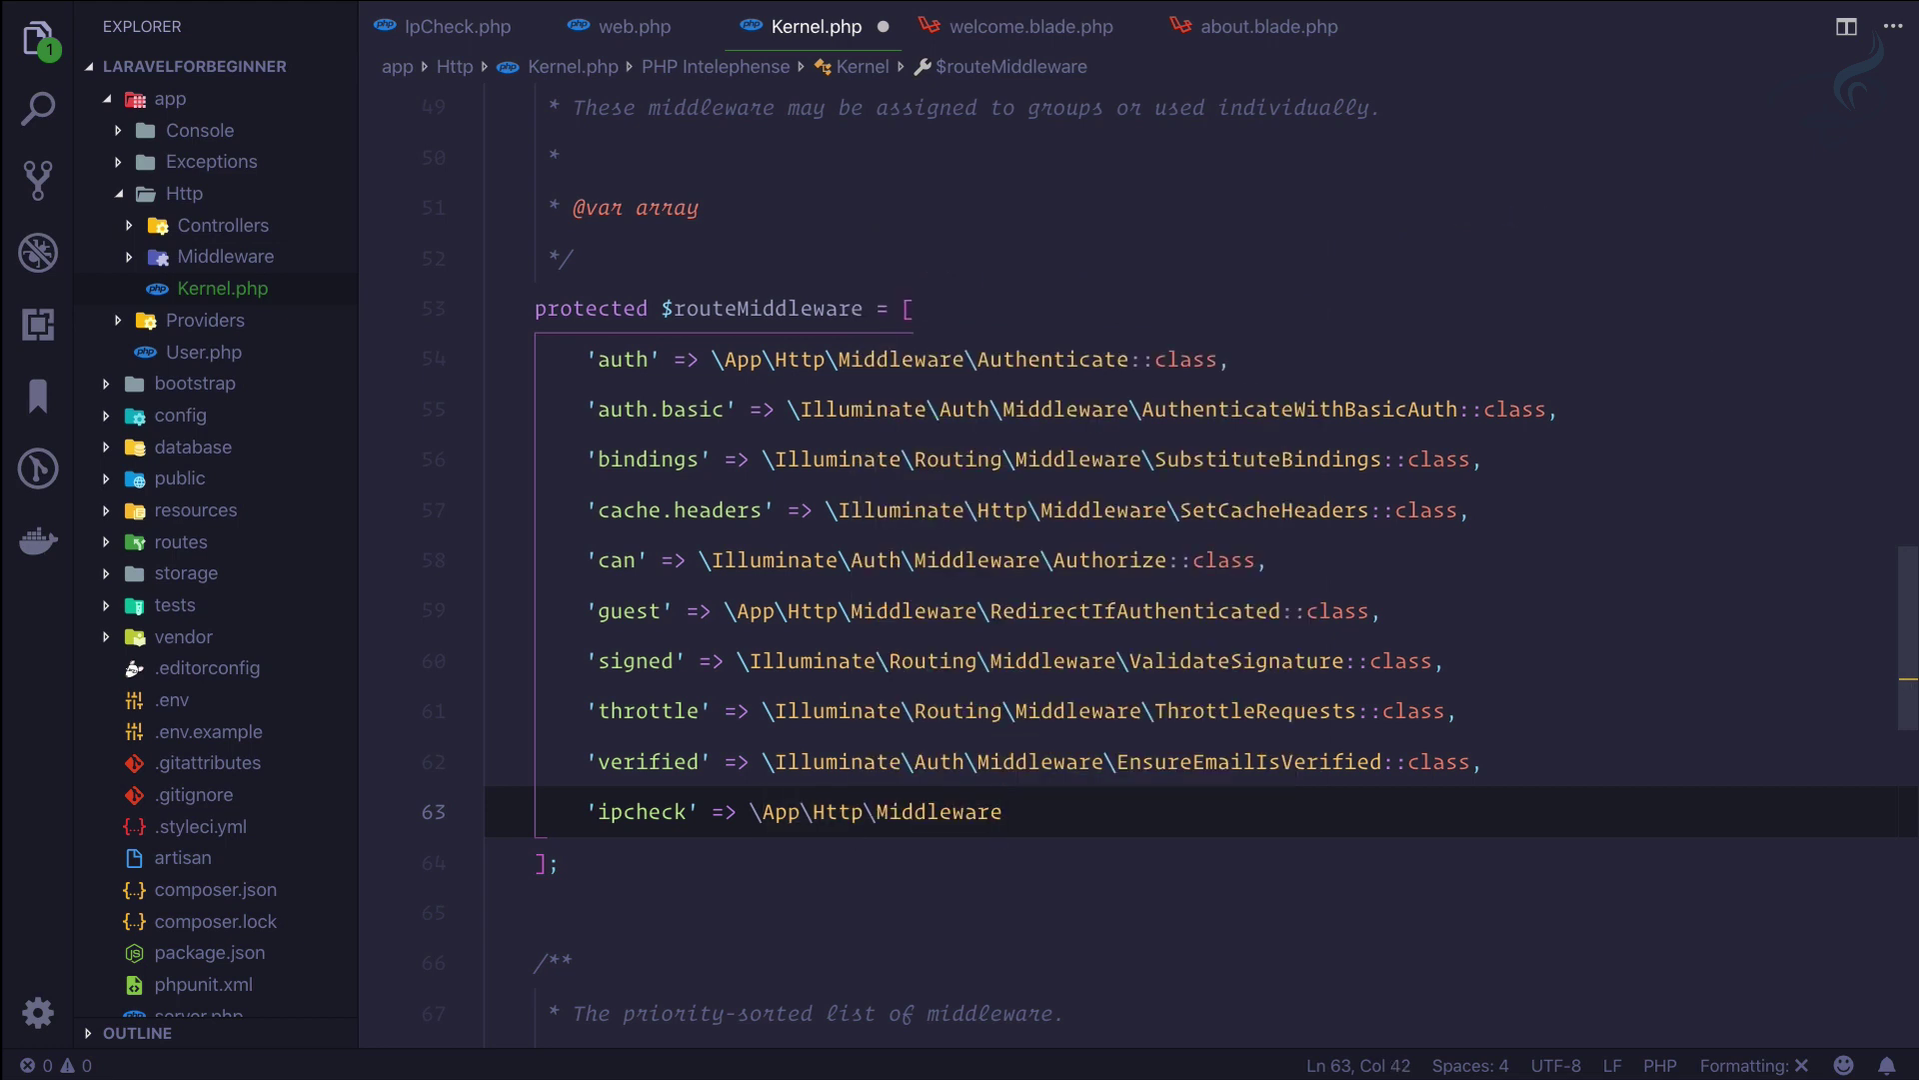
text(\)
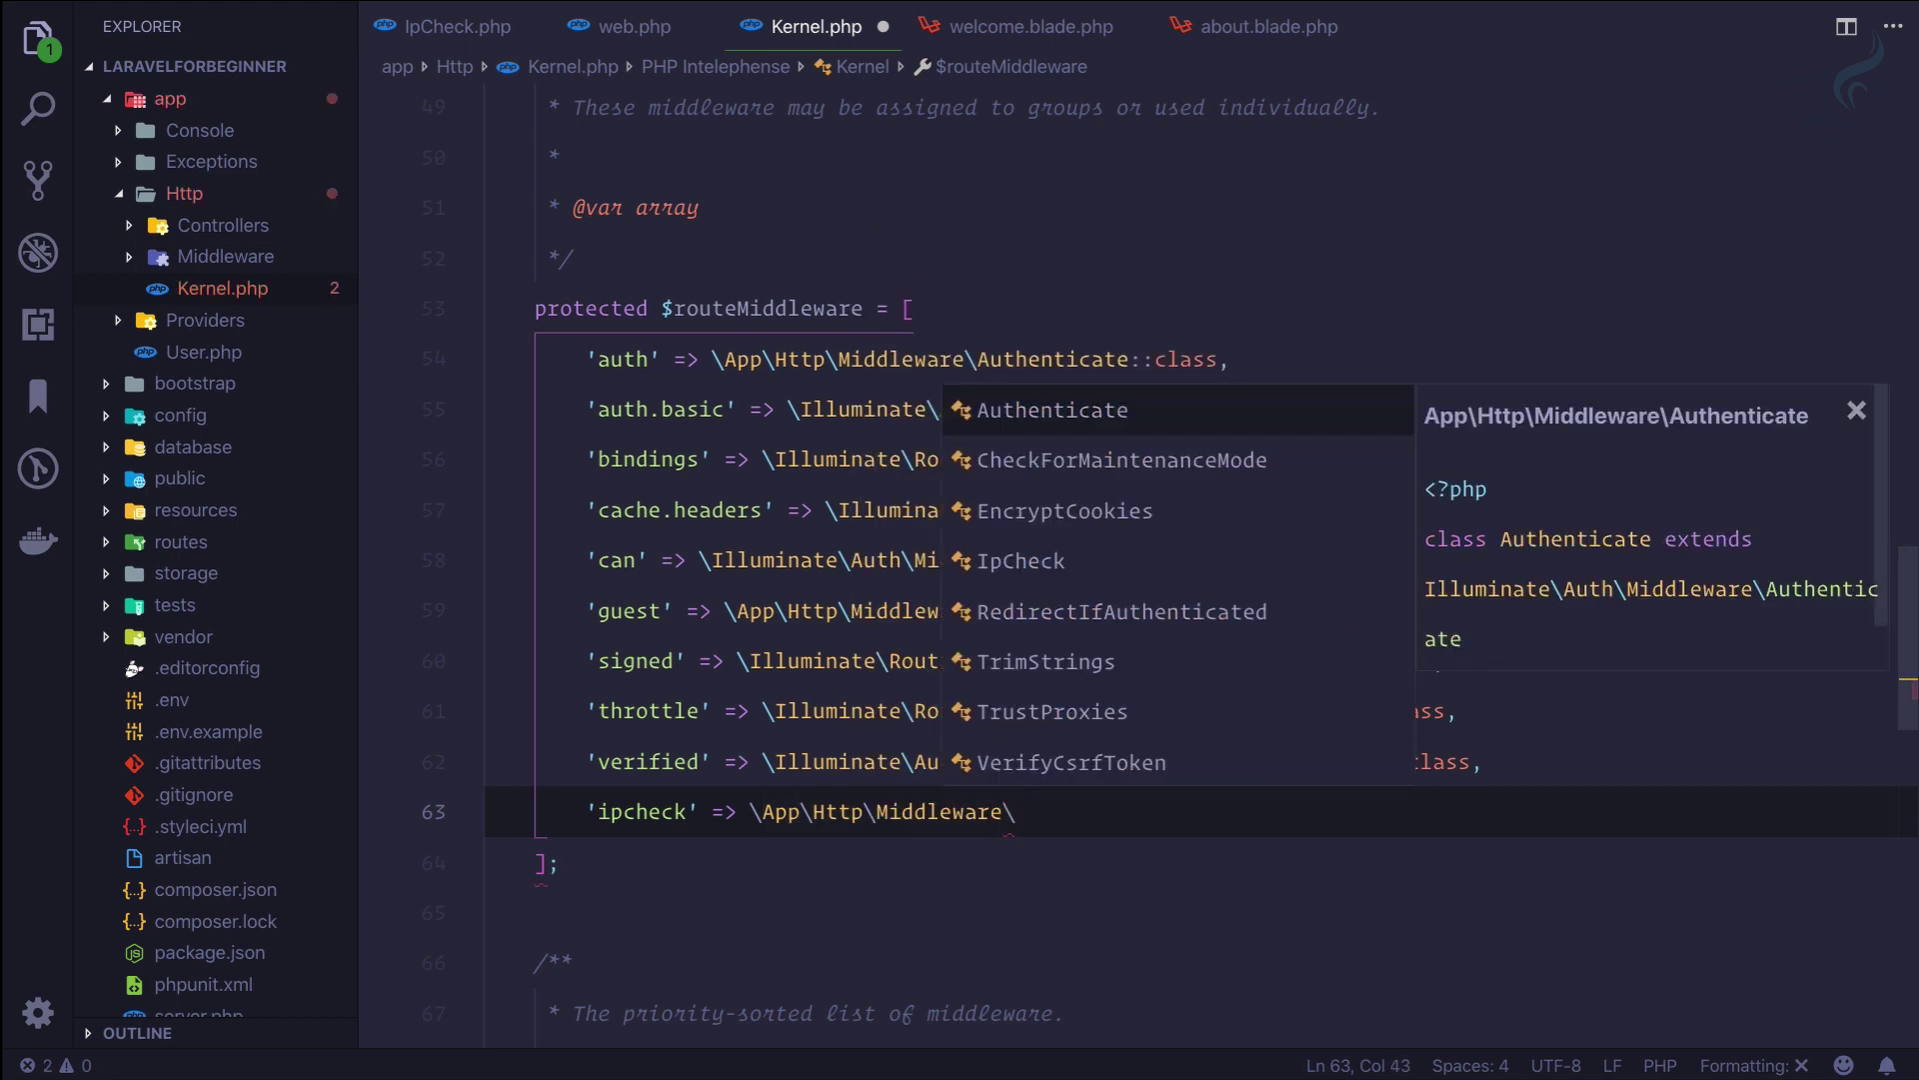
text(I)
key(Return)
text(::class)
key(Up)
key(End)
key(Down)
text(,)
Save Kernel.php and reload localhost:8000/about to confirm the About page displays.
key(ctrl+s)
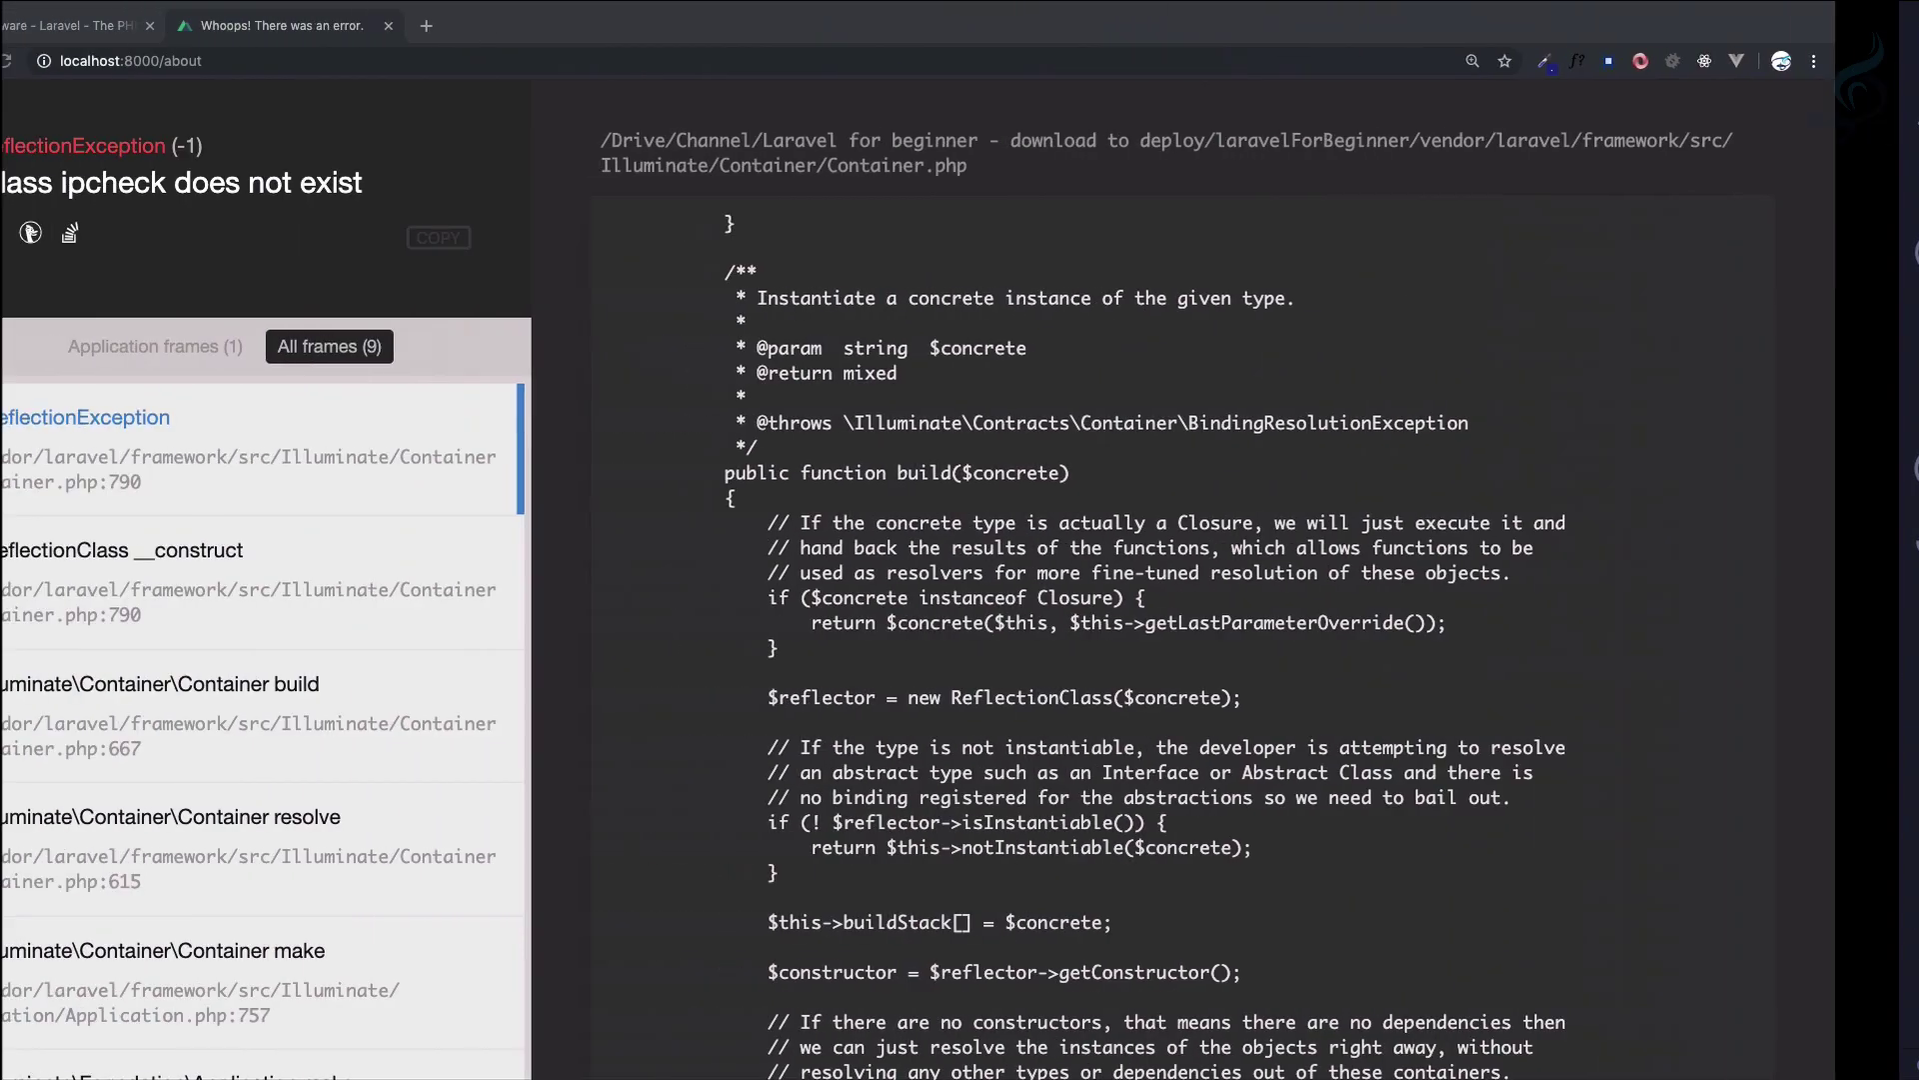
key(ctrl+r)
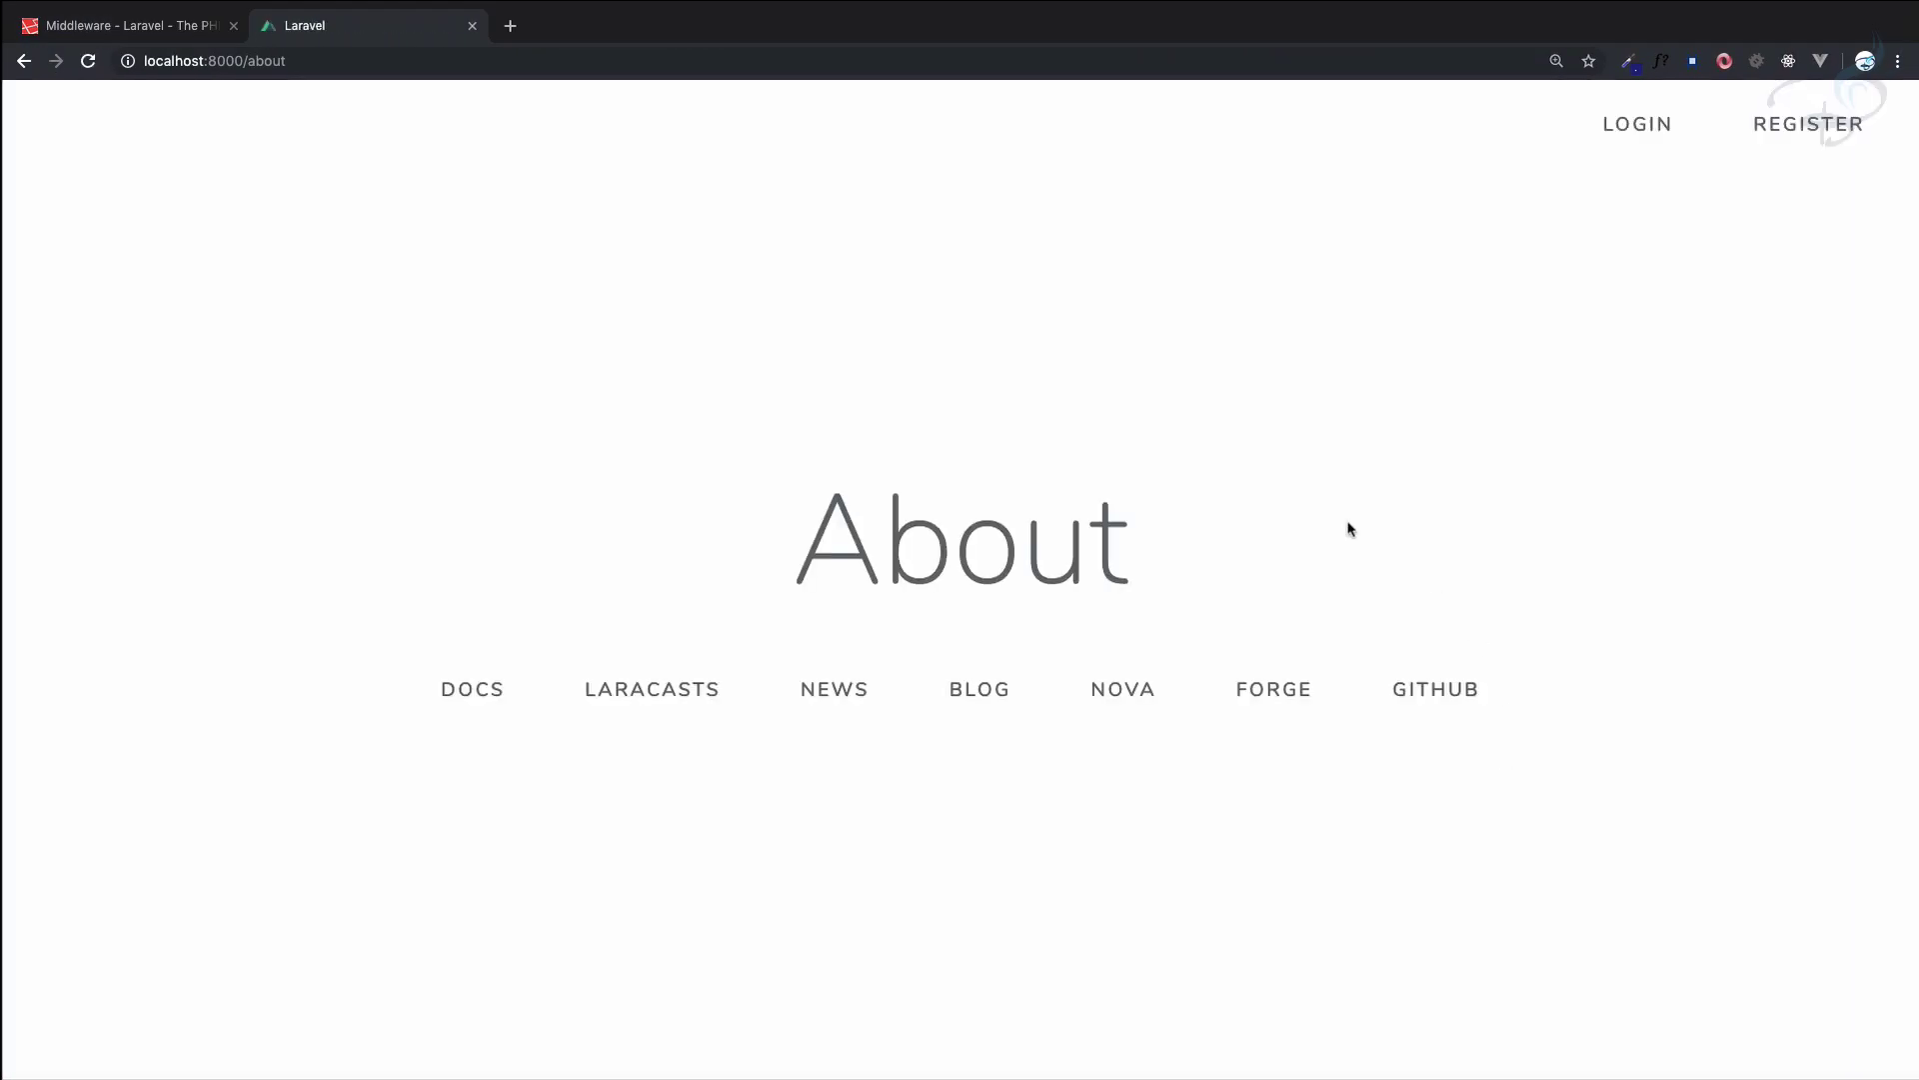
drag(769, 532, 1161, 554)
click(1062, 418)
Edit IpCheck.php so the allowed IP reads '127.0.0.0', then save it.
click(457, 26)
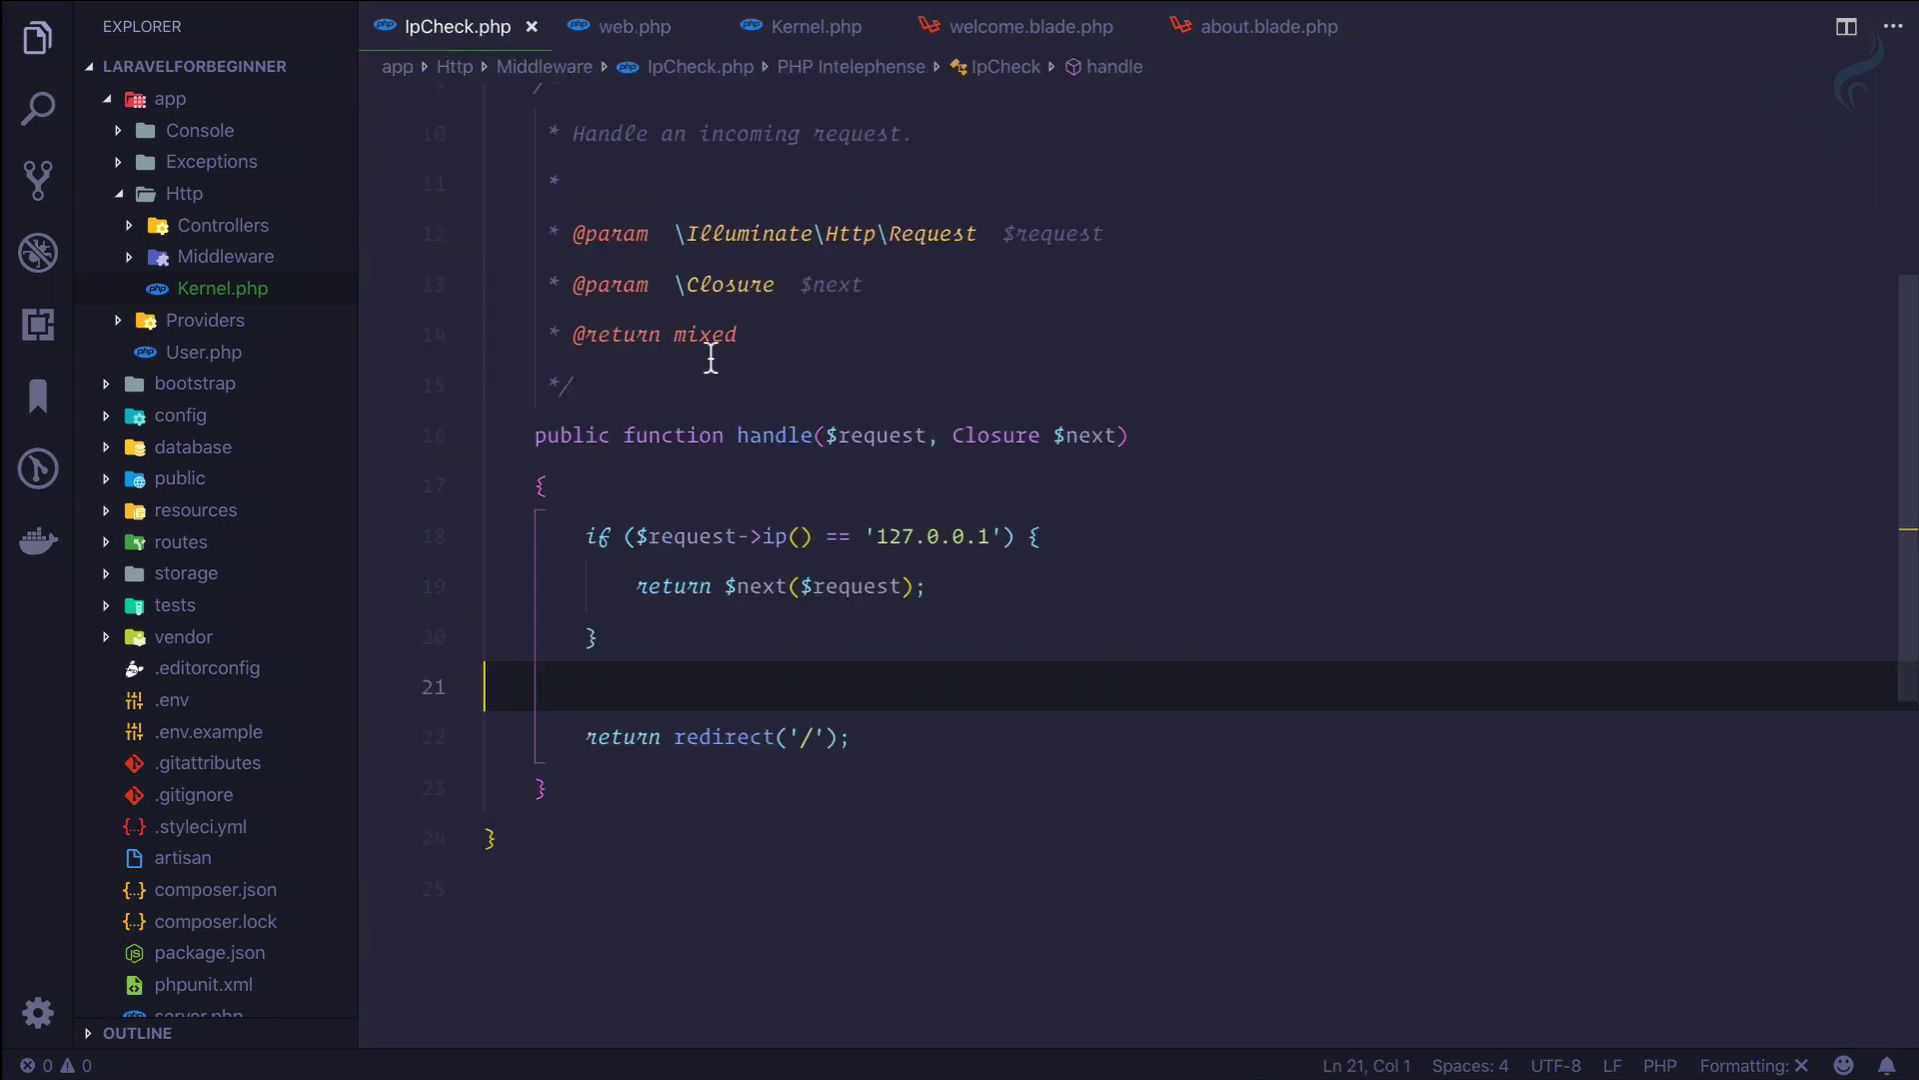
click(988, 535)
key(BackSpace)
text(0)
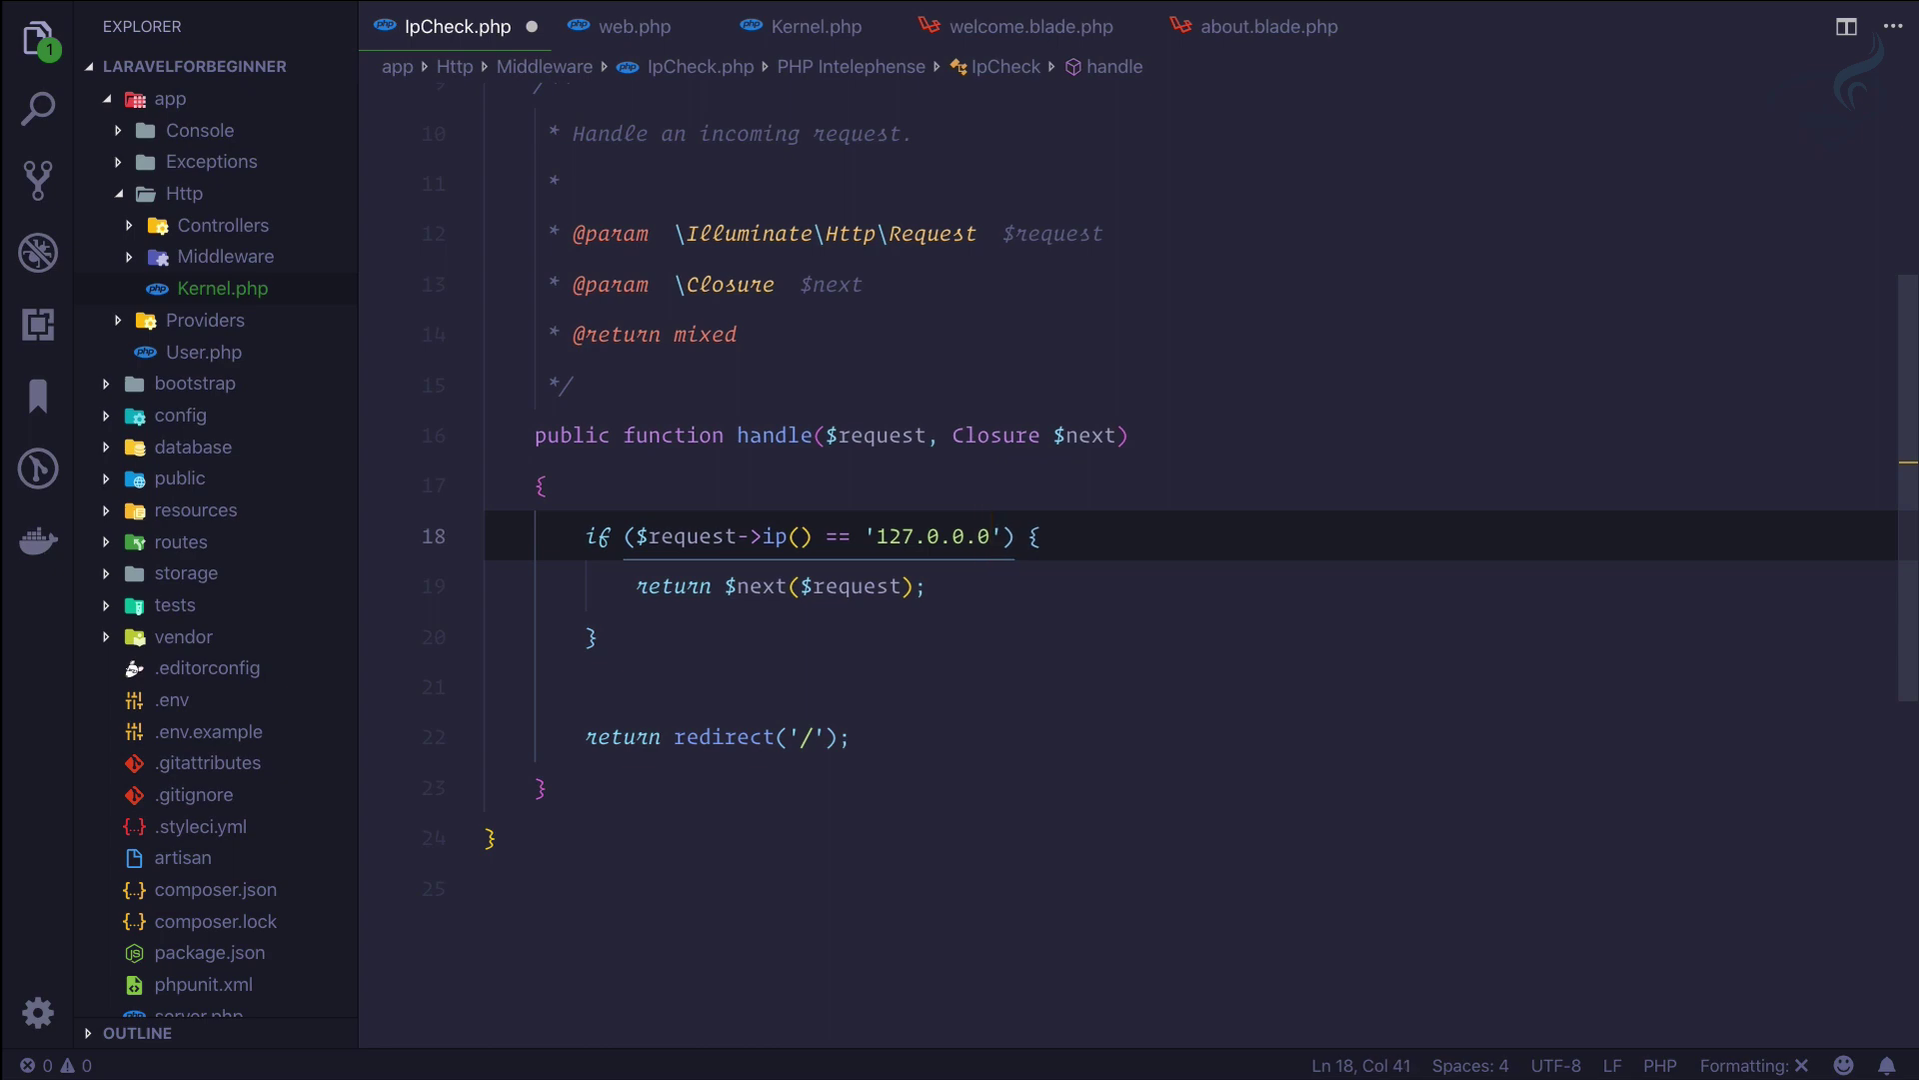
key(ctrl+s)
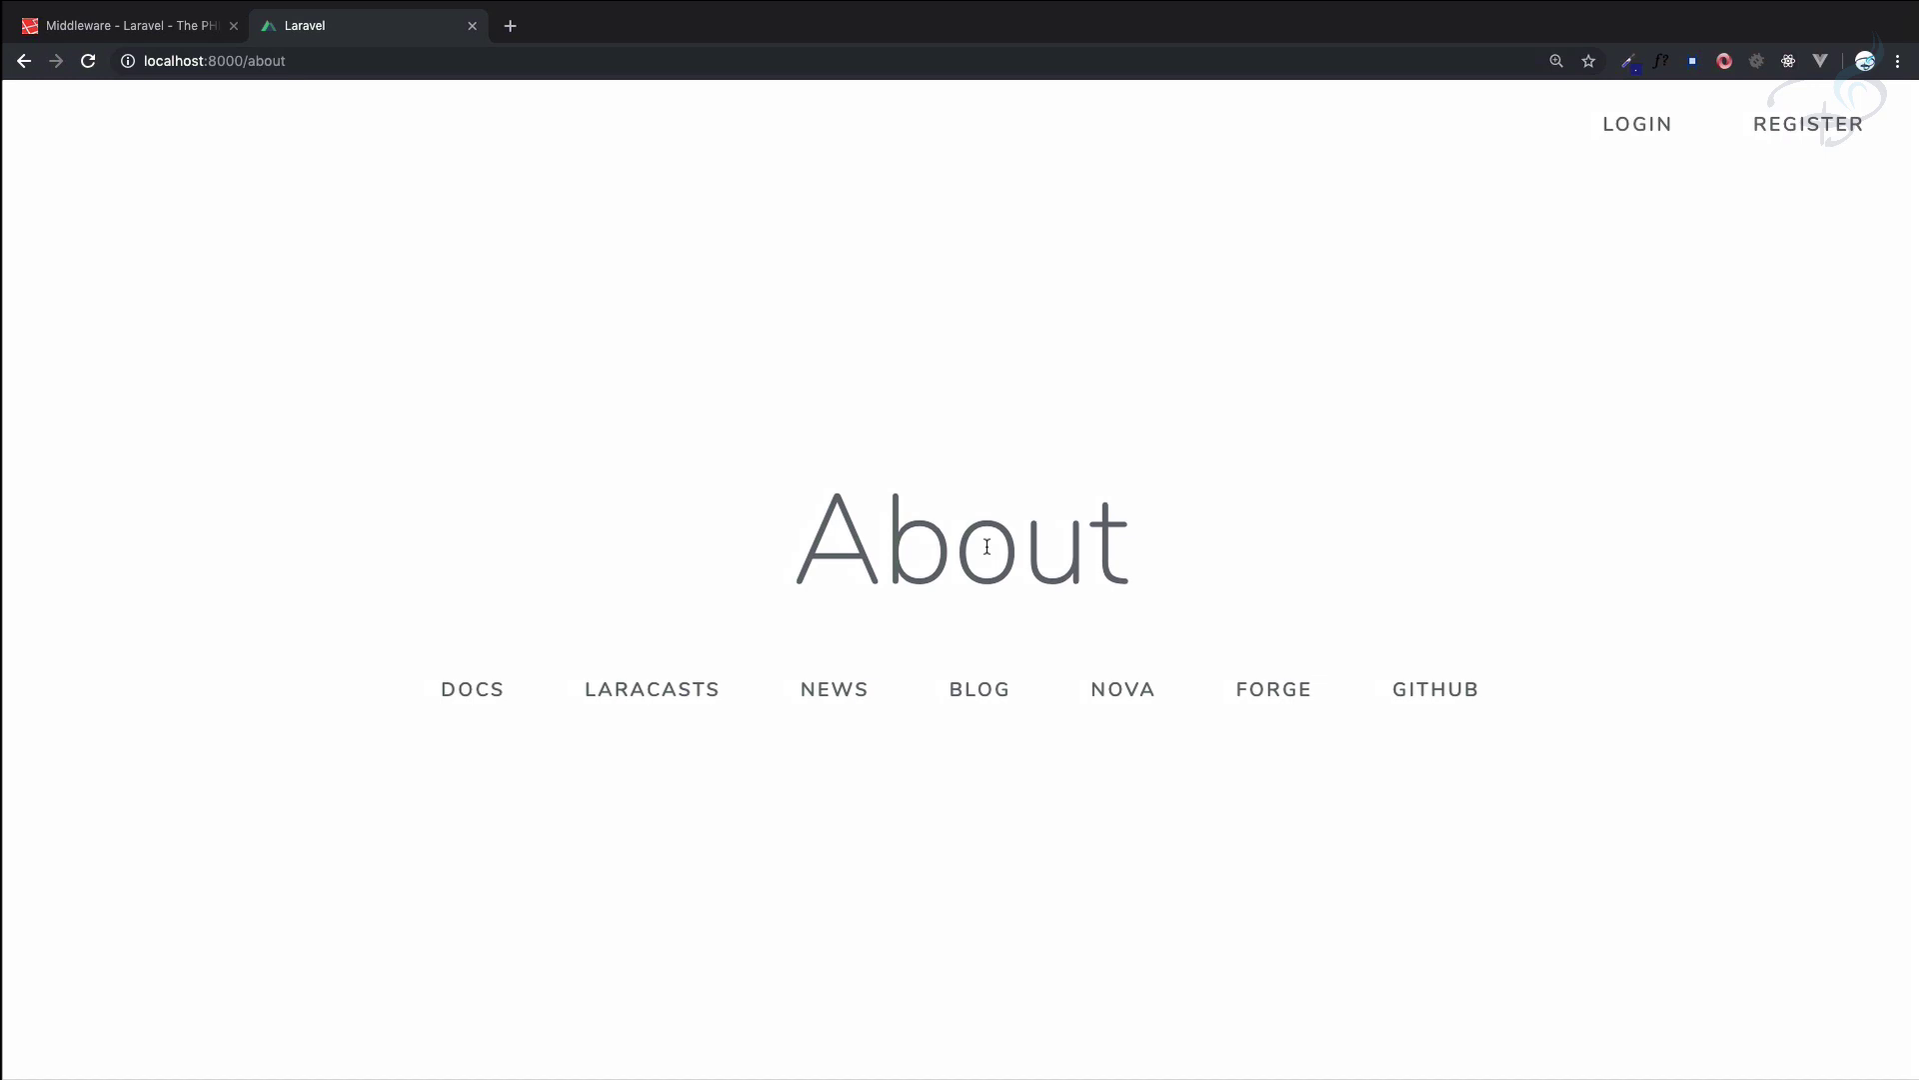
Reload and re-request localhost:8000/about, which now lands on the Laravel home page.
key(ctrl+r)
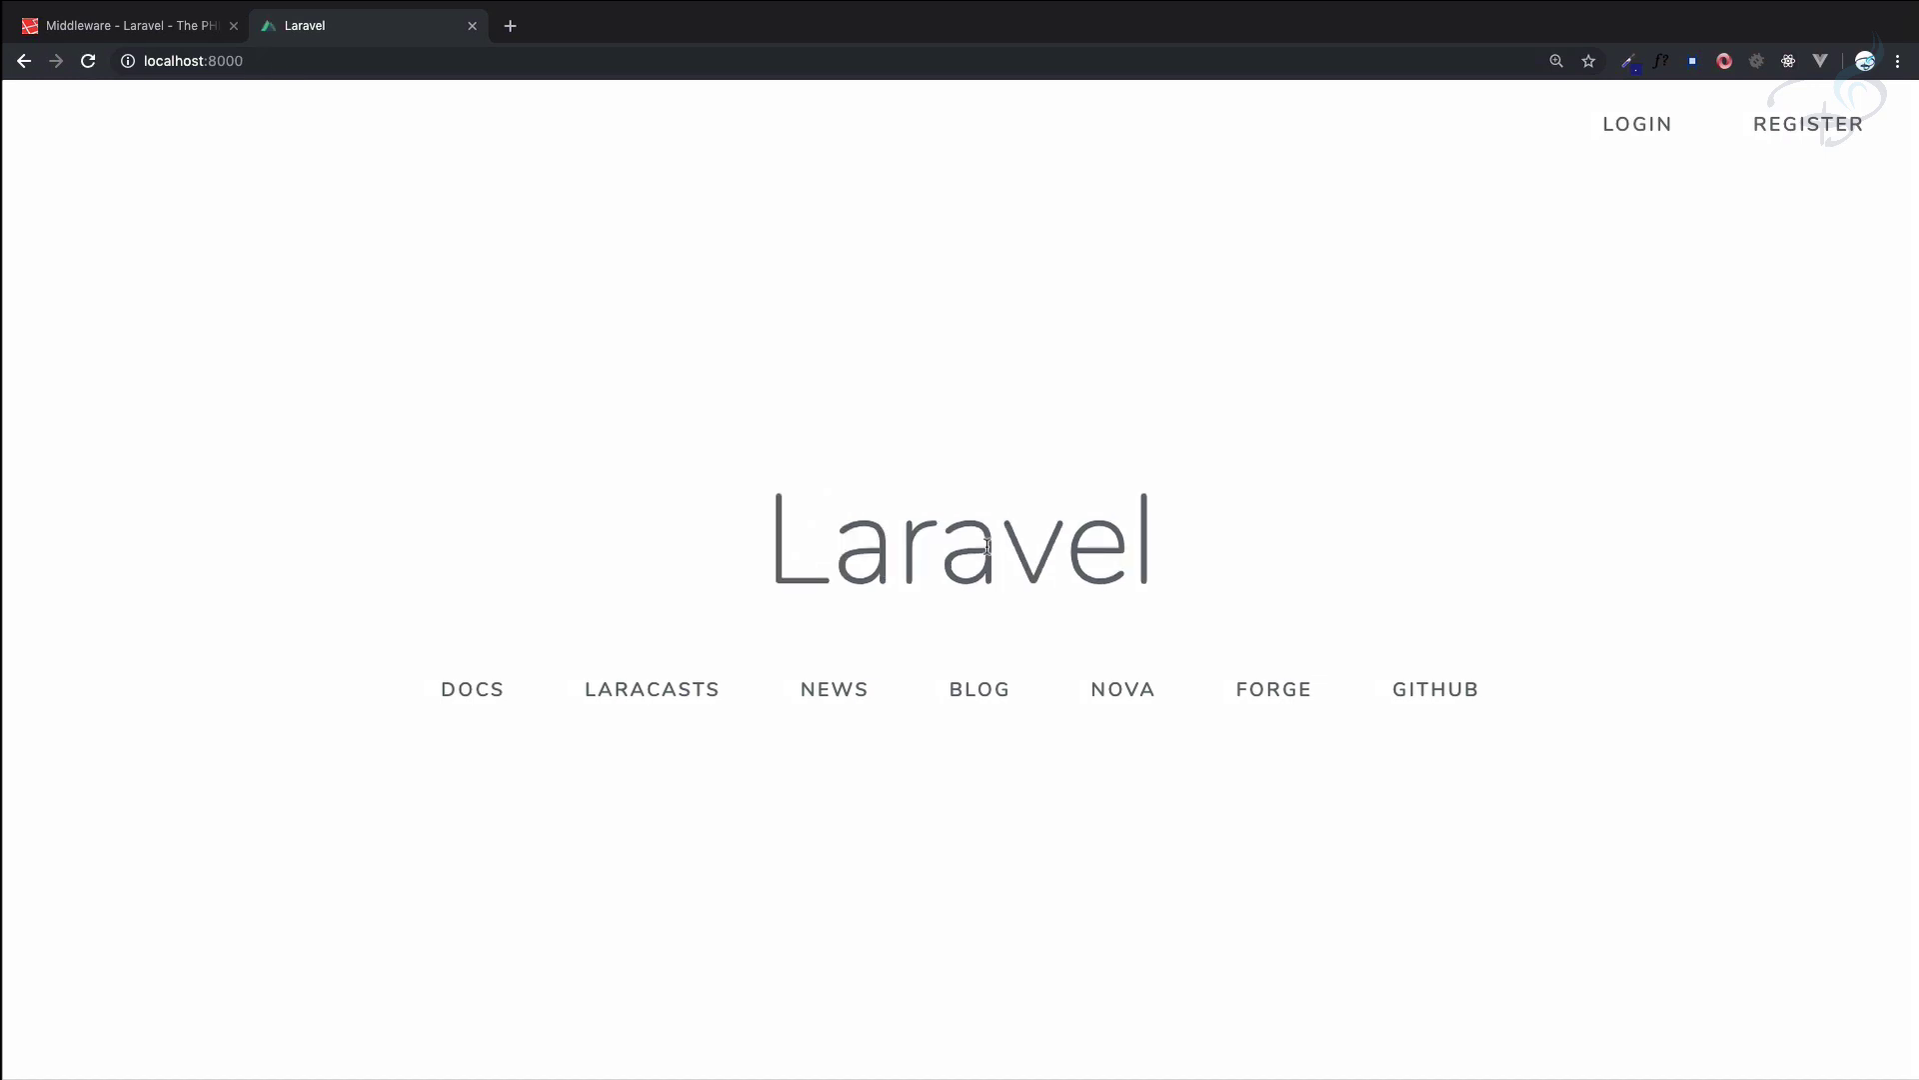
drag(1184, 572, 565, 557)
click(662, 466)
click(360, 64)
text(/about)
key(Return)
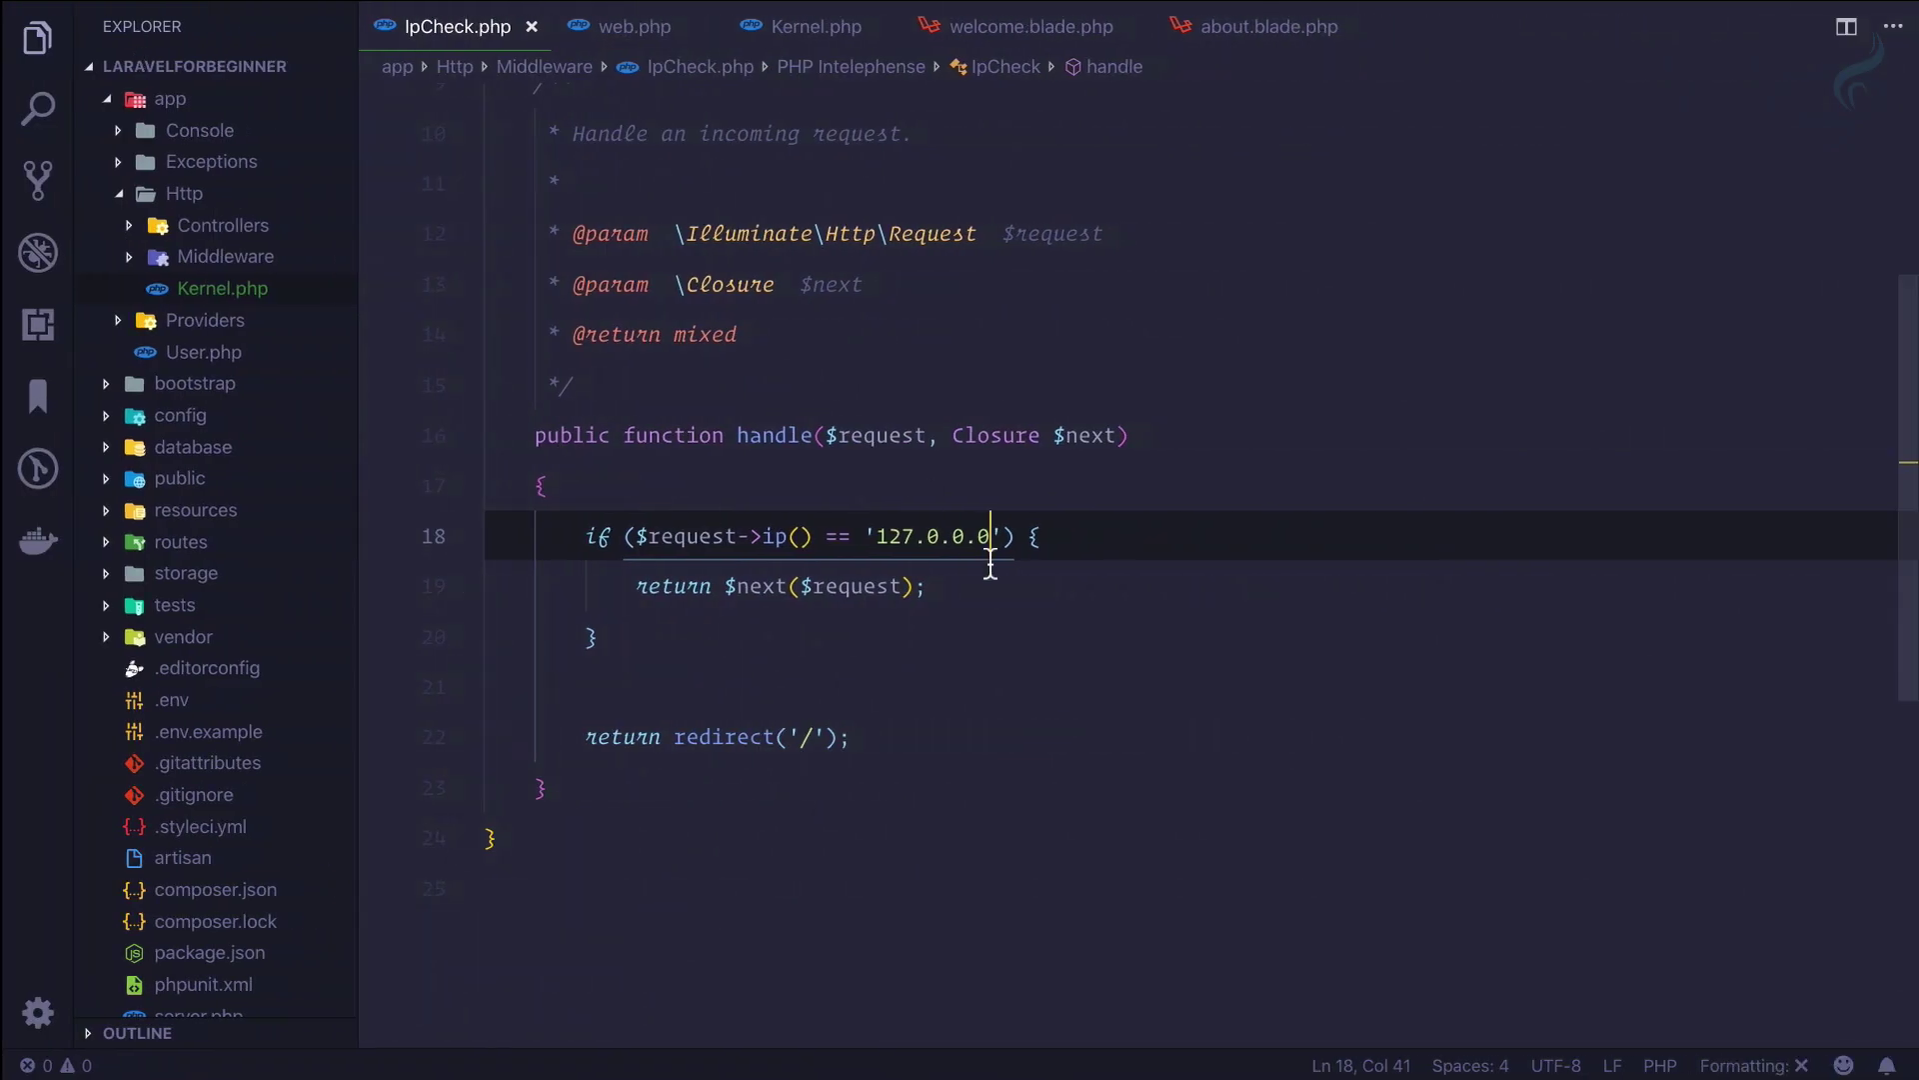
Highlight the '127.0.0.0' IP string and the whole if block in IpCheck.php.
drag(1002, 538, 864, 536)
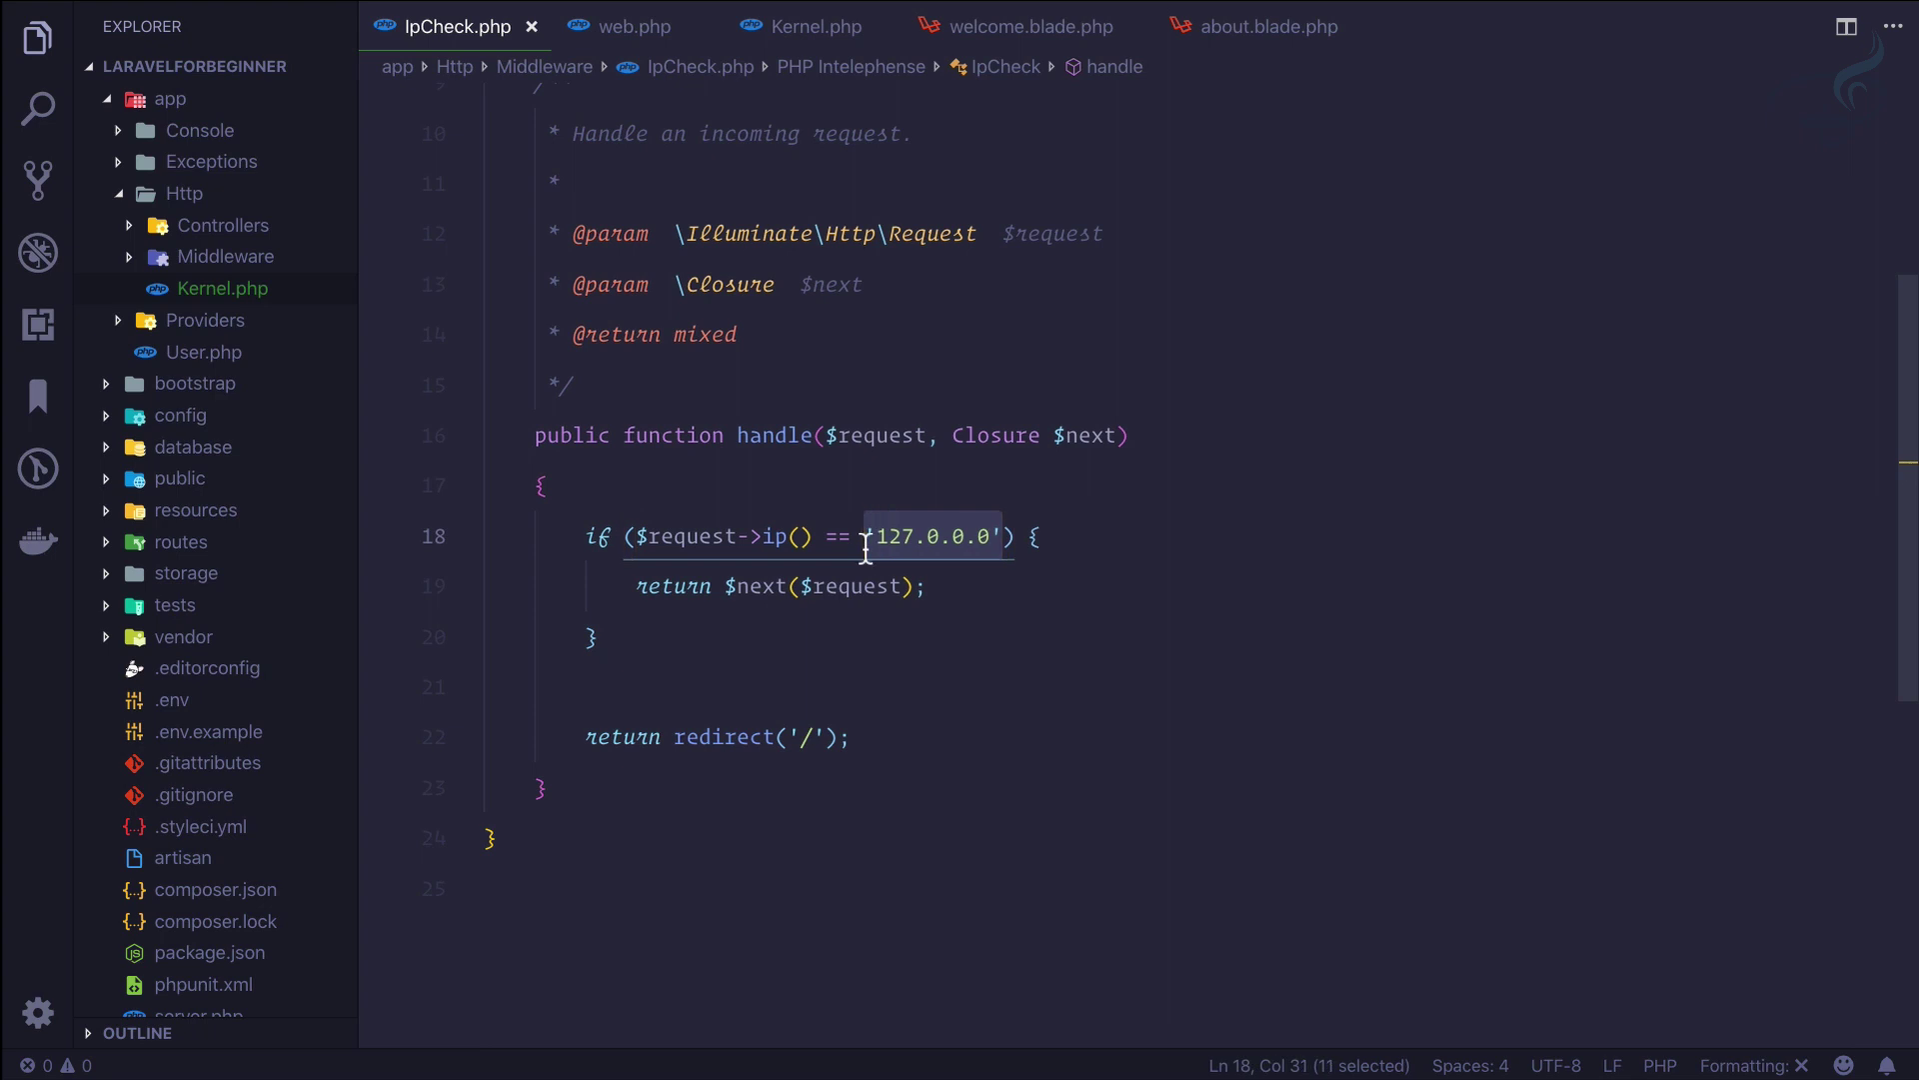
click(1024, 581)
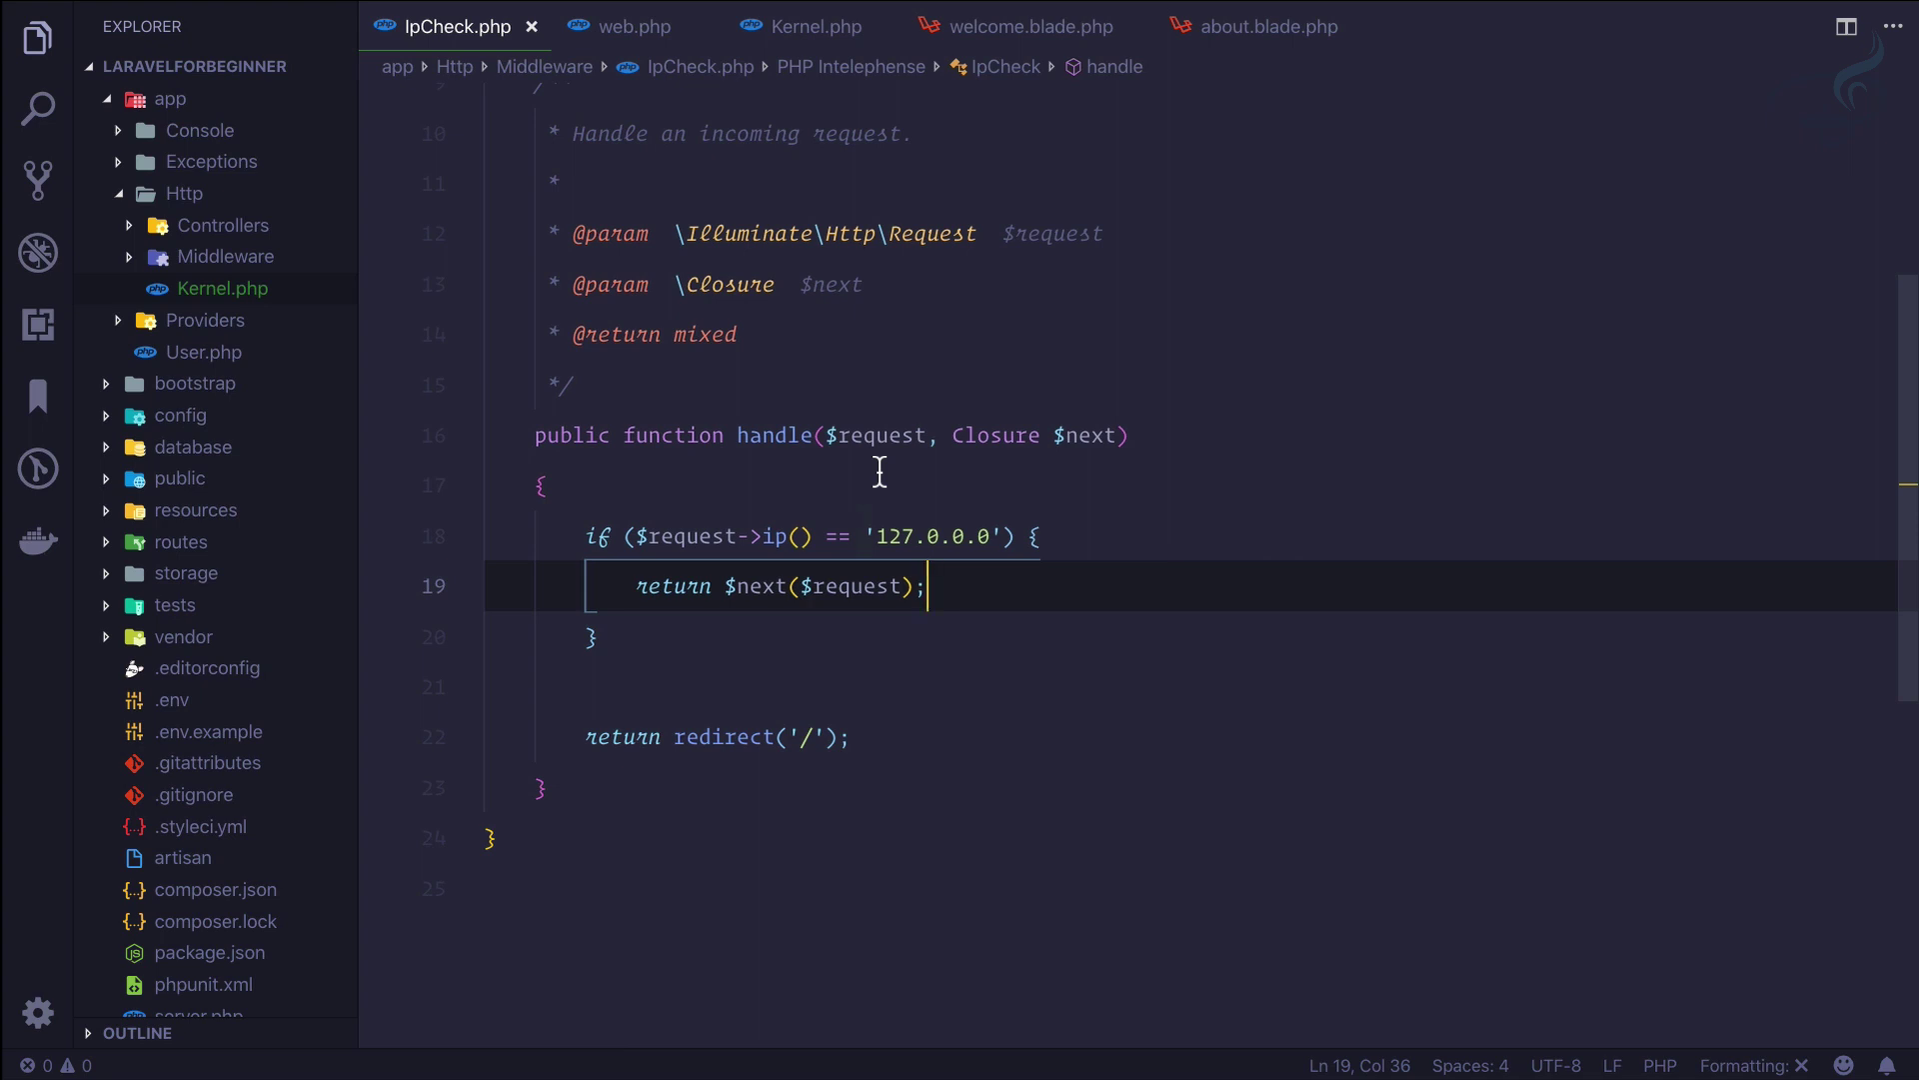
drag(715, 668, 568, 537)
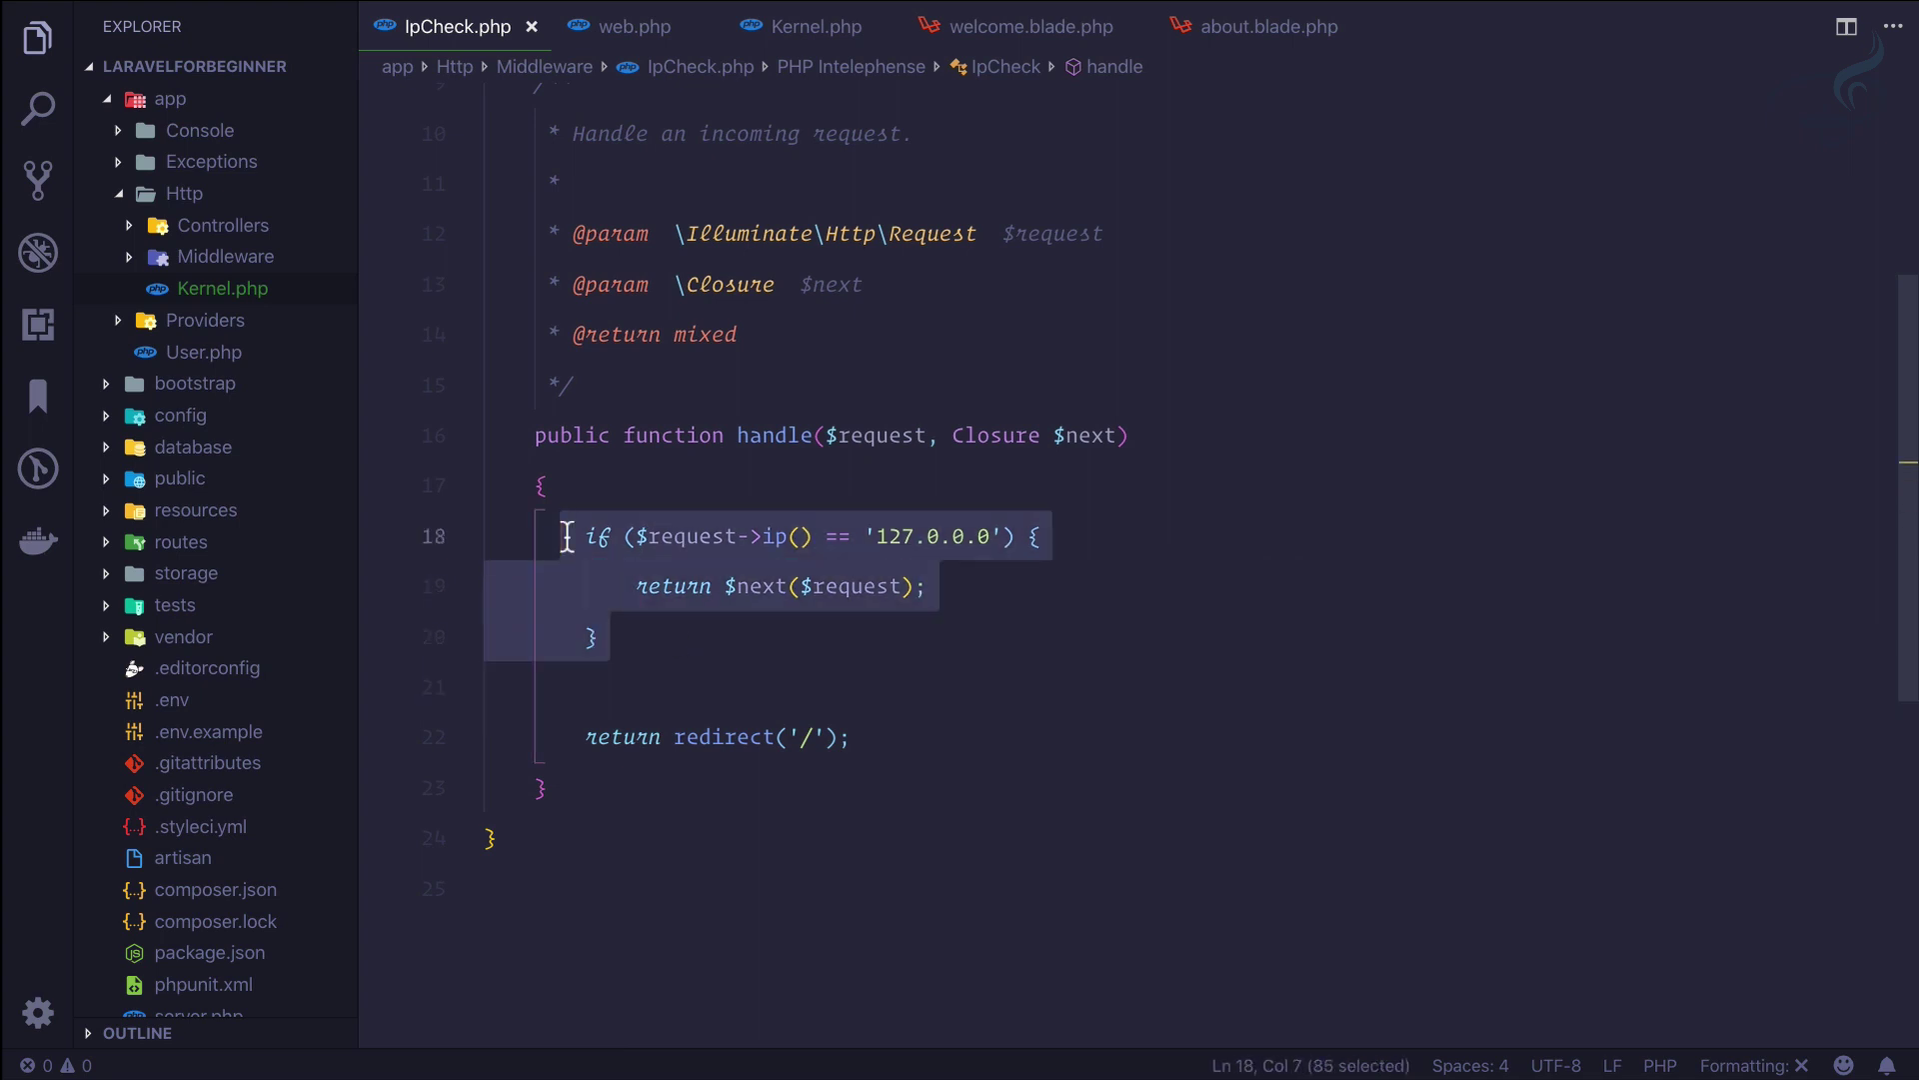
Review the ipcheck registration in Kernel.php and the about route's middleware call in web.php.
click(811, 27)
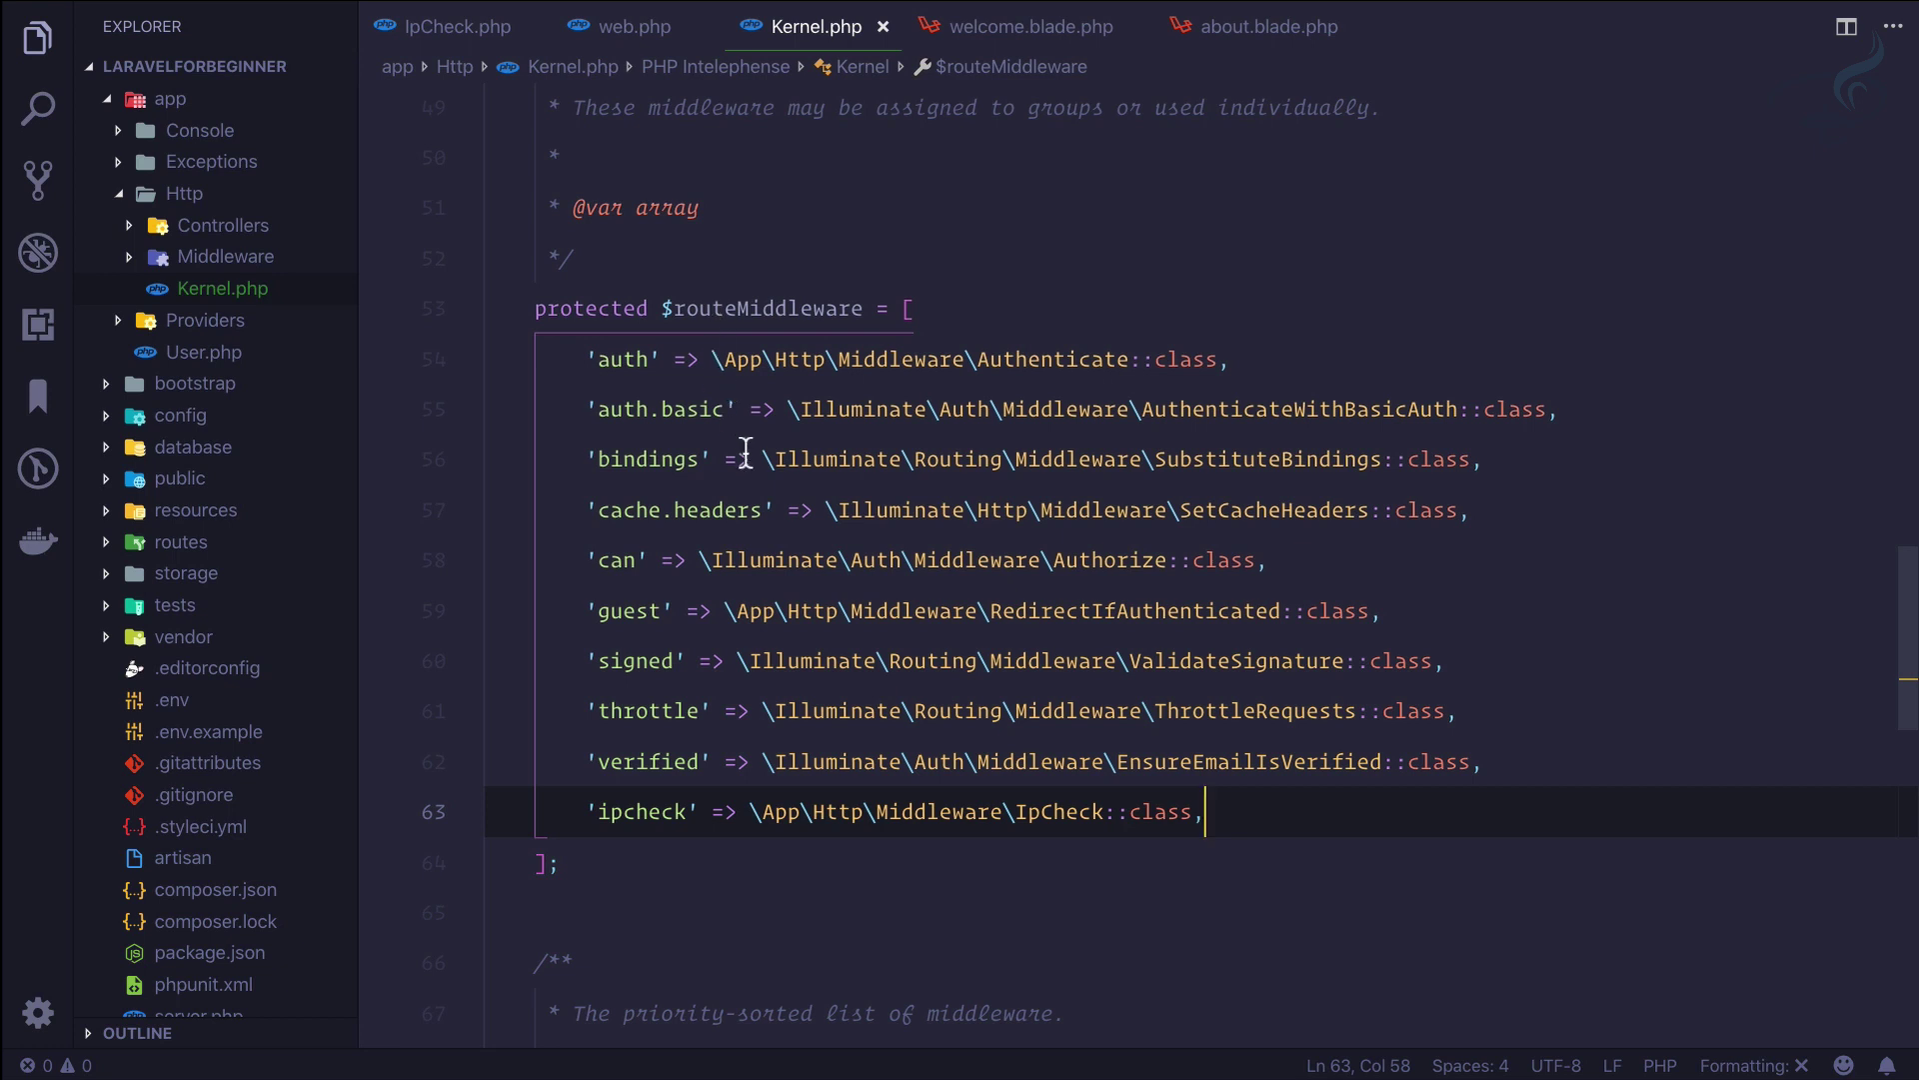
click(642, 30)
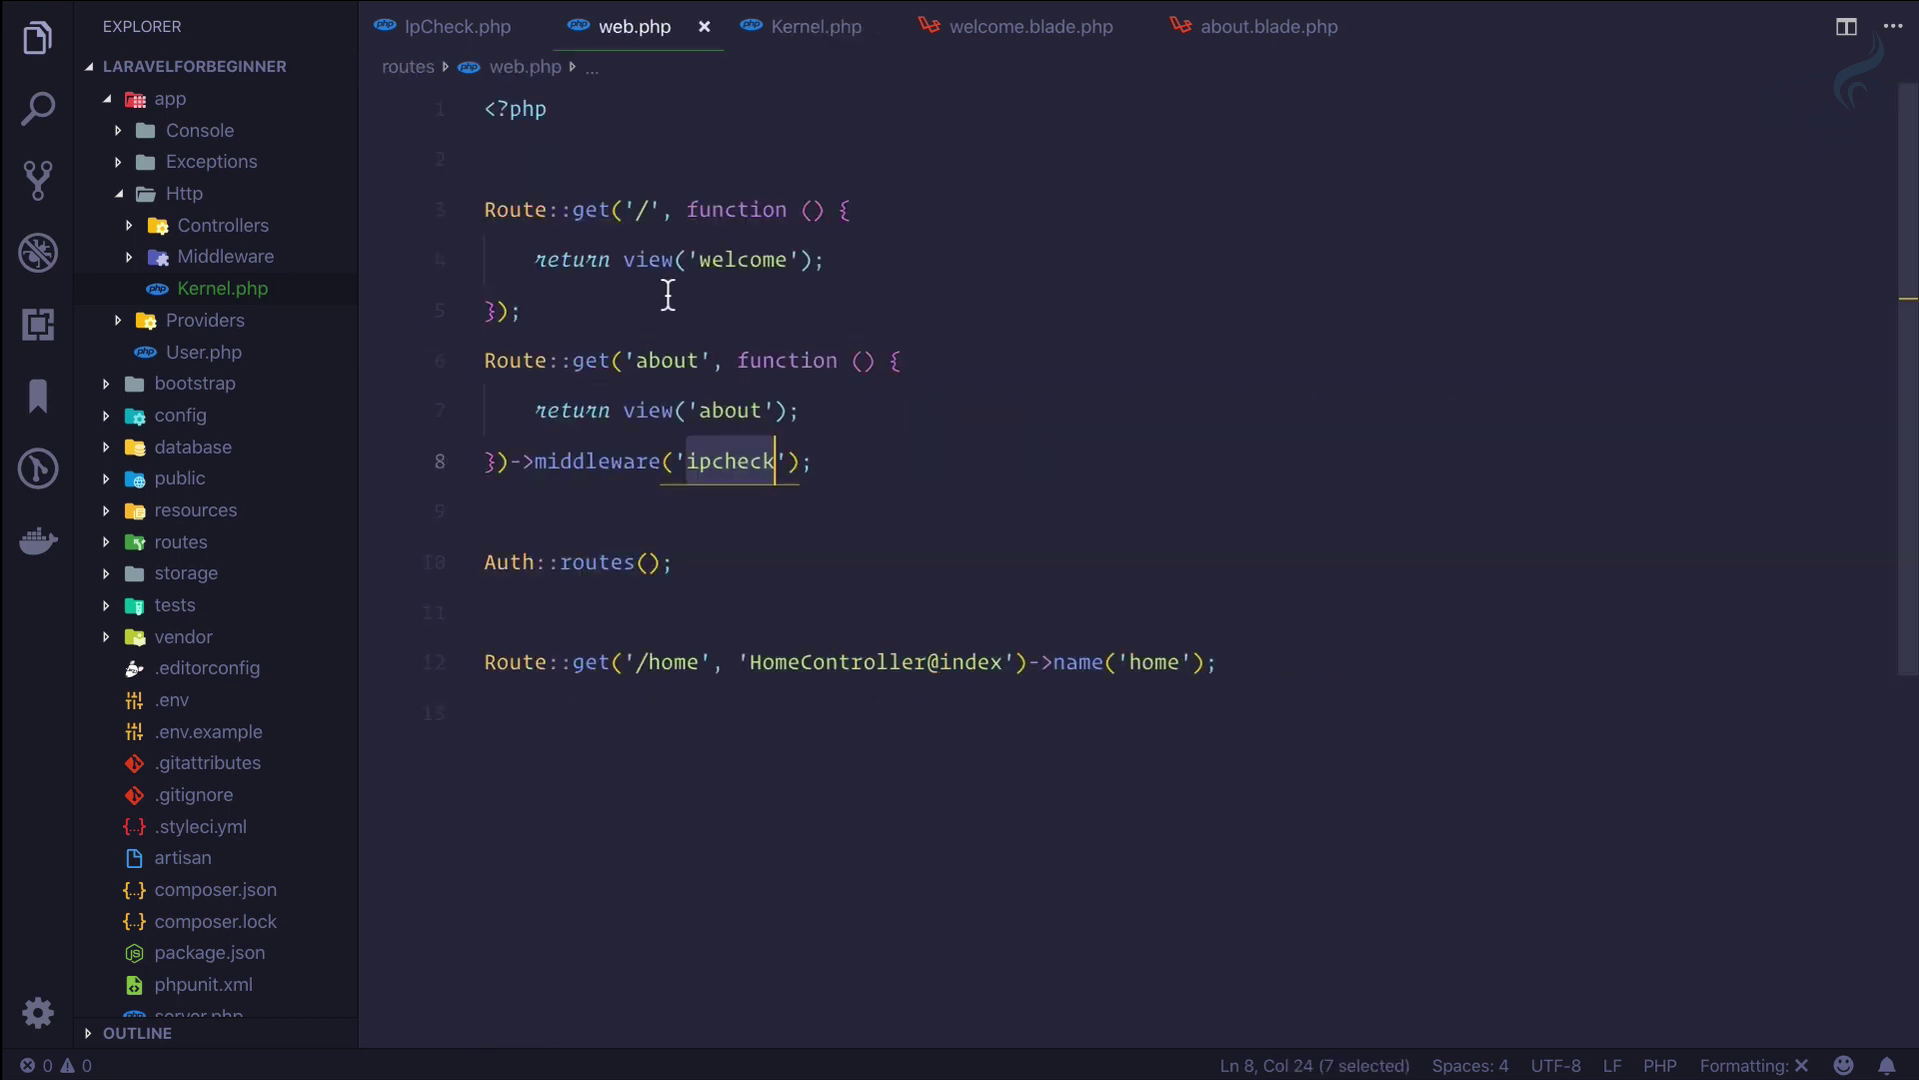
drag(899, 468, 522, 461)
click(887, 476)
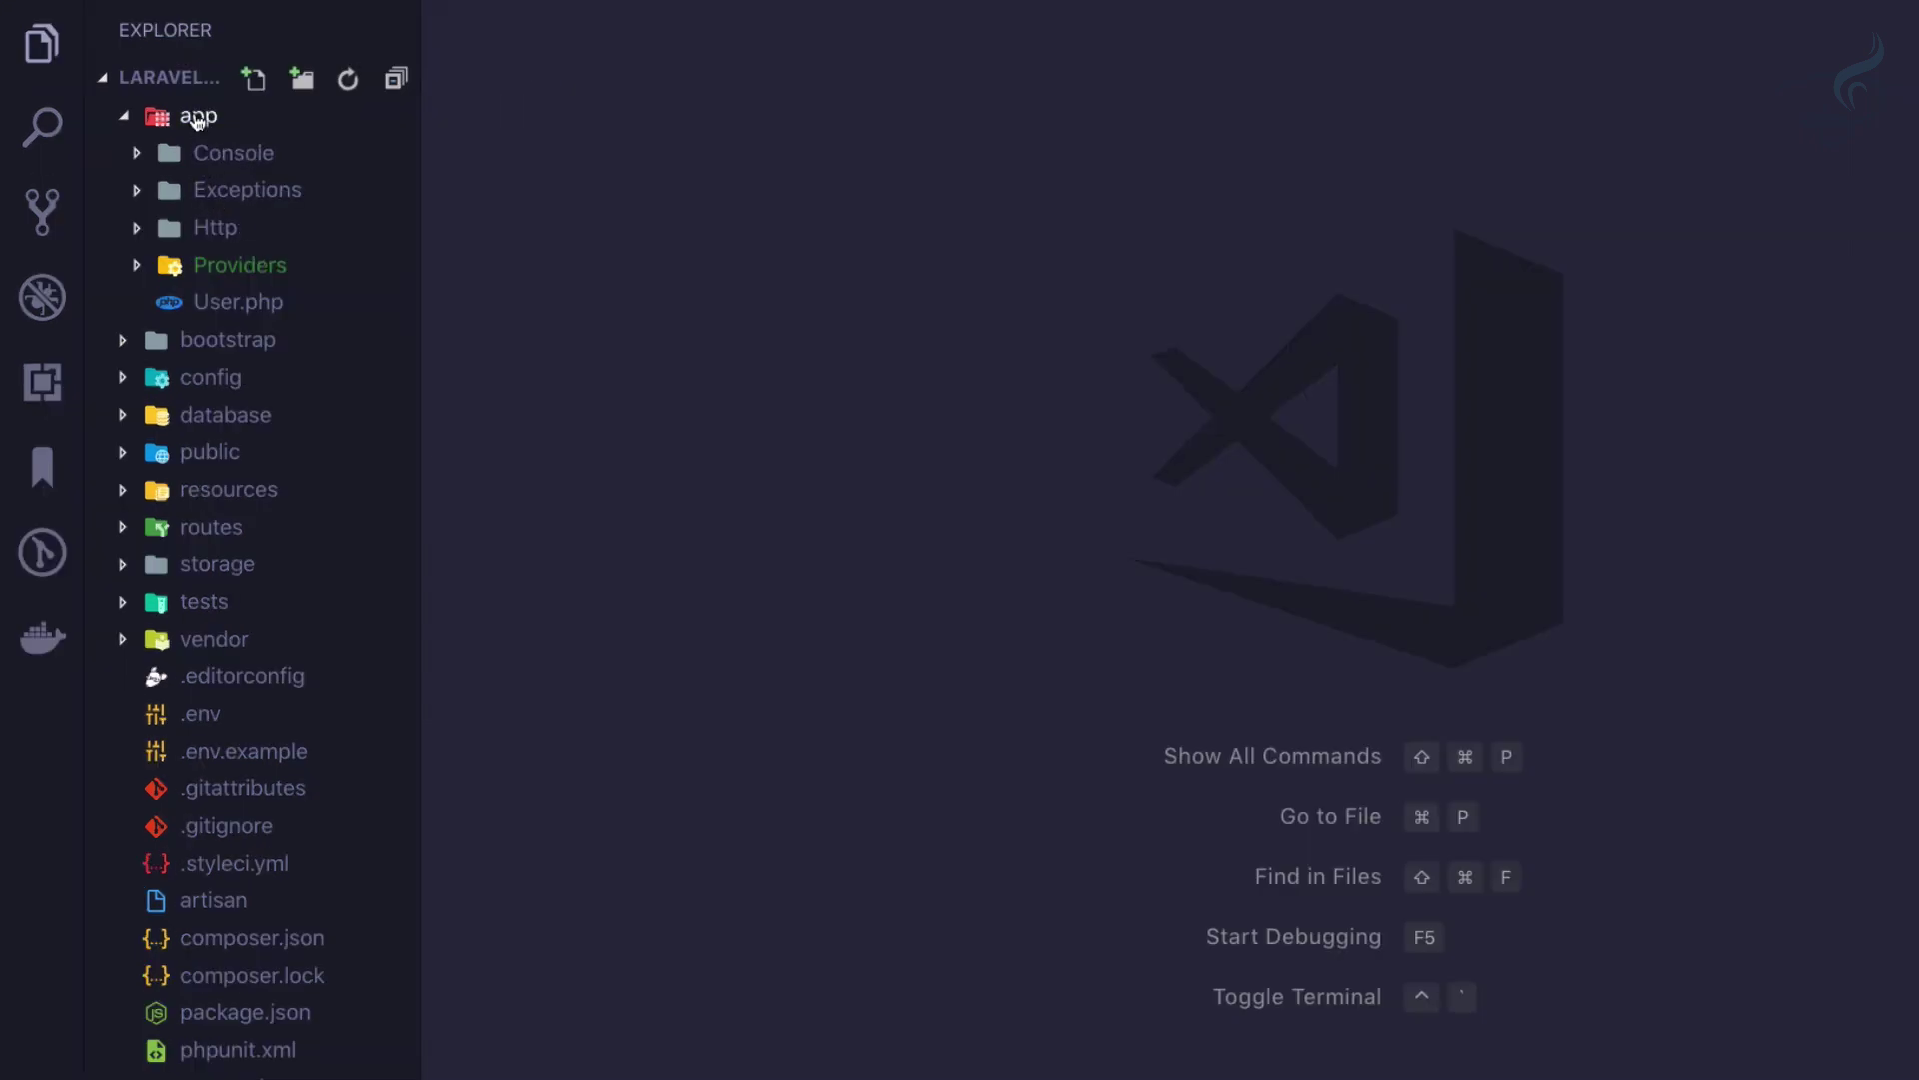
Collapse the app folder in the Visual Studio Code explorer.
click(197, 119)
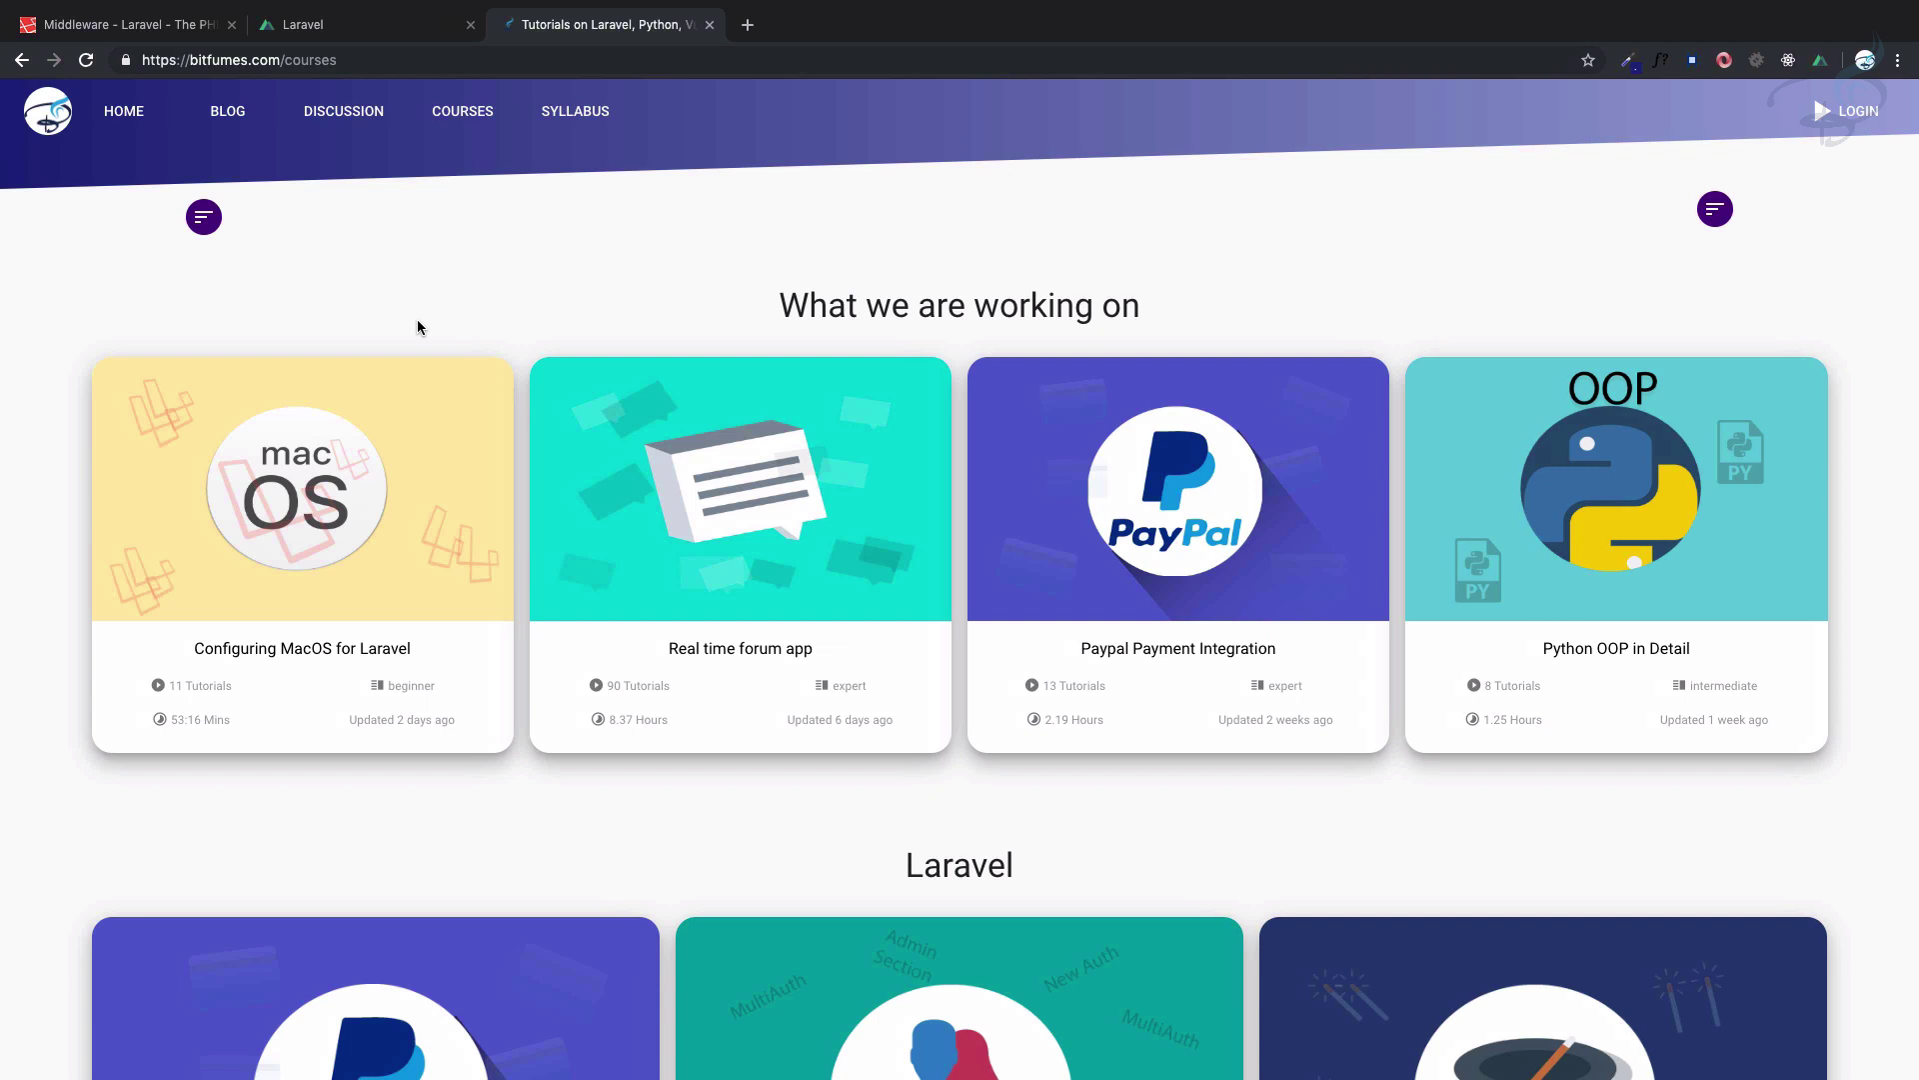
scroll(417, 327, down, 10)
scroll(417, 327, down, 10)
scroll(417, 328, down, 10)
scroll(420, 329, down, 2)
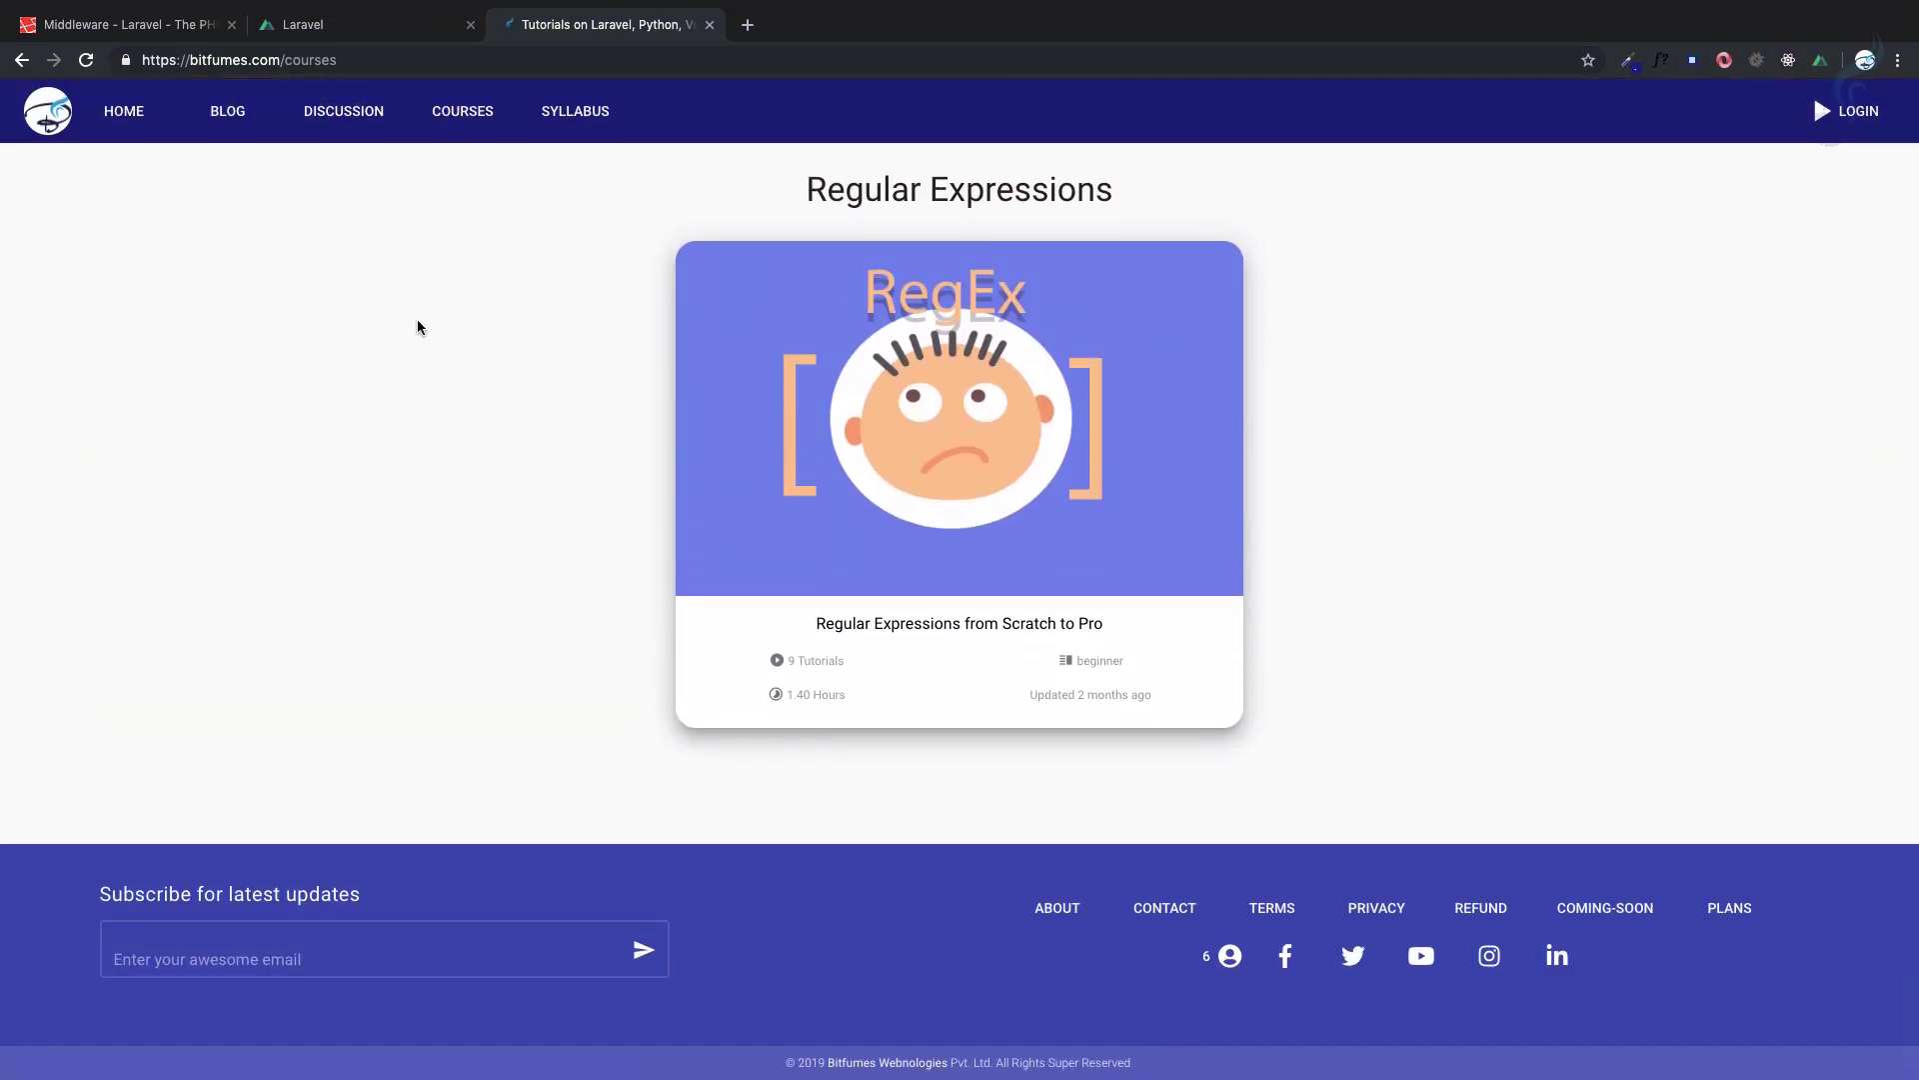
scroll(417, 328, up, 10)
scroll(418, 328, up, 10)
scroll(417, 328, up, 10)
scroll(417, 327, up, 2)
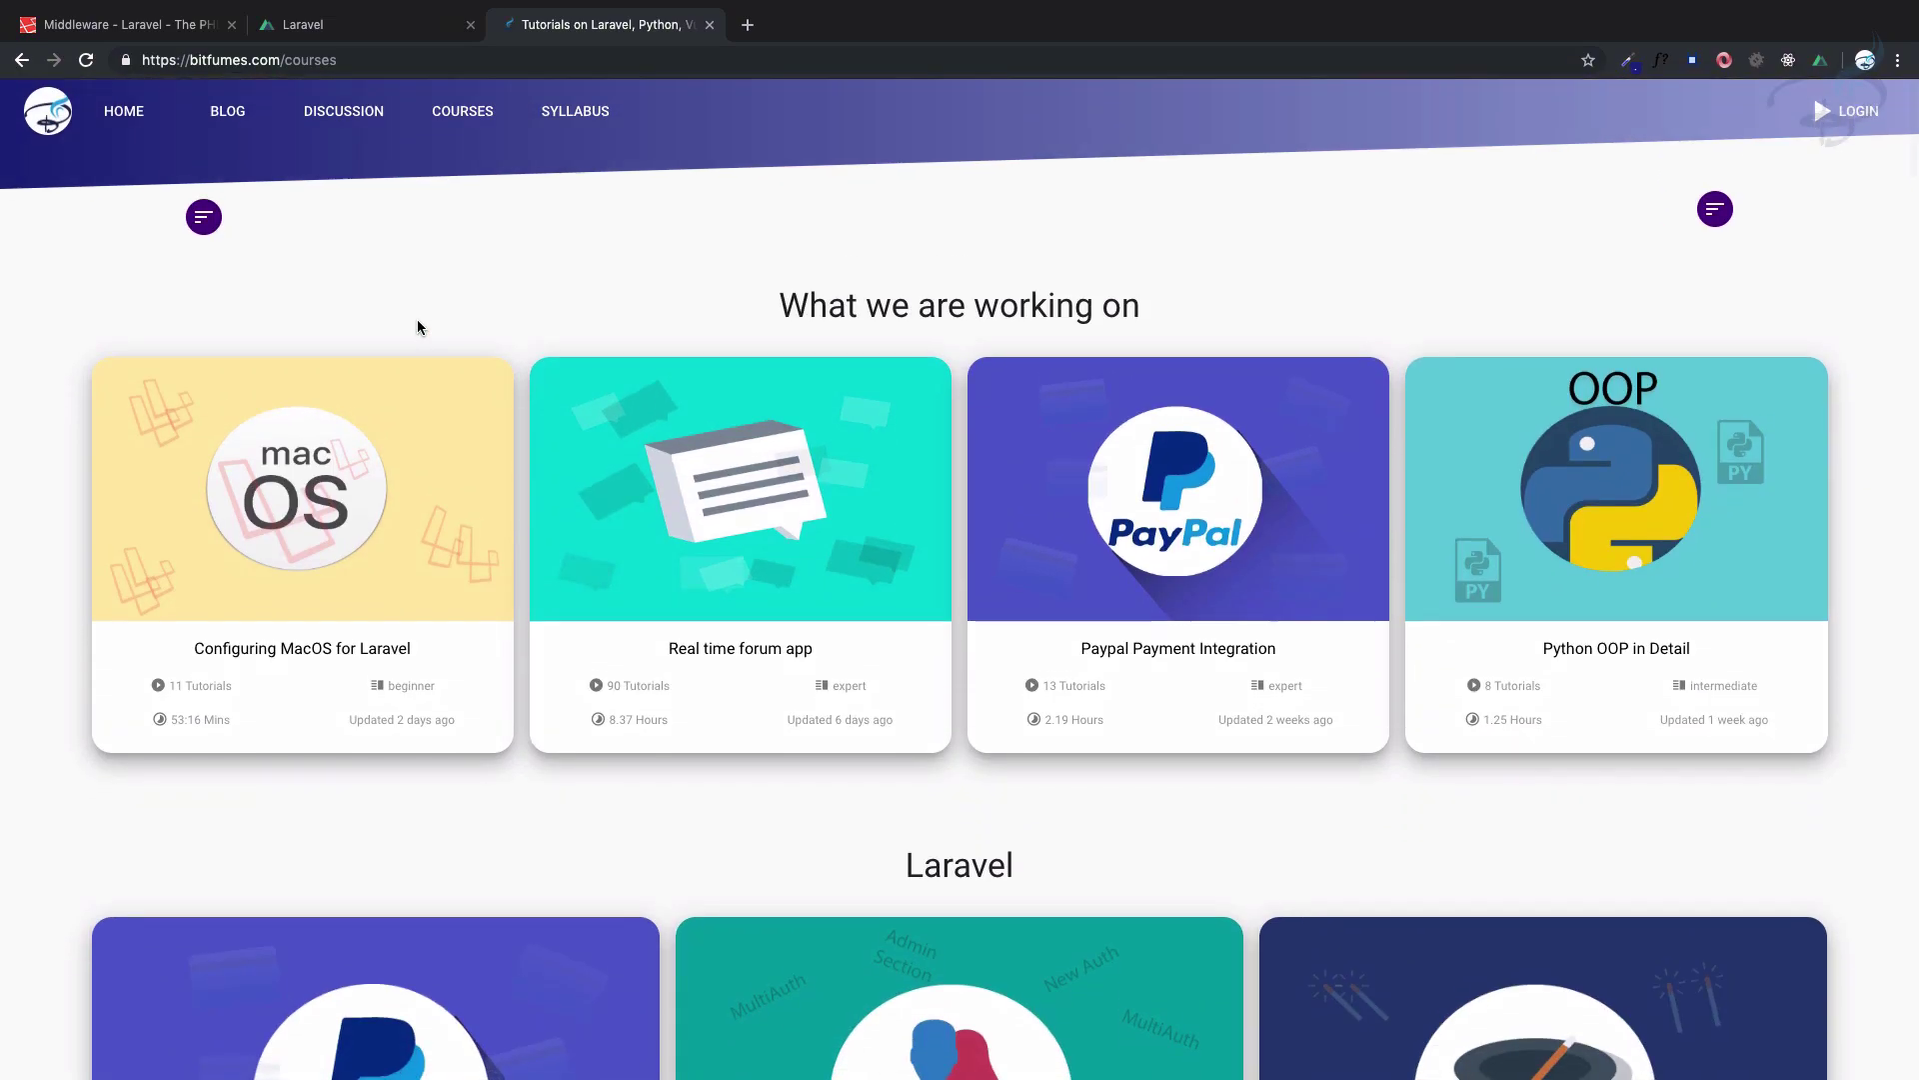